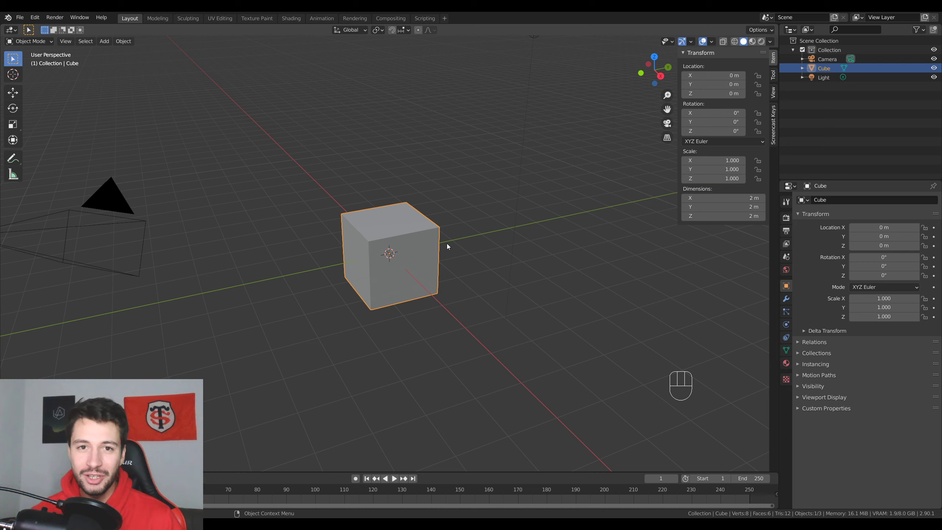
- Duplicate the cube about 3.49 m away along X and scale the original cube to 2.4 along Y
key(shift+d)
click(556, 222)
key(KP_7)
click(393, 290)
key(s)
key(y)
click(404, 420)
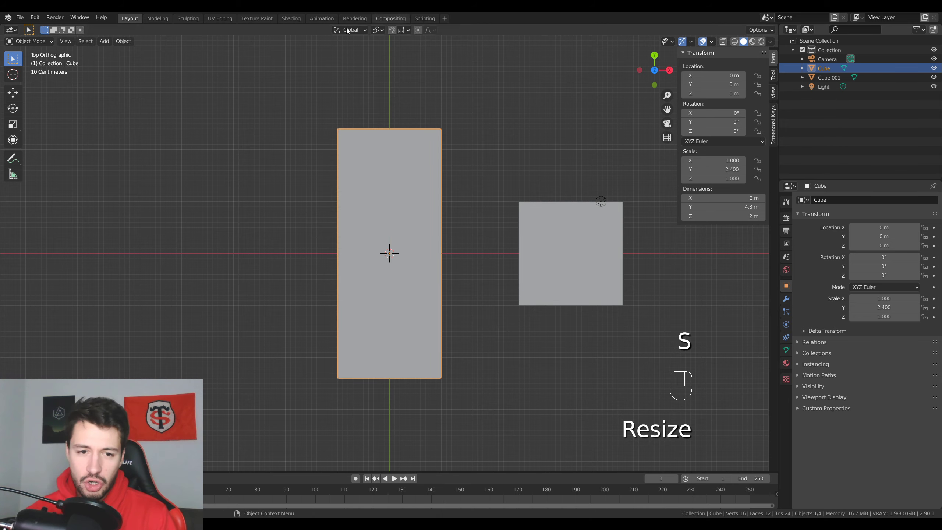
- Bevel the four vertical edges of the stretched cube with a single segment
middle_drag(442, 252, 368, 222)
key(Tab)
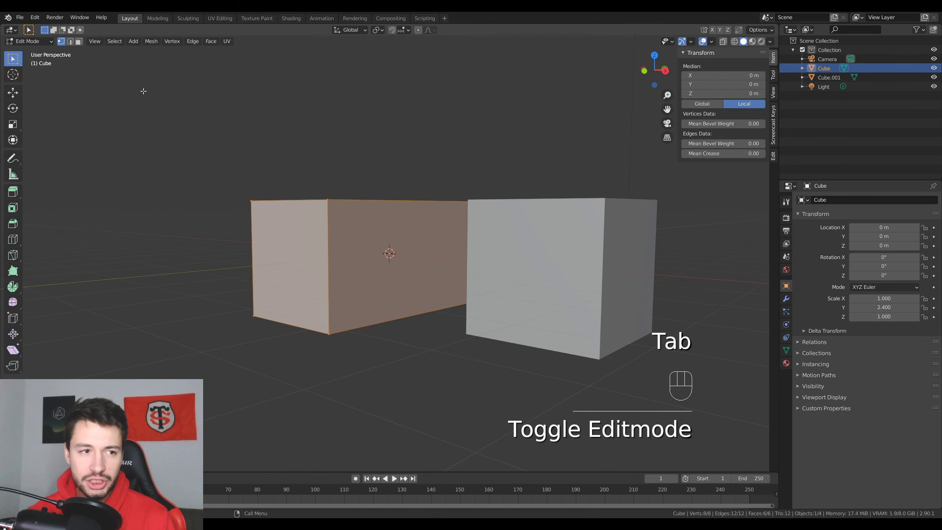
click(70, 41)
ctrl+alt+click(332, 254)
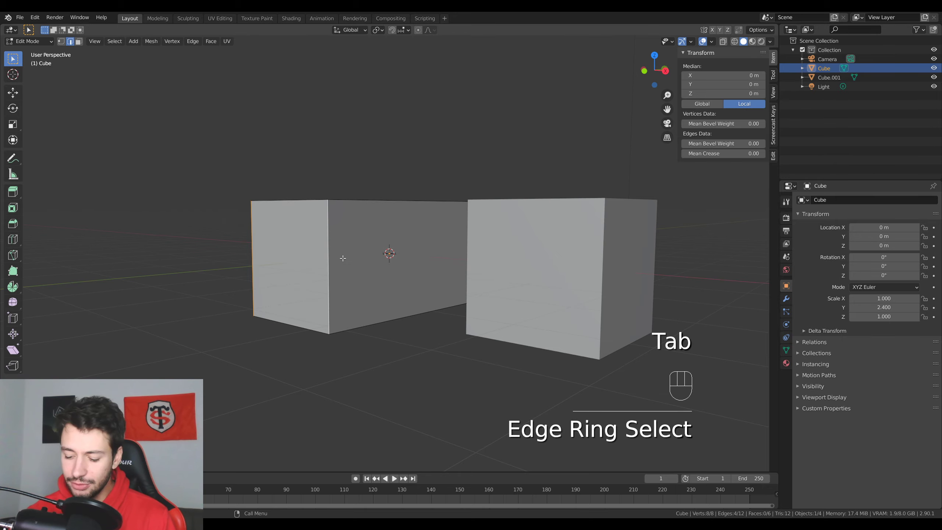
key(KP_7)
key(ctrl+b)
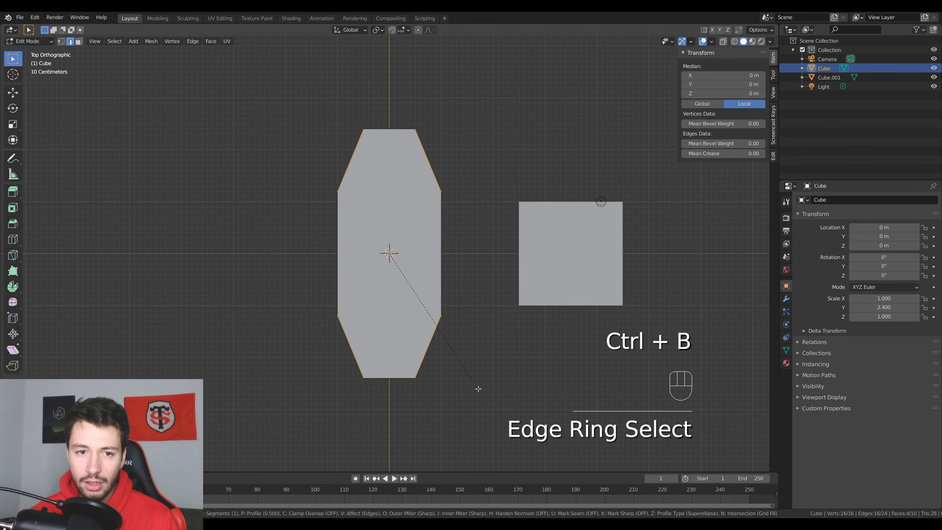
click(480, 389)
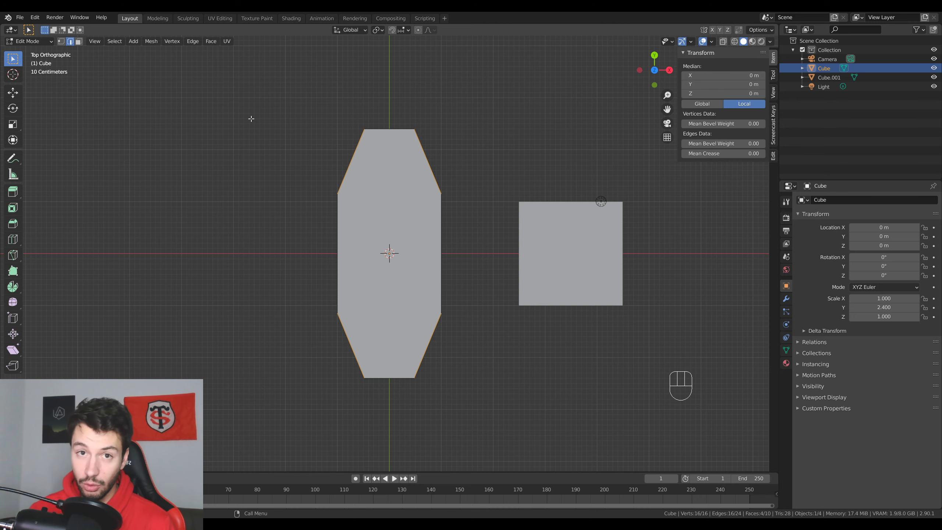
- Bevel the four vertical edges of the unscaled duplicate cube to form an octagonal outline from above
key(Tab)
click(555, 275)
middle_drag(599, 302, 532, 282)
key(Tab)
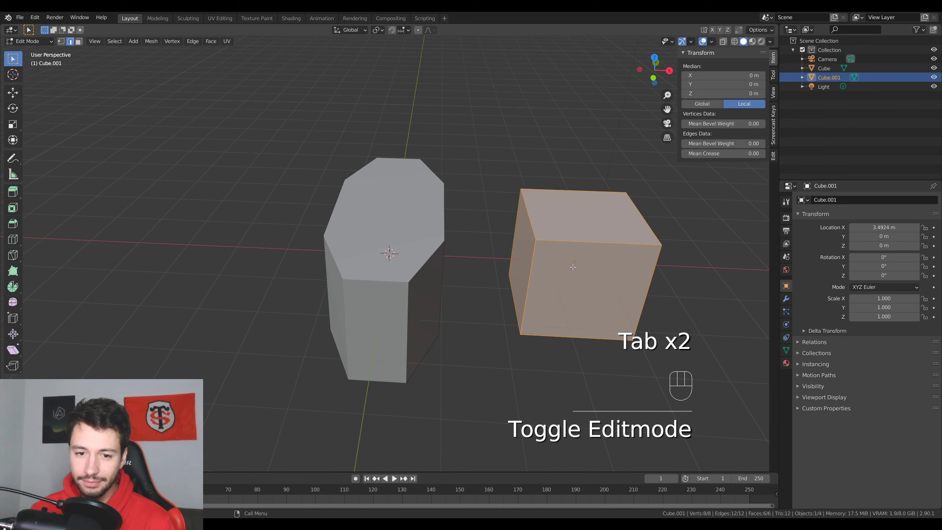
ctrl+alt+click(532, 282)
key(KP_7)
key(ctrl+b)
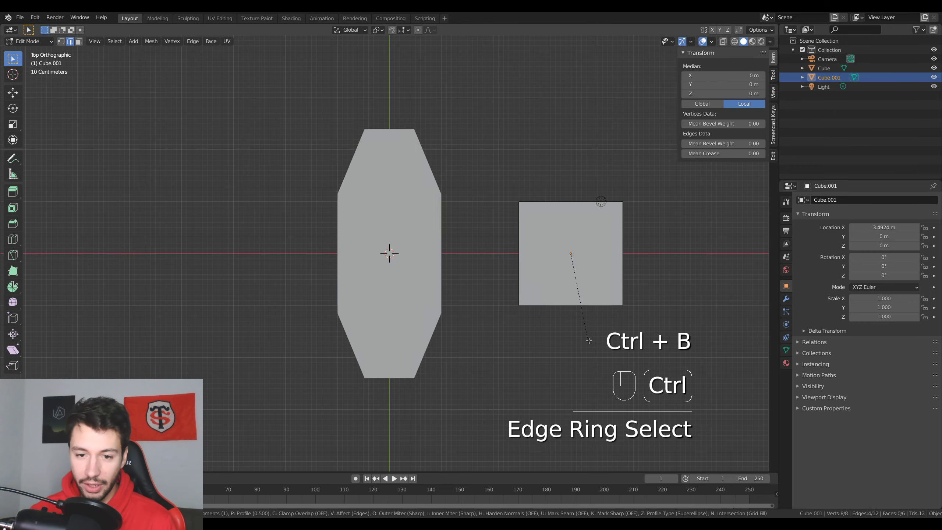
click(617, 368)
- Annotate the cut-off corner lengths beside one bevelled corner of the octagonal block and one of the elongated block
scroll(659, 216, up, 2)
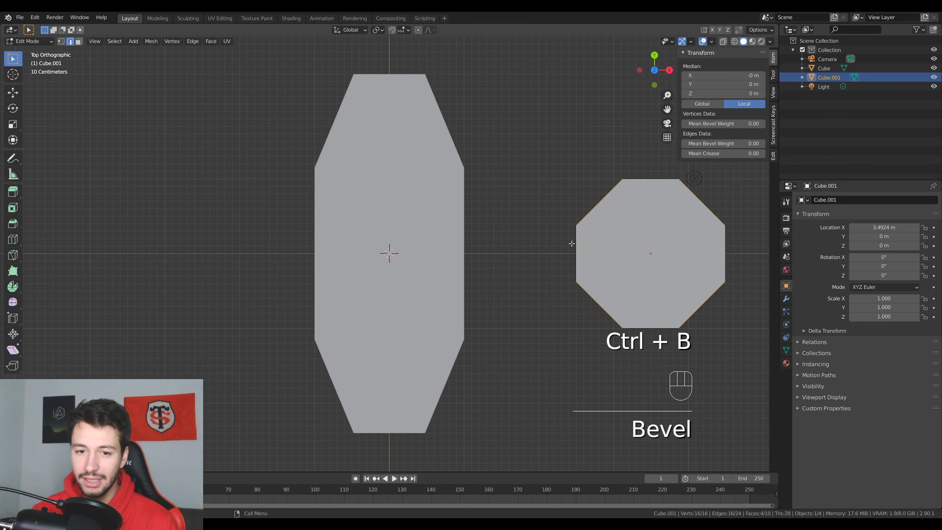
shift+middle_drag(506, 223, 441, 289)
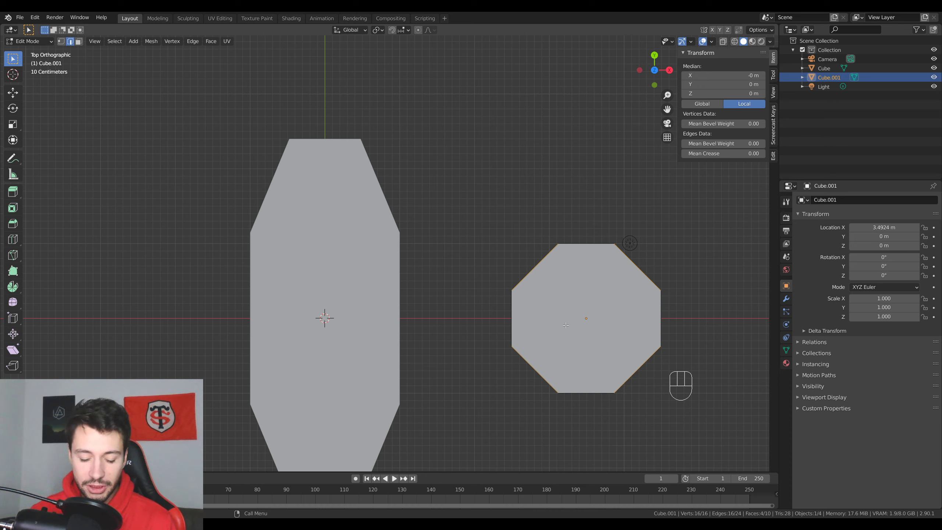
mouse_move(510, 247)
mouse_down()
mouse_move(515, 274)
mouse_move(545, 247)
mouse_up()
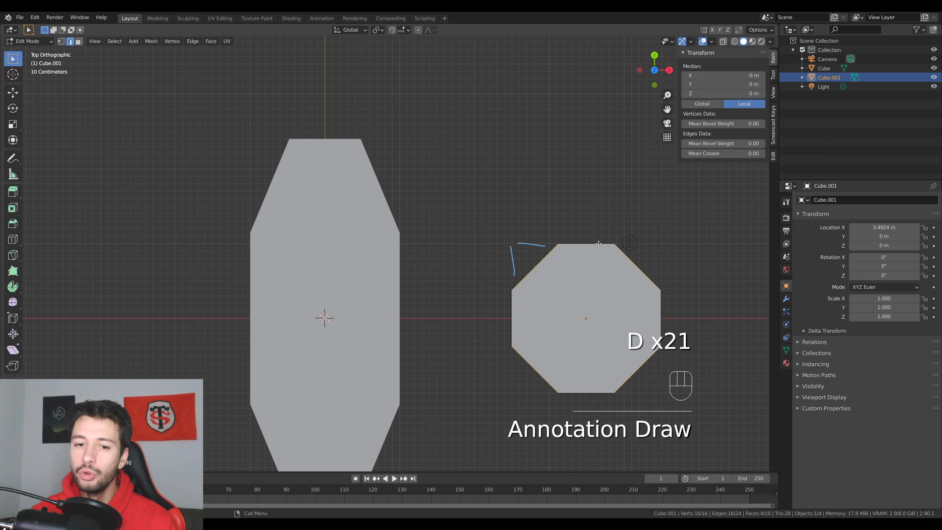
drag(400, 140, 398, 206)
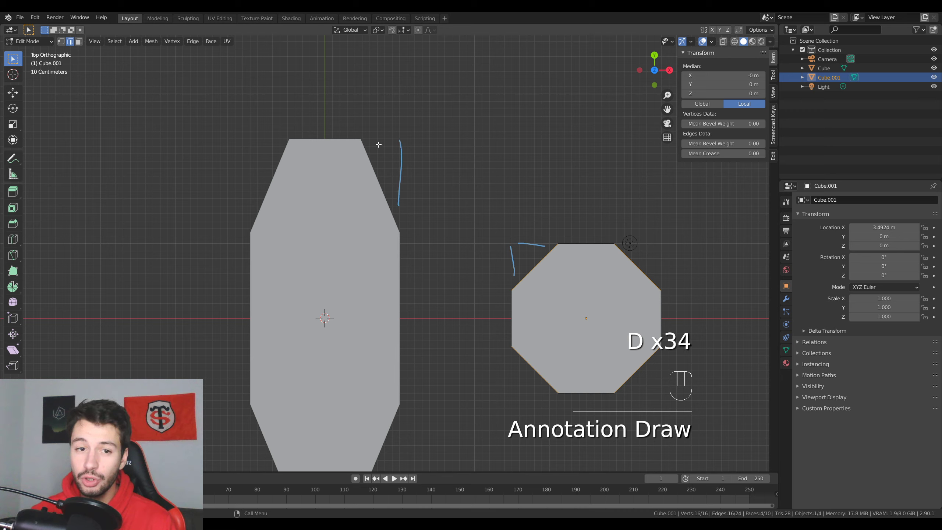
drag(371, 138, 400, 142)
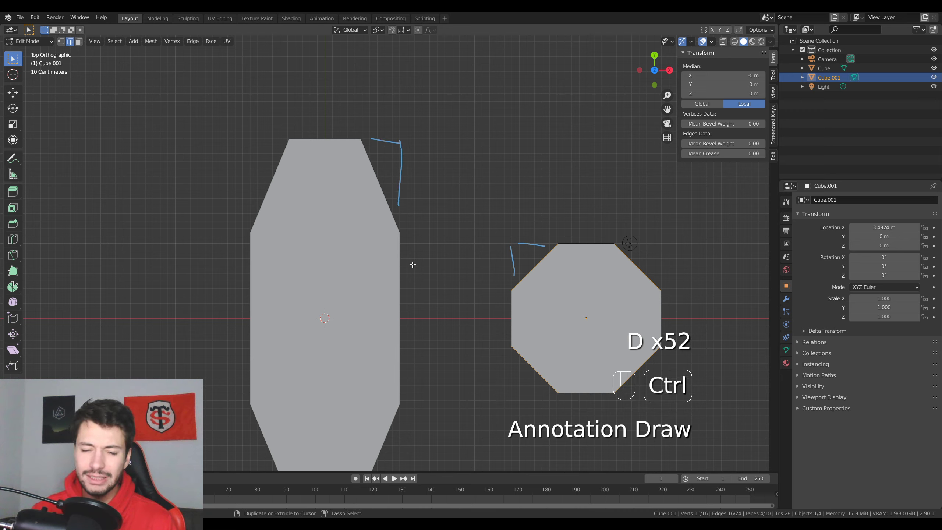
- Undo the annotation strokes drawn at the bevelled corners
key(ctrl+z)
key(ctrl+z)
key(ctrl+z)
key(ctrl+z)
key(ctrl+z)
key(ctrl+z)
- Return to Object Mode, view both blocks in perspective and widen the transform properties sidebar
key(Tab)
middle_drag(412, 266, 390, 288)
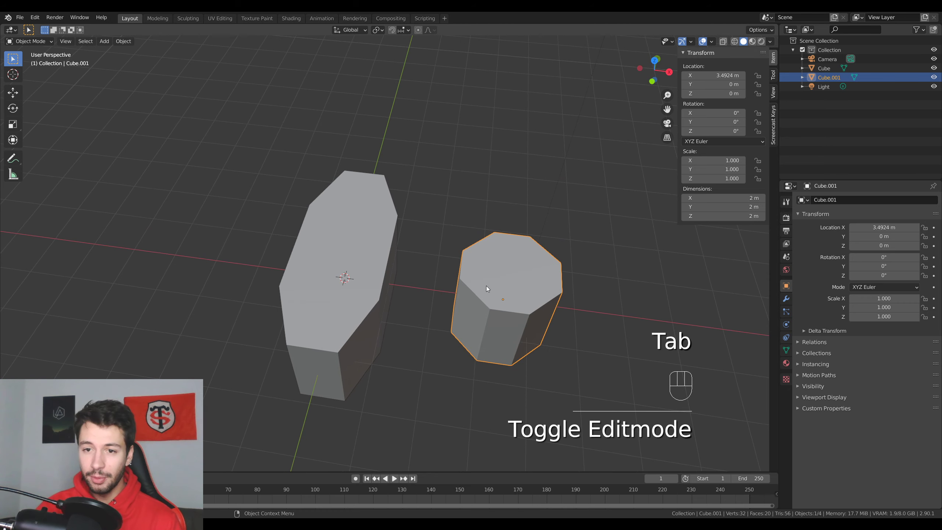
drag(679, 143, 653, 144)
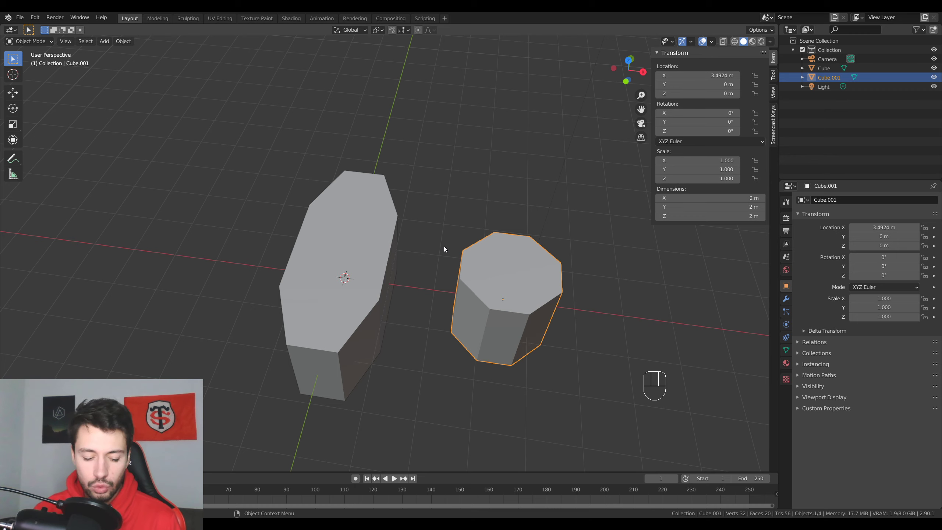
- Add a UV sphere at the 3D cursor and delete it again
key(shift+a)
mouse_move(444, 247)
click(493, 274)
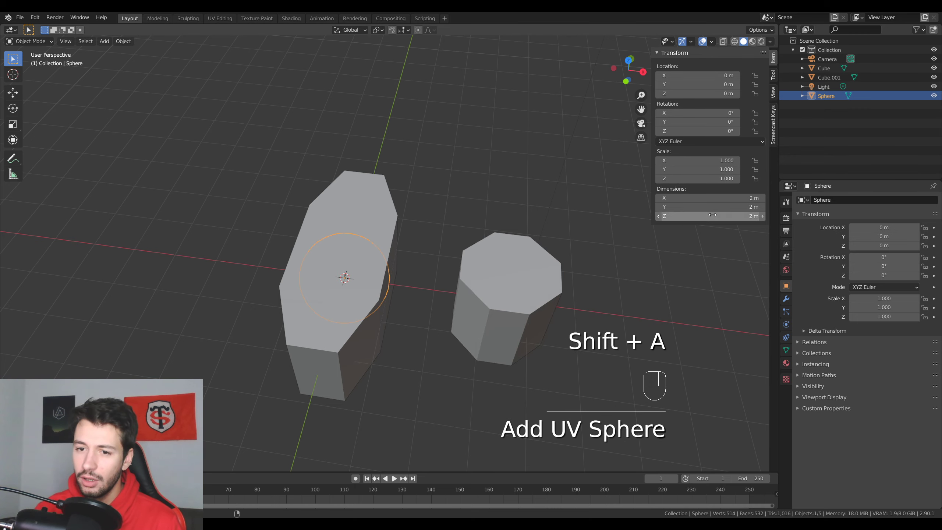
key(Delete)
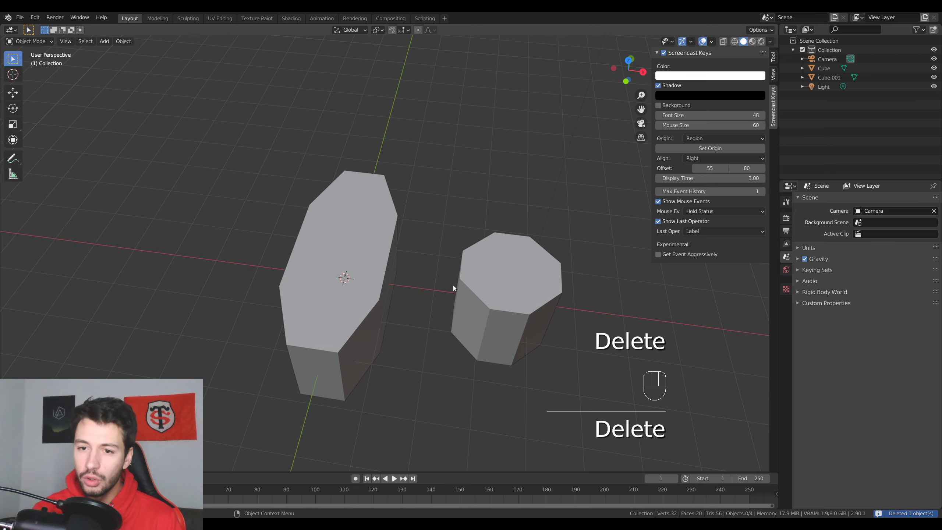
- Select the octagonal block, then the elongated block, and examine the elongated block's transform and scale values
click(774, 56)
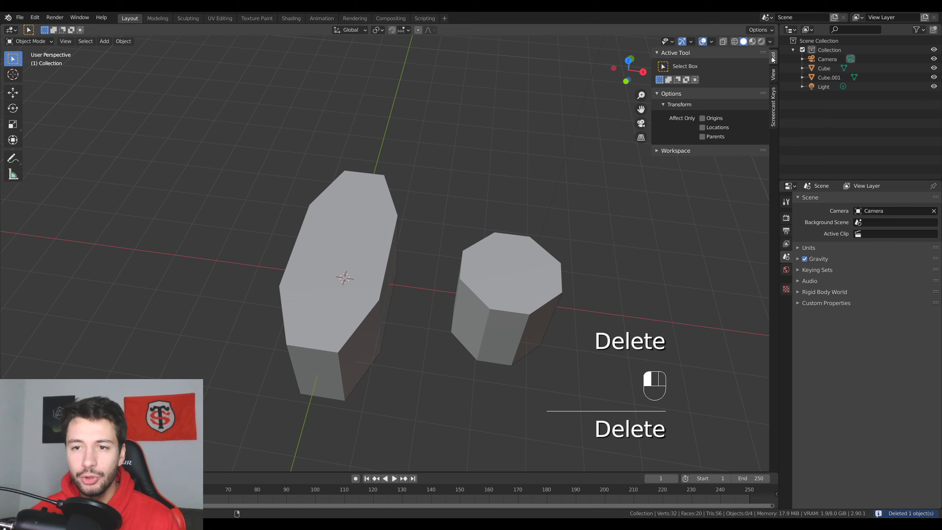
click(499, 298)
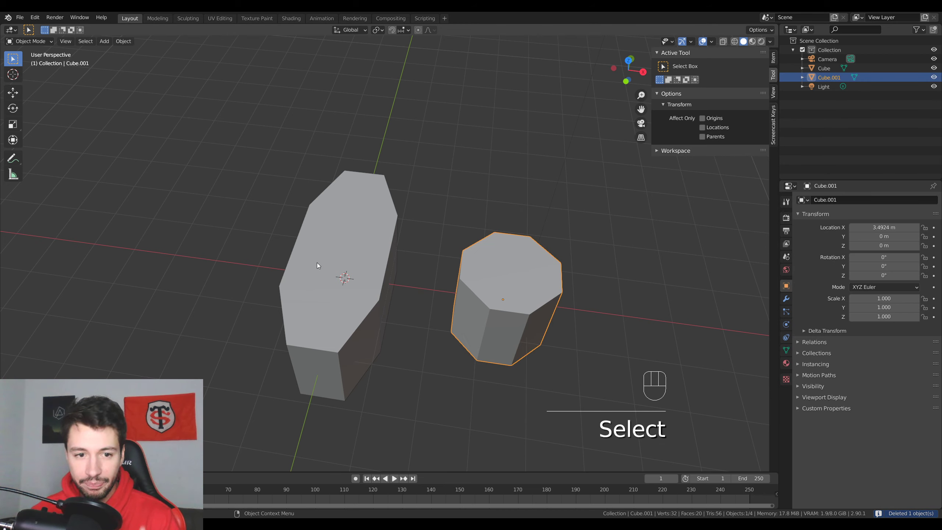
click(352, 252)
click(773, 57)
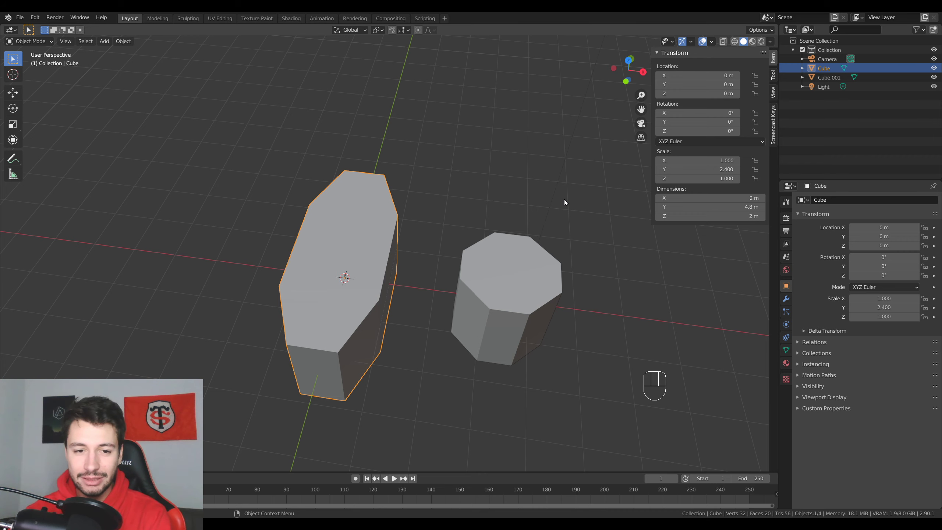
- Scale the elongated block by 0.4167 along Y, and undo that scaling
key(KP_7)
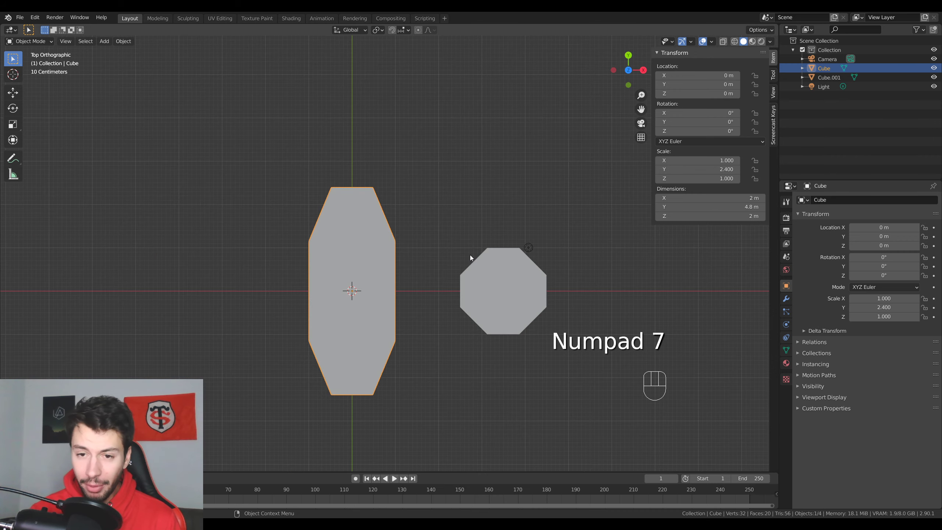
key(s)
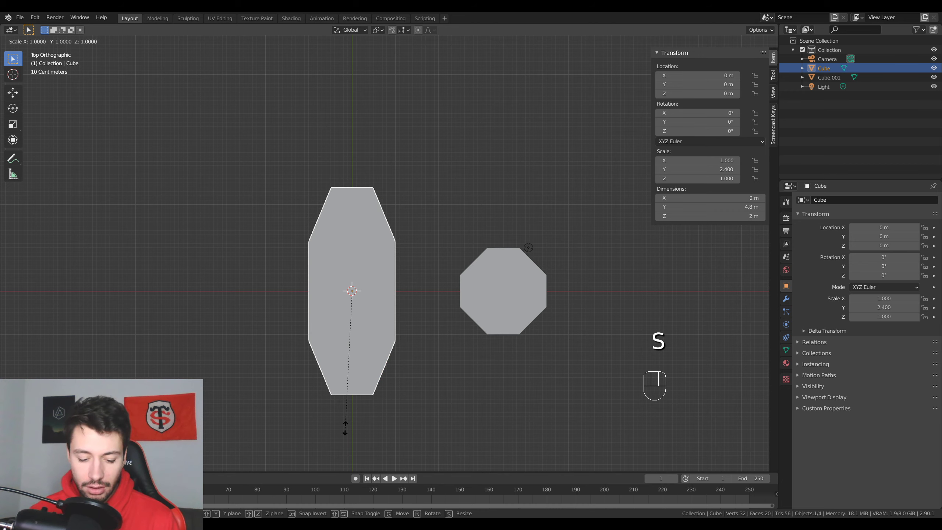
key(y)
key(ctrl)
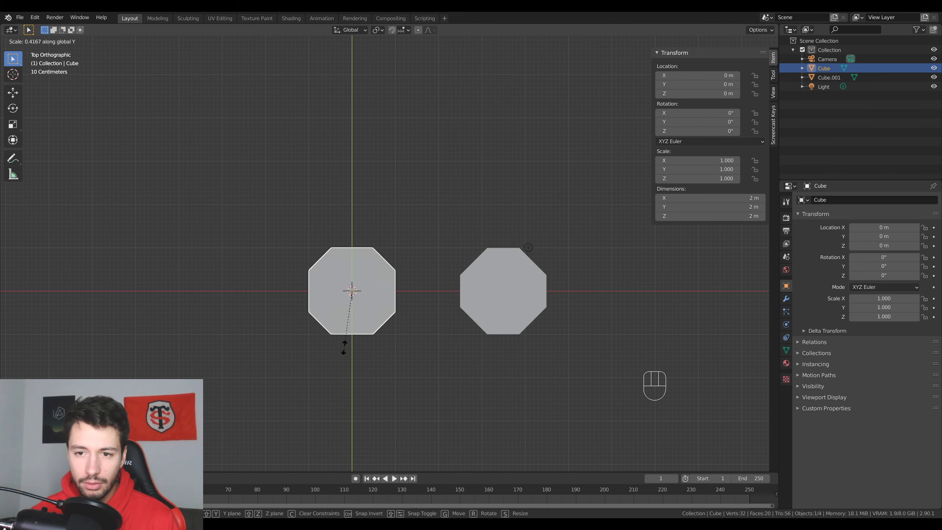
click(343, 346)
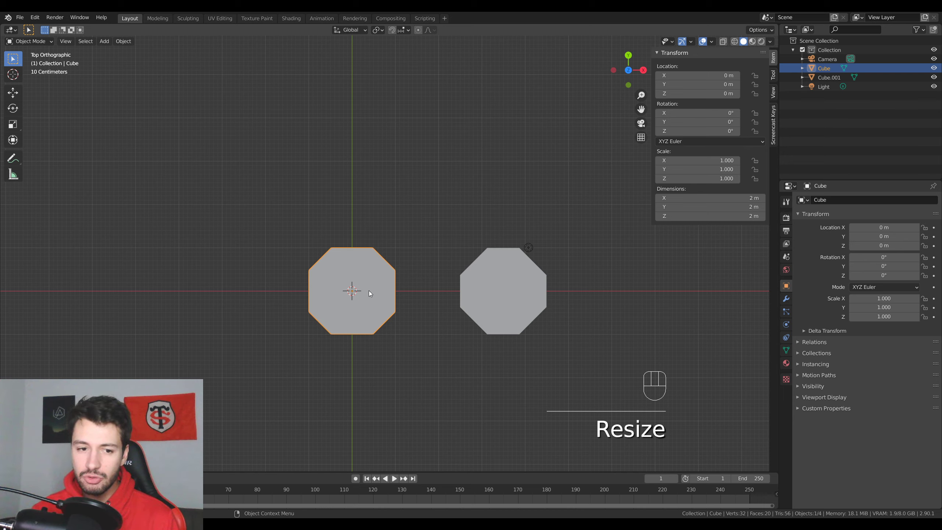
key(ctrl)
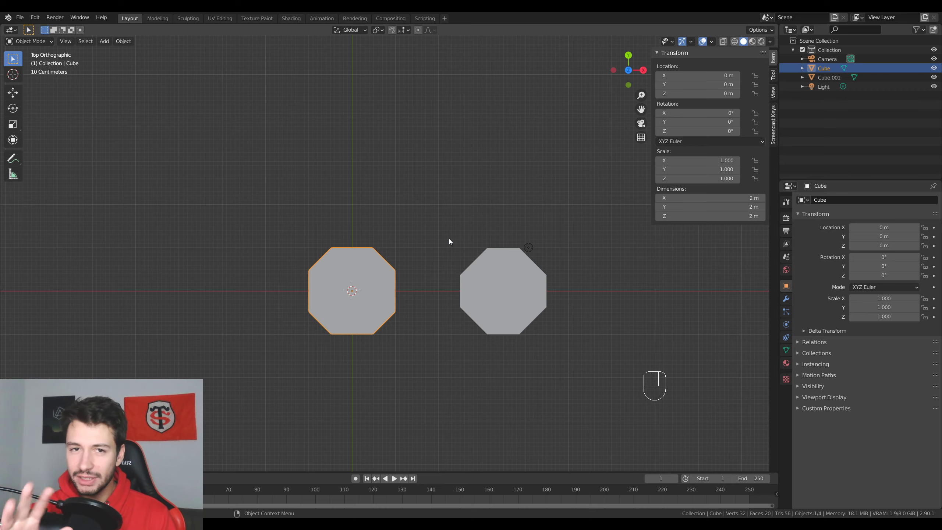
key(ctrl+z)
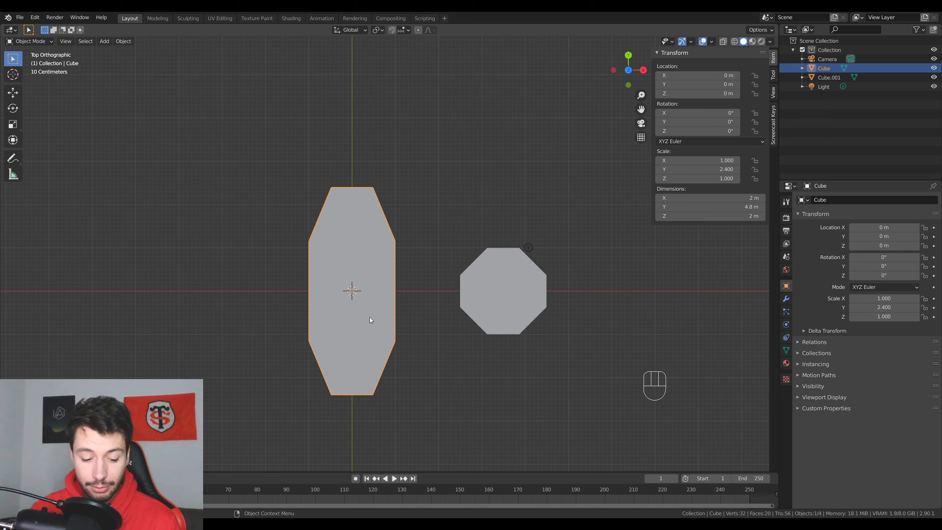
- Add a new cube and move it to about -4.34 m on X, beside the elongated block
key(shift)
key(shift)
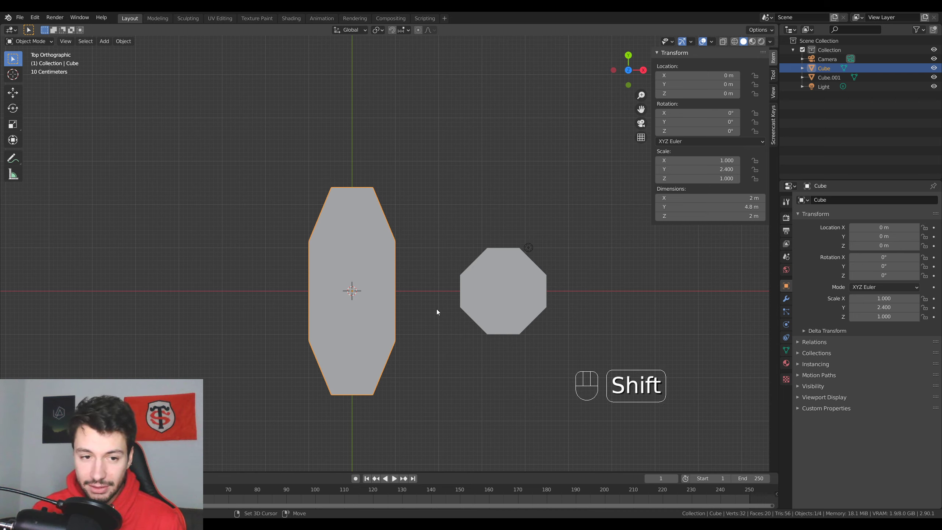
key(shift+a)
mouse_move(440, 309)
click(502, 106)
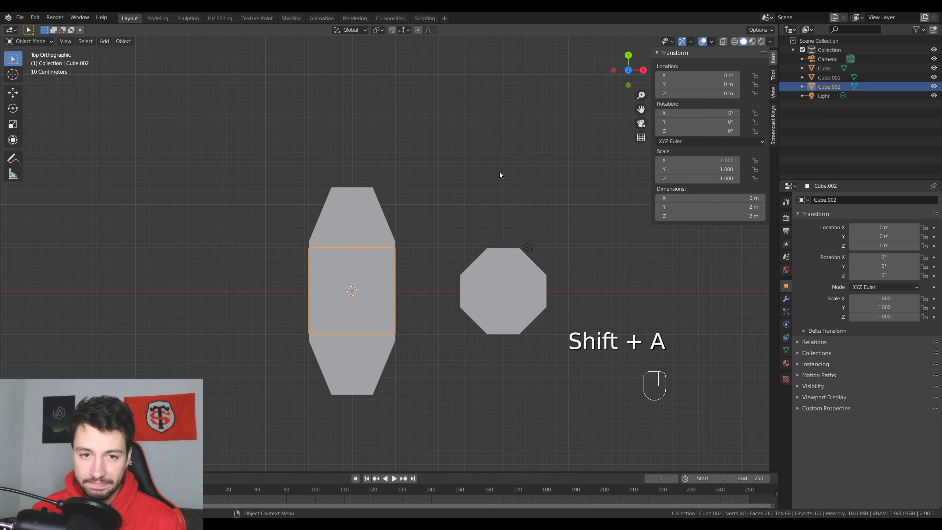
key(g)
click(330, 297)
- Scale the new cube along Y to about 1.93
key(s)
key(y)
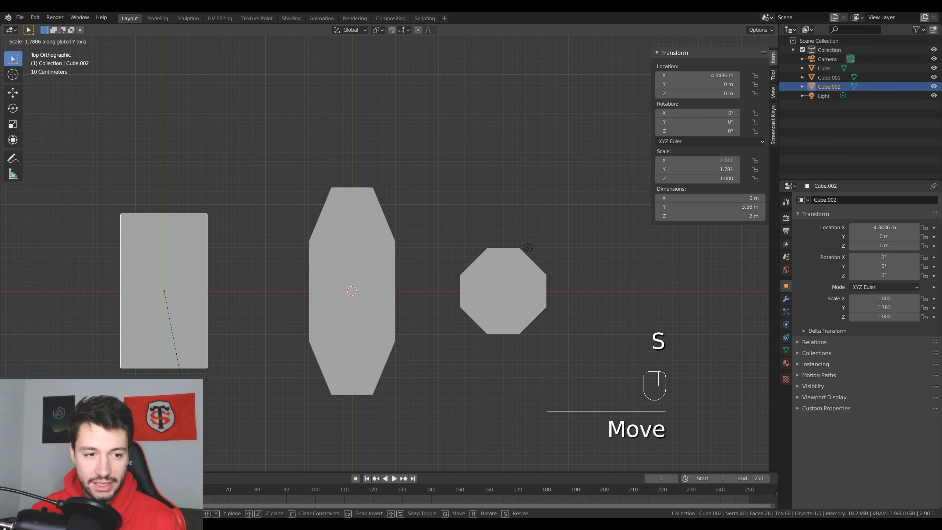
click(187, 408)
key(g)
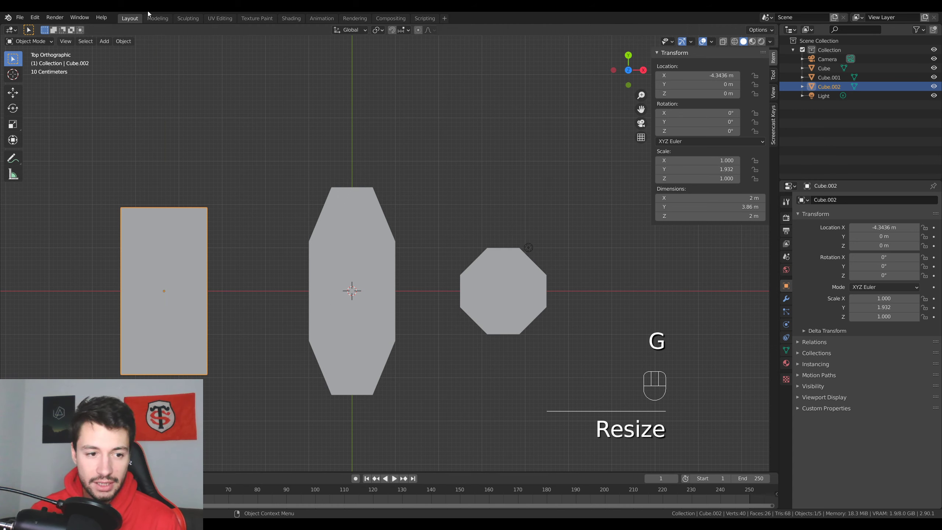
- Inset the top face of the new stretched cube in Edit Mode and inspect the border widths
key(Tab)
click(256, 337)
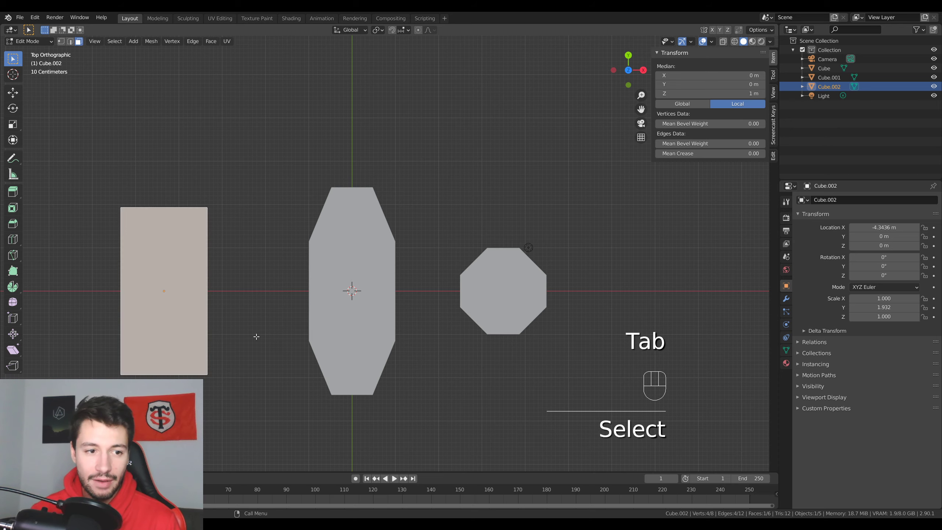
key(i)
click(318, 401)
shift+middle_drag(248, 328, 387, 246)
scroll(393, 241, up, 4)
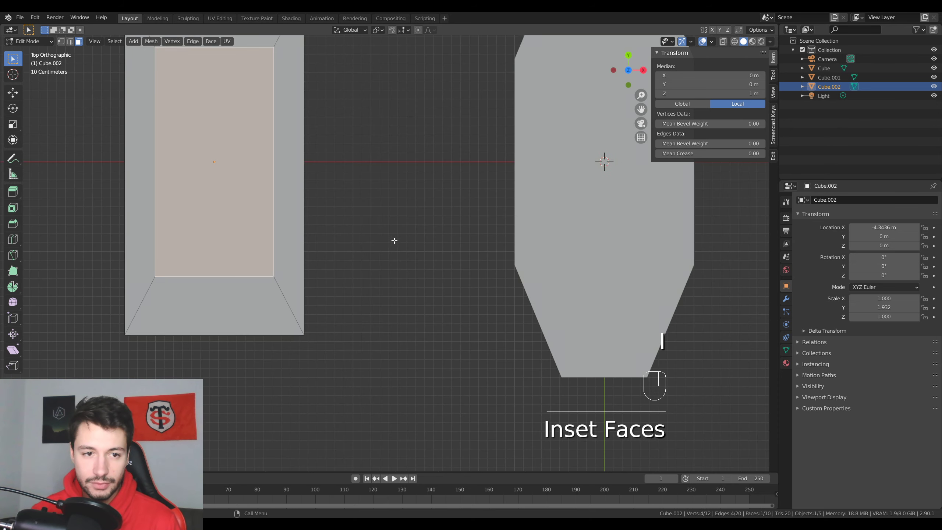
shift+middle_drag(339, 227, 461, 291)
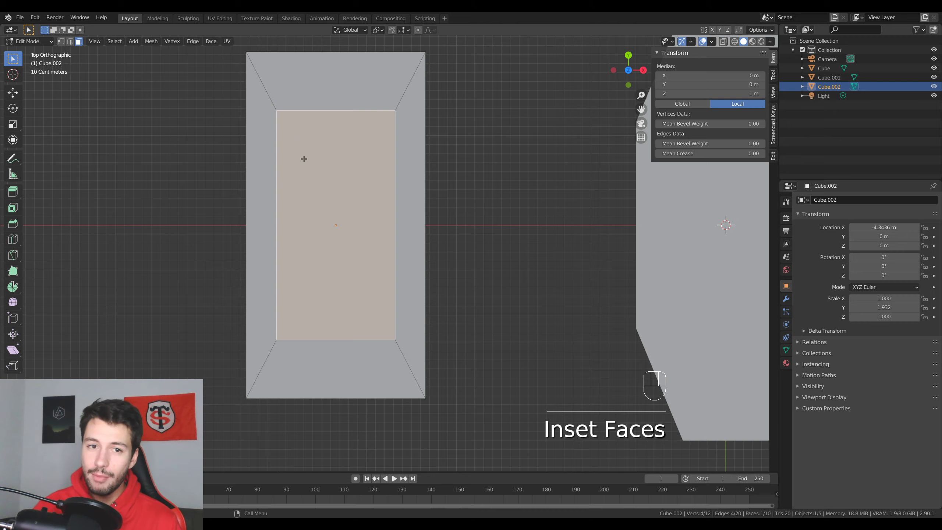
- Undo the face inset and delete the extra stretched cube in Object Mode
key(ctrl+z)
scroll(418, 242, down, 4)
shift+middle_drag(357, 185, 261, 228)
key(Tab)
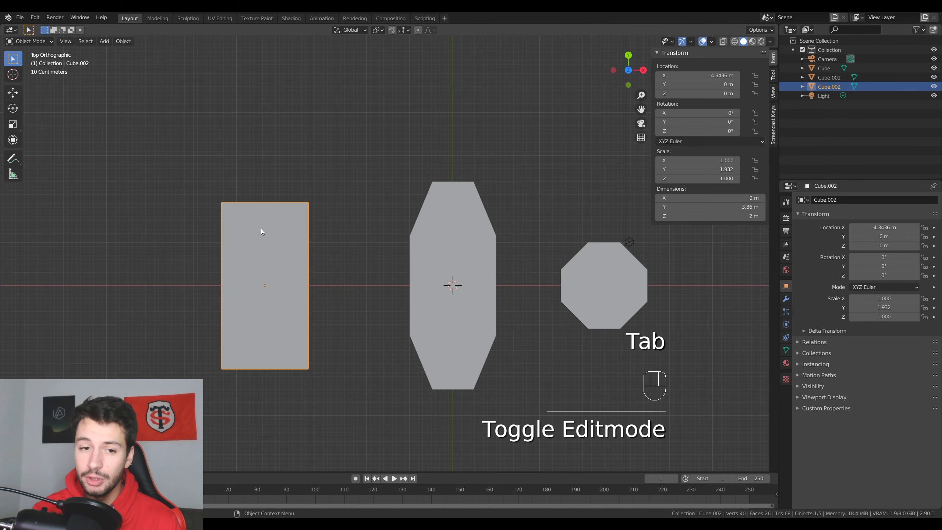
key(Delete)
- Select the elongated block and set its Y scale to 2.740
click(442, 197)
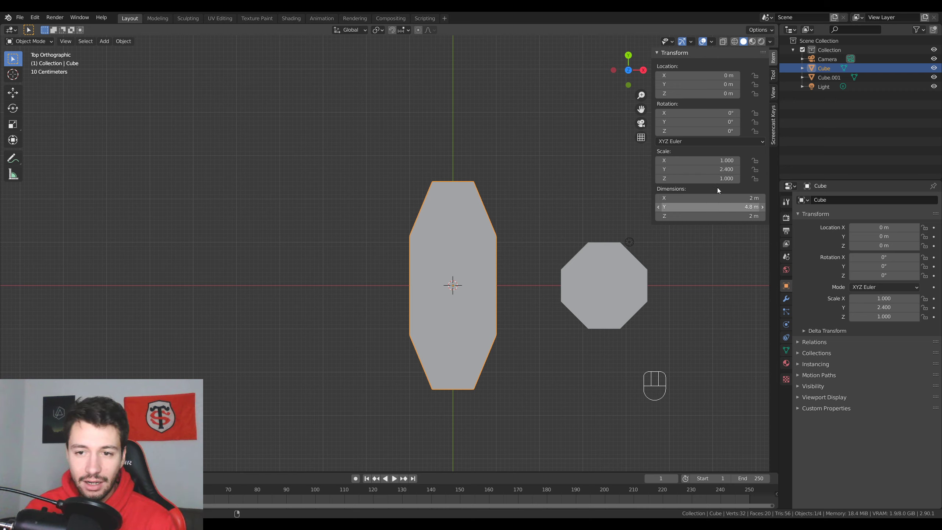
drag(706, 168, 726, 169)
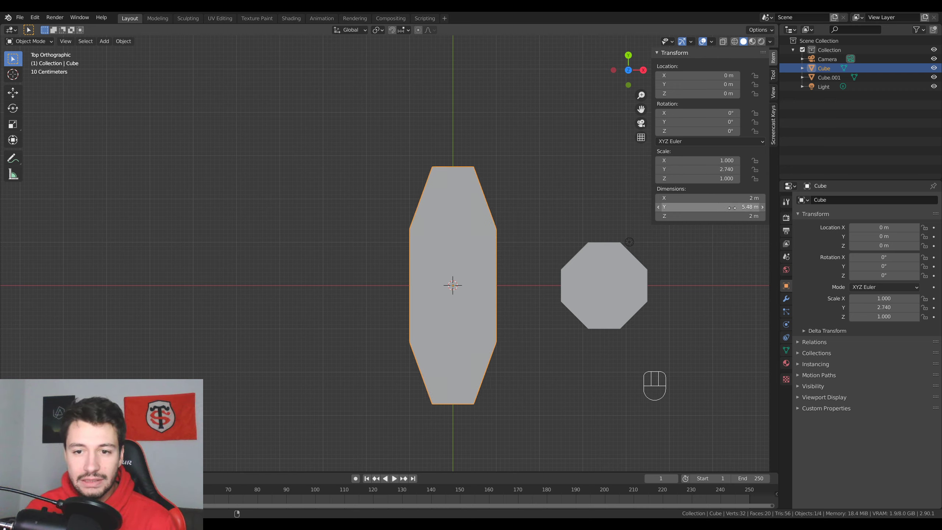
- Set the elongated block's Y dimension to 5 m and apply its scale
mouse_move(735, 210)
mouse_down()
mouse_move(714, 211)
mouse_move(725, 211)
mouse_up()
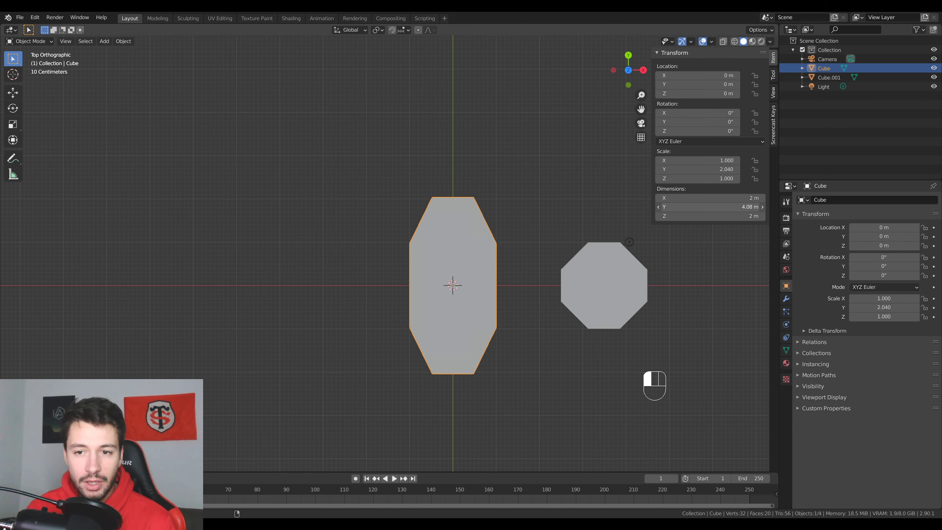
click(725, 207)
text(5)
key(Return)
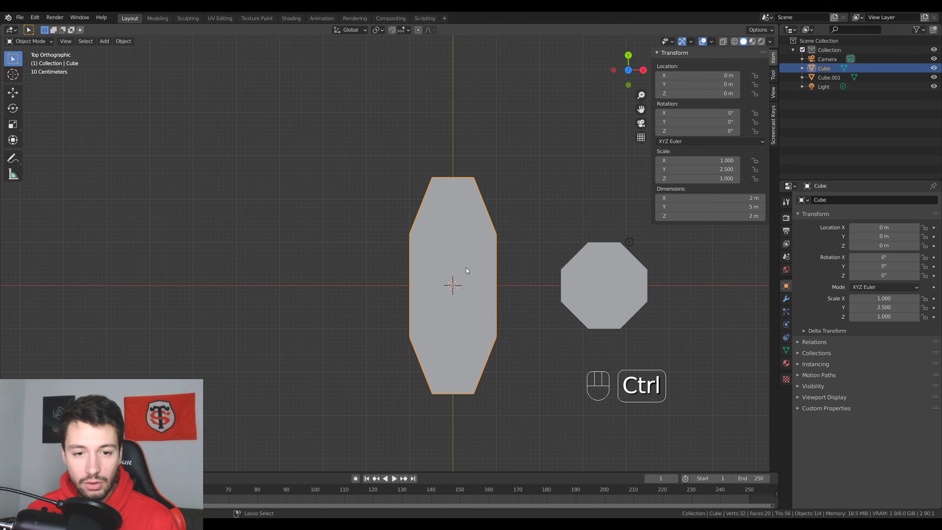
key(ctrl+a)
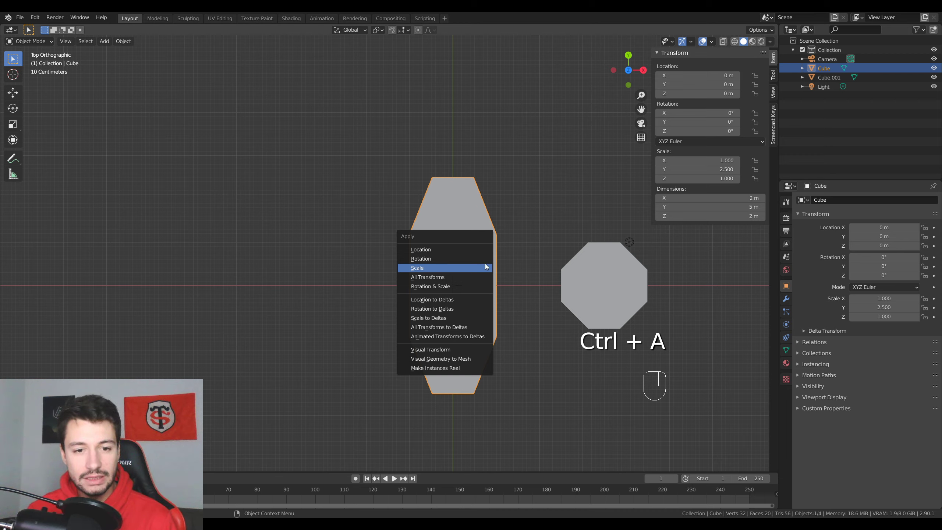
click(437, 268)
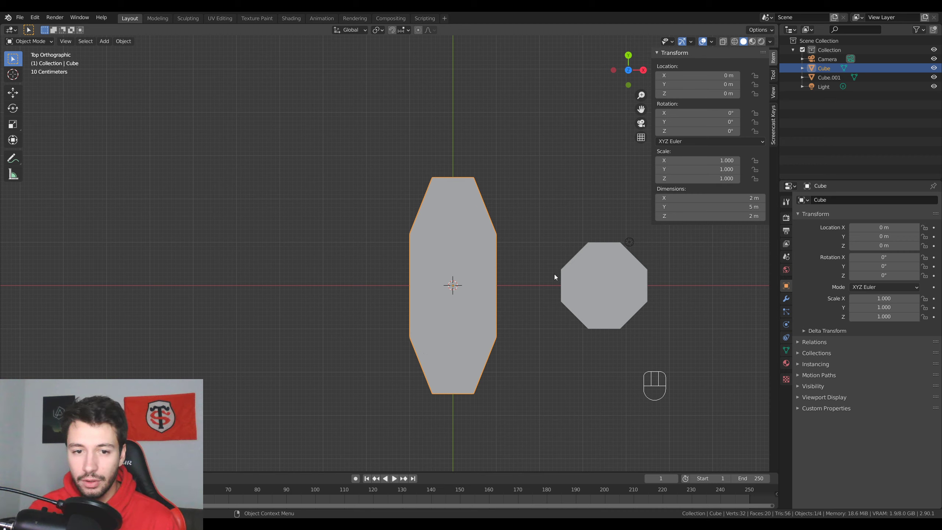
- Delete the elongated block and add a new cube in its place at the origin
key(Delete)
key(shift+a)
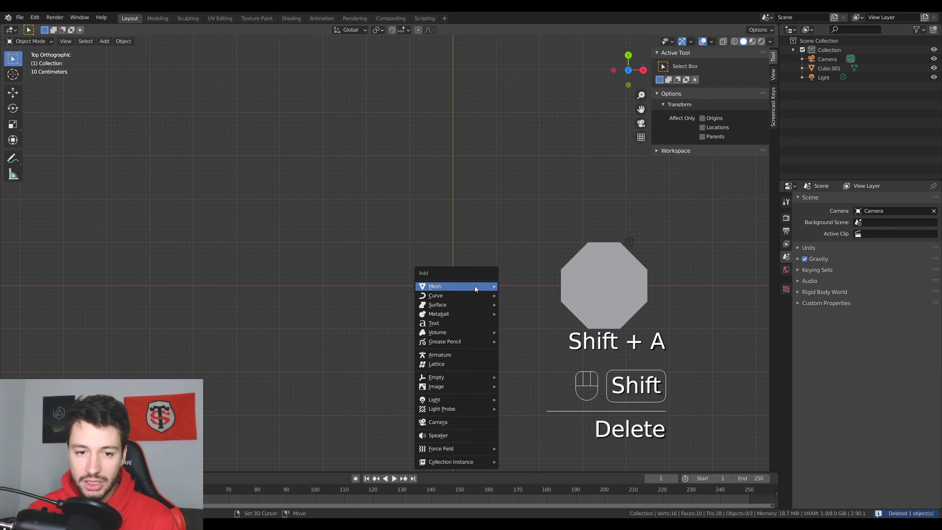
mouse_move(474, 286)
click(514, 296)
- Stretch the new cube along Y to about 4.3 m and apply its scale
key(s)
key(y)
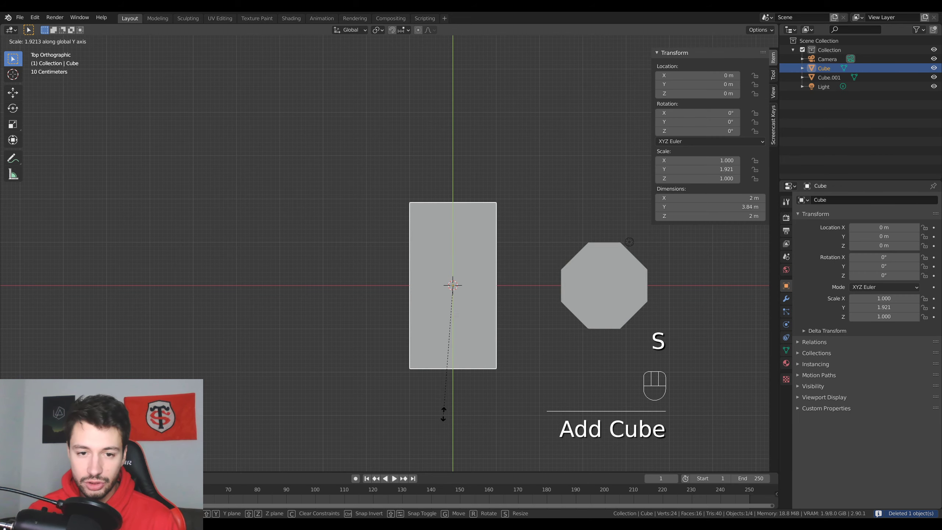
ctrl+click(482, 355)
key(ctrl+a)
click(483, 357)
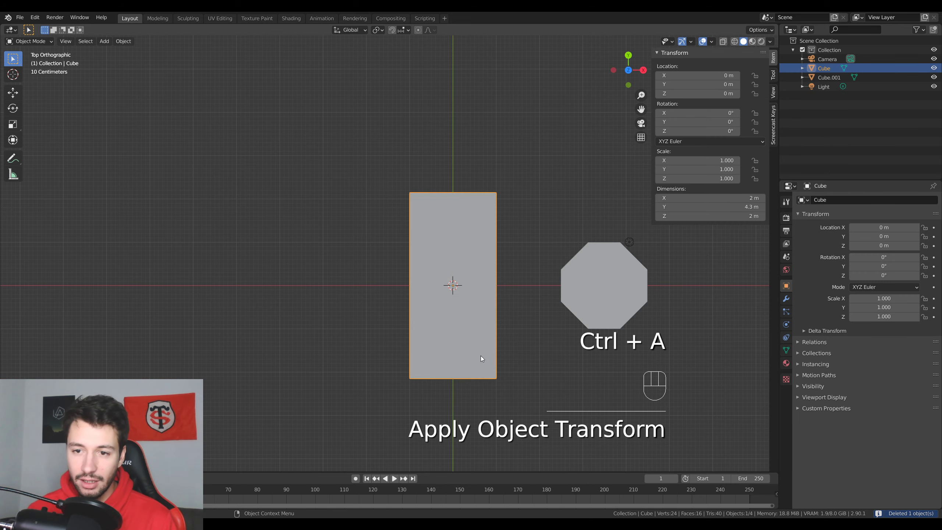
- Bevel the stretched cube's four vertical edges slightly in Edit Mode
key(Tab)
middle_drag(480, 356, 210, 134)
click(69, 42)
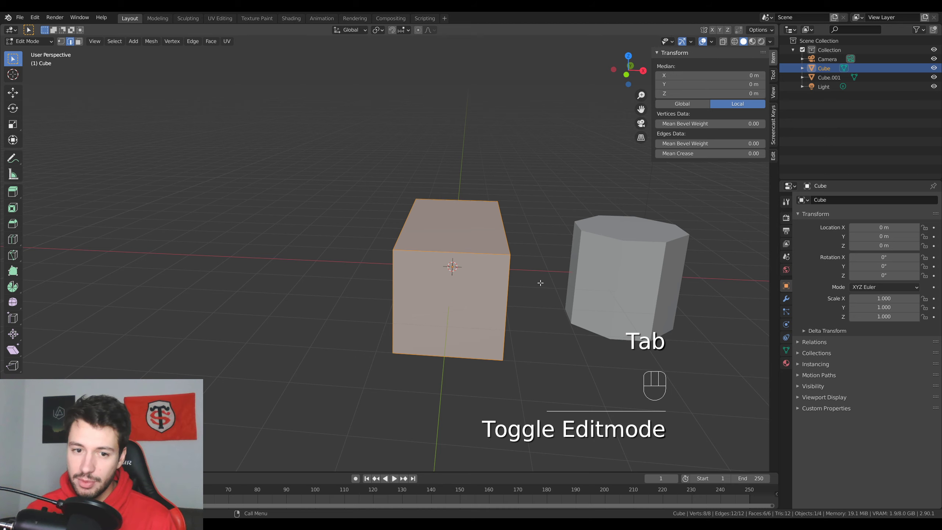
alt+click(507, 281)
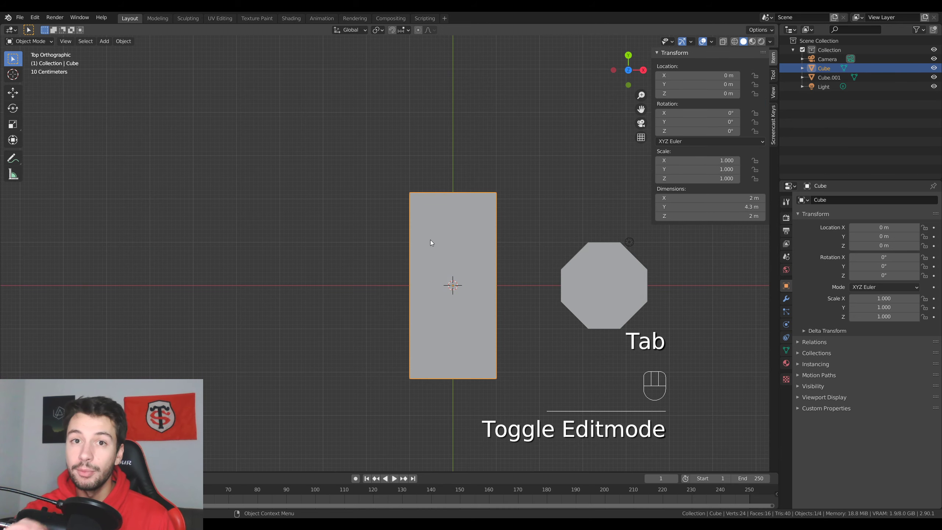
key(Tab)
key(ctrl+b)
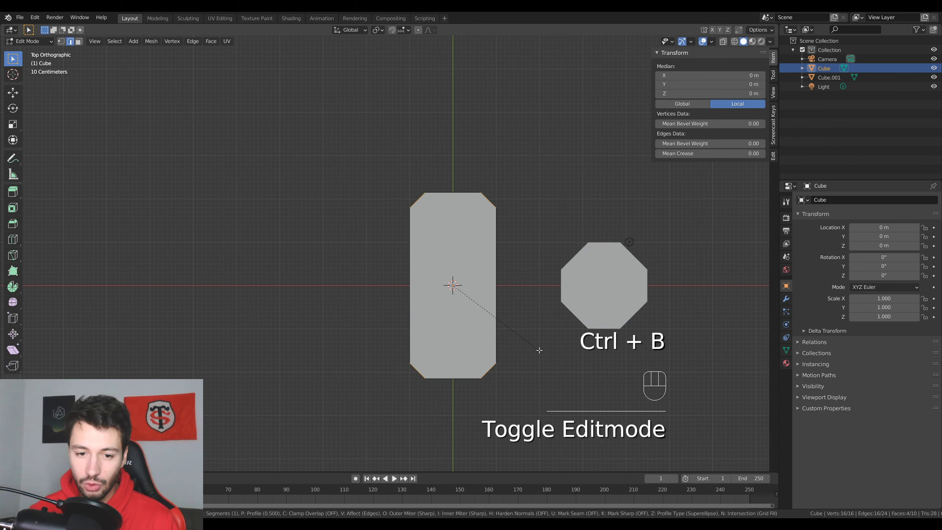
scroll(544, 353, down, 4)
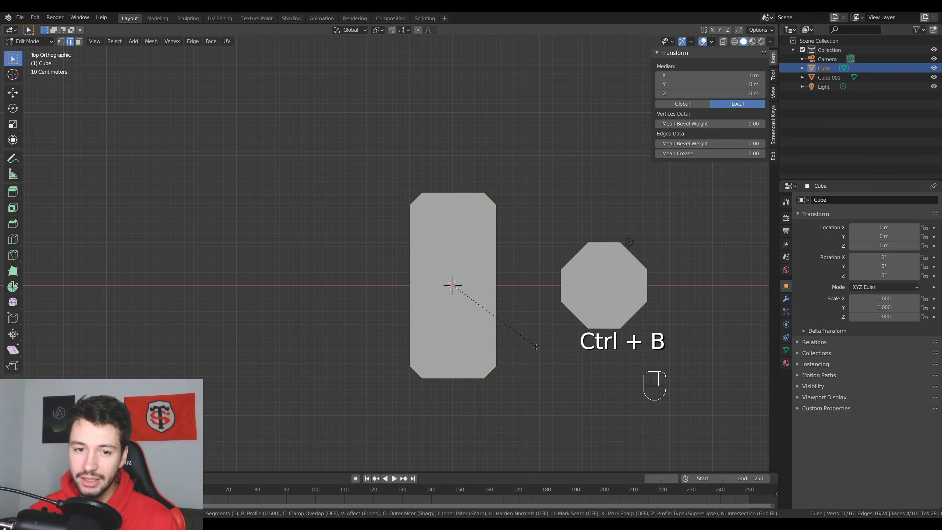
click(536, 347)
- Return to Object Mode and delete both the beveled block and the octagonal block beside it
click(79, 41)
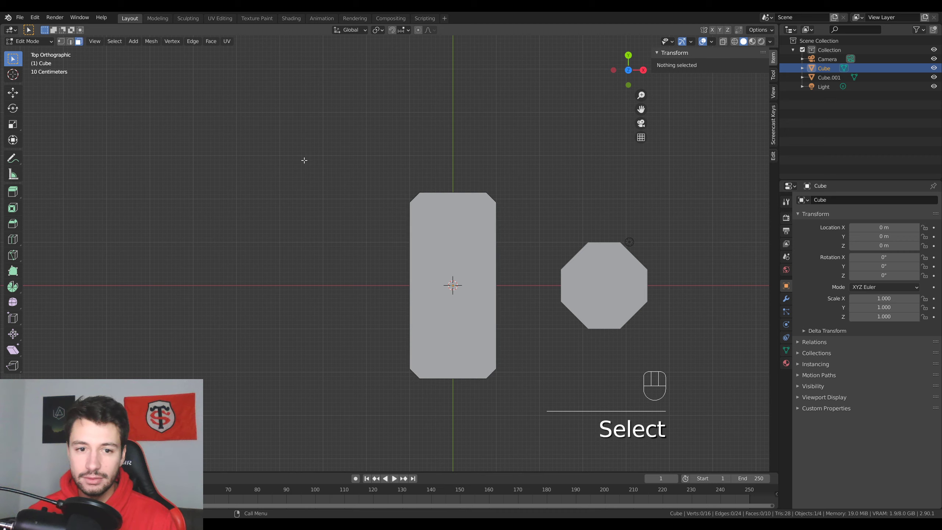
click(465, 257)
key(Tab)
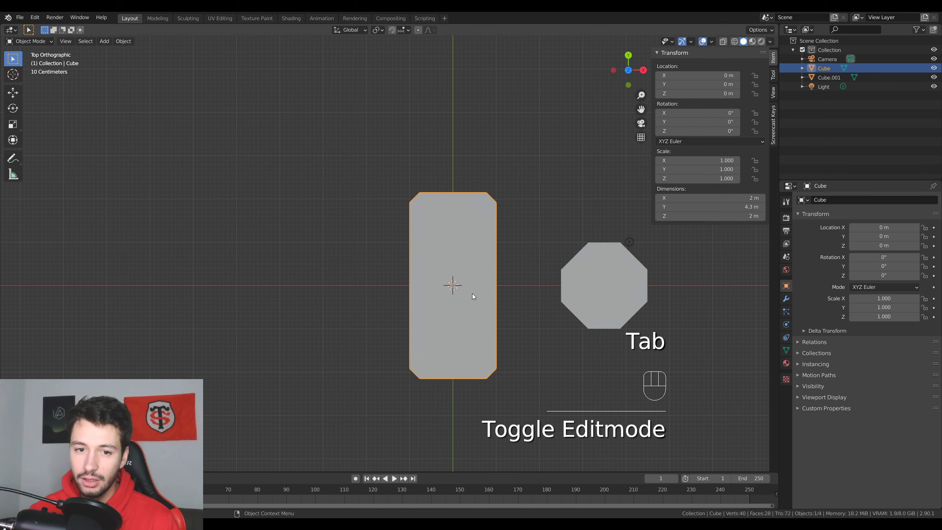
key(Delete)
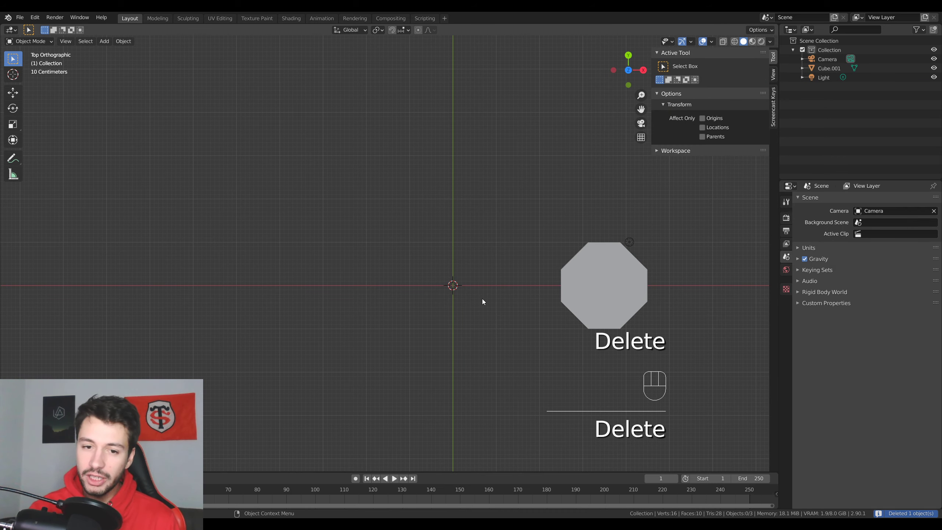
click(589, 297)
key(Delete)
- Add a new cube at the origin of the emptied scene
key(shift+a)
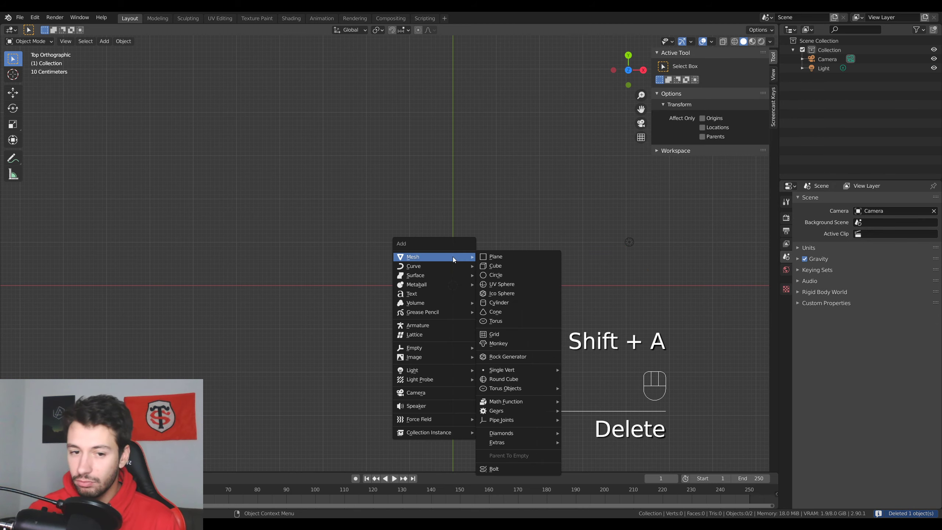
click(505, 264)
middle_drag(519, 359, 441, 265)
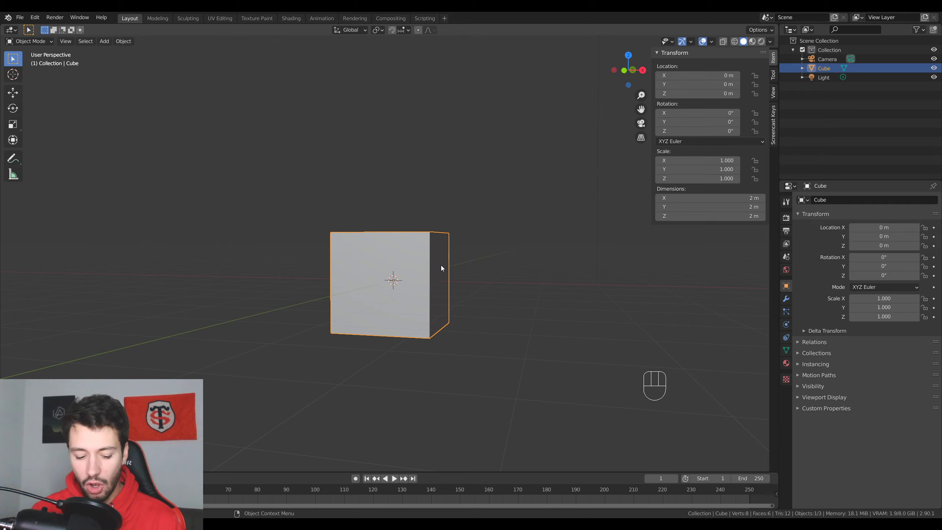
middle_drag(451, 279, 490, 306)
key(s)
middle_click(553, 297)
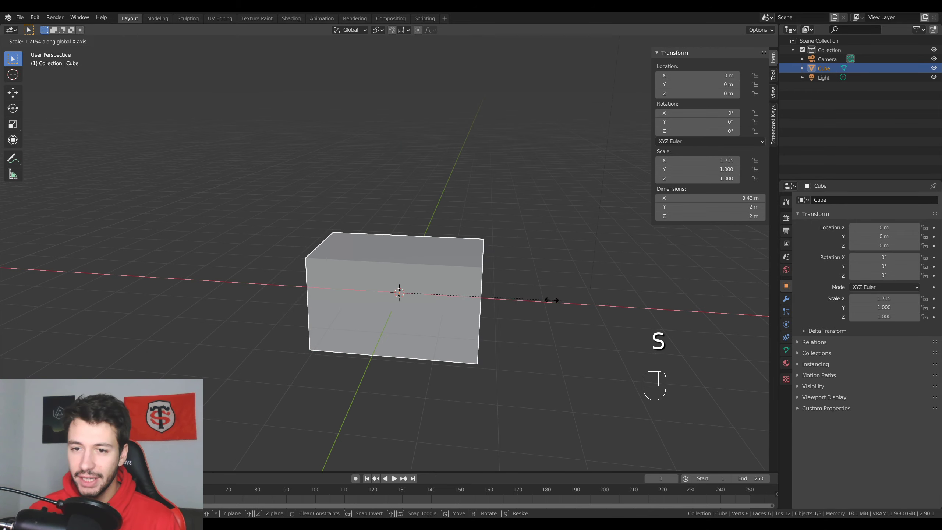
right_click(565, 314)
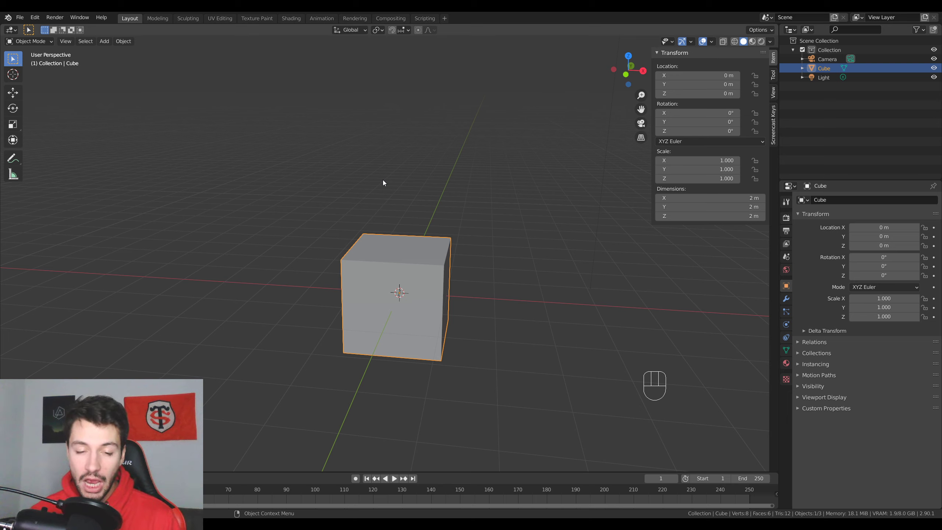
- Stretch the cube's whole mesh along X to about 4.8 m in Edit Mode and delete the cube in Object Mode
key(Tab)
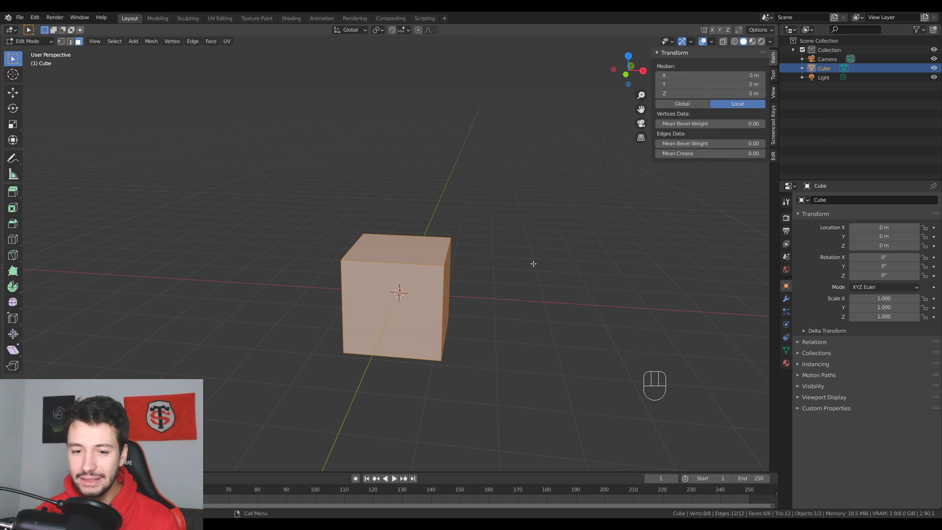
key(s)
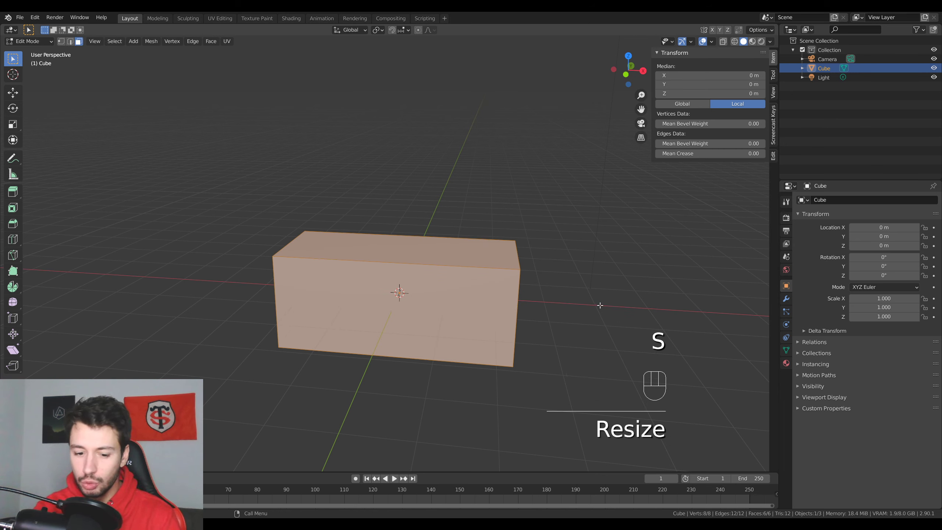
key(Tab)
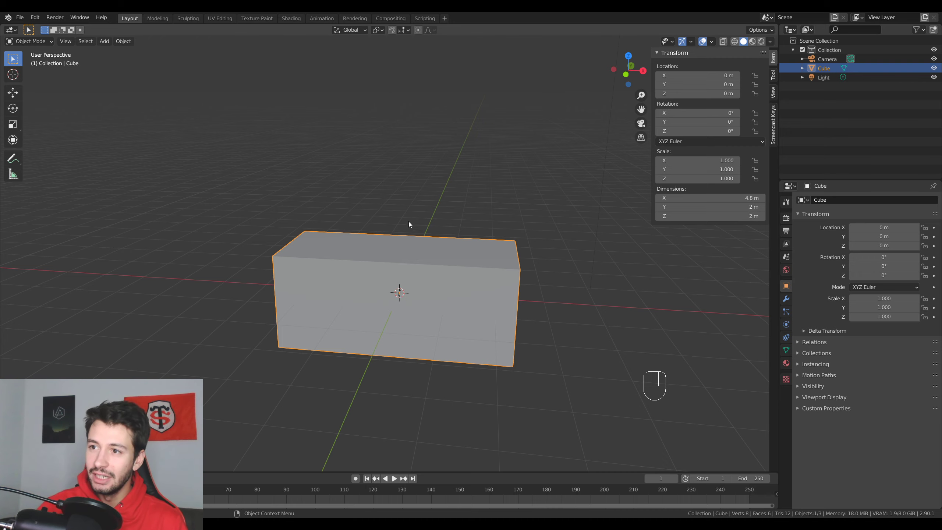
key(Delete)
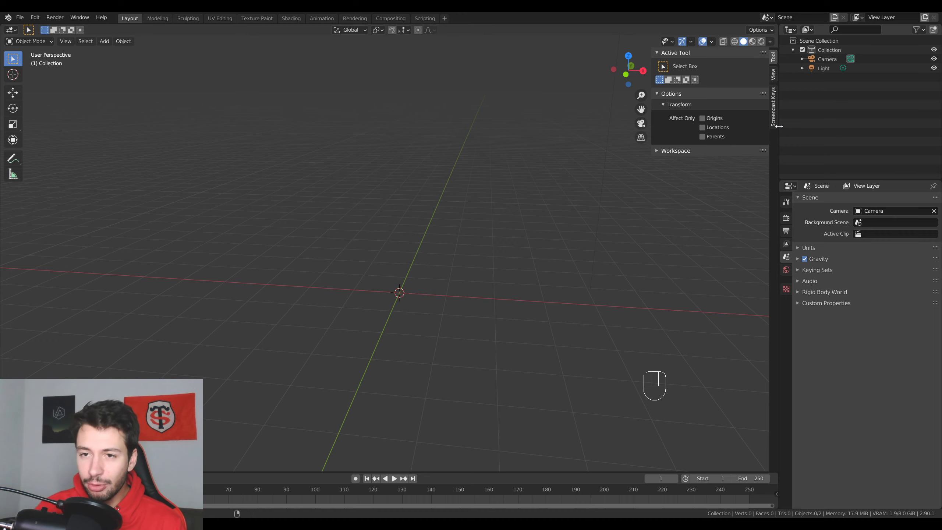
- Widen the Outliner and Properties areas to about half the window and view the available editor types
drag(779, 126, 473, 127)
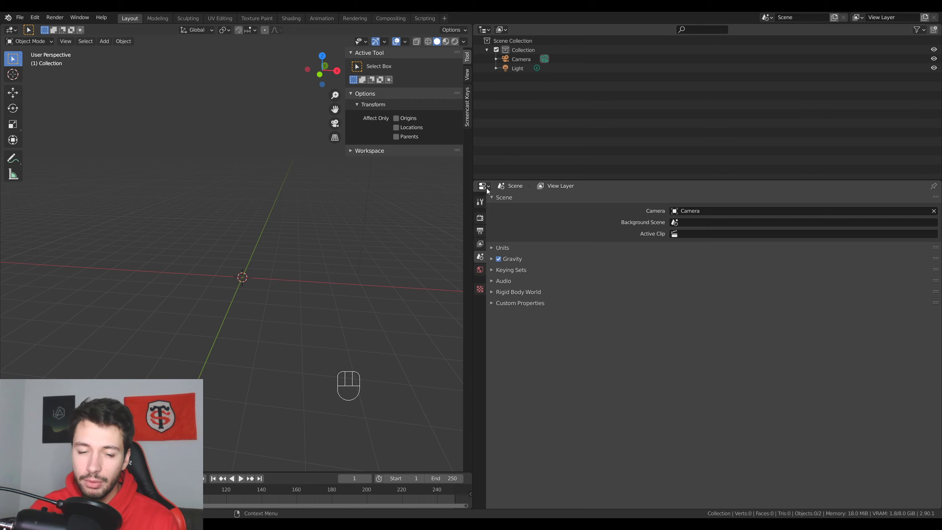
click(485, 30)
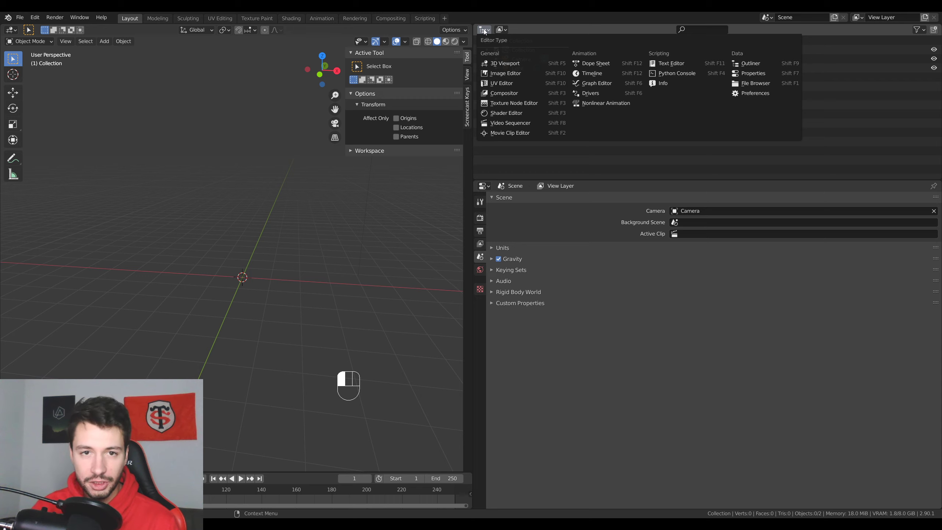
click(477, 24)
click(486, 23)
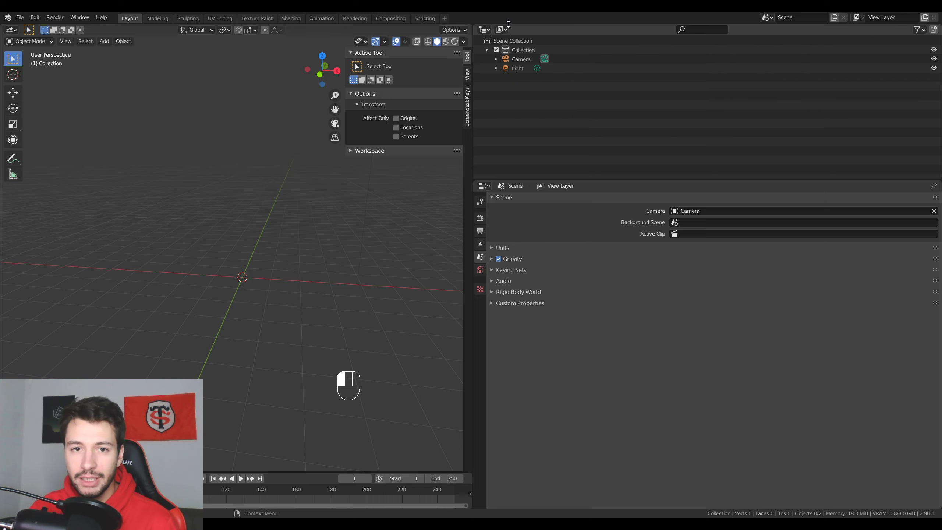
- Split the Outliner vertically into five side-by-side areas
drag(475, 26, 808, 51)
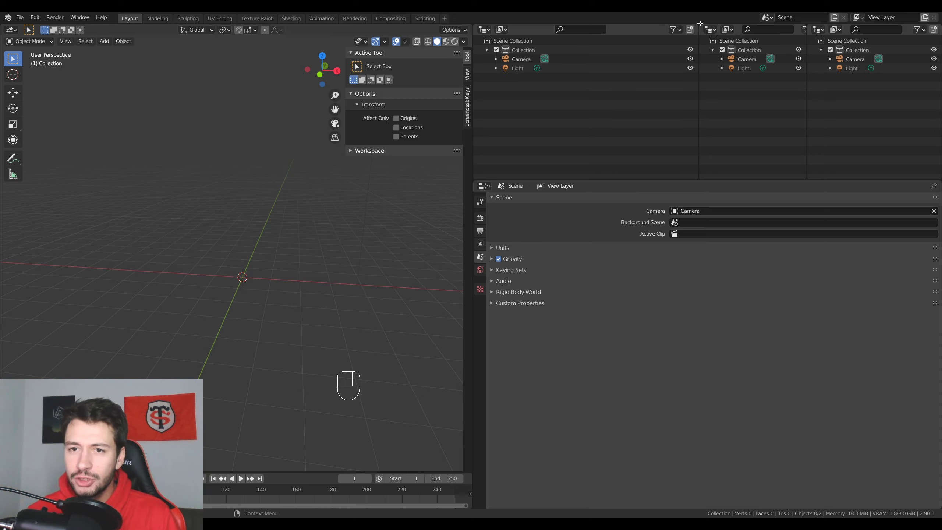
drag(699, 24, 745, 48)
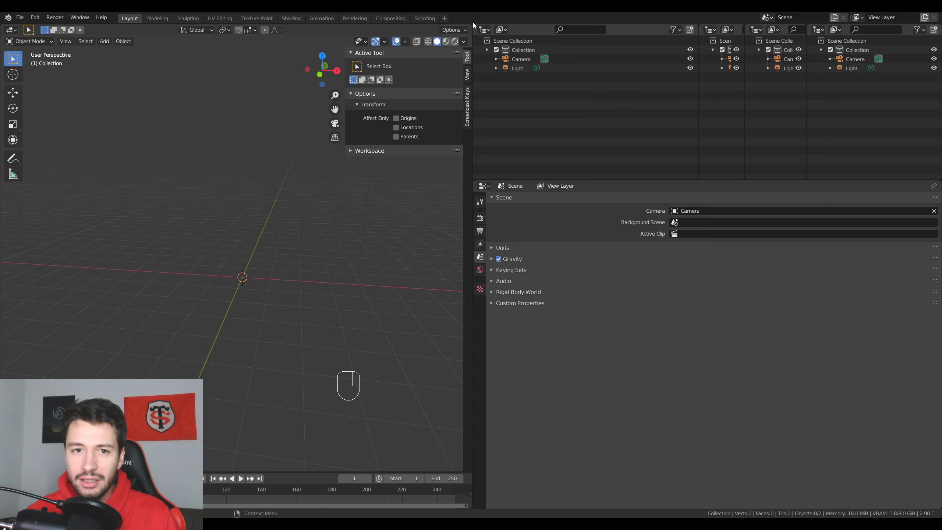
drag(476, 27, 596, 52)
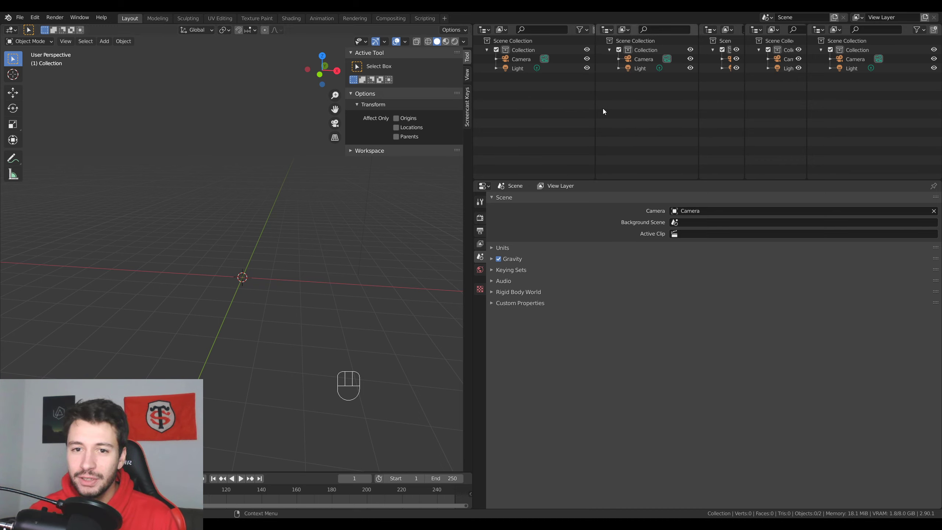
- Resize the first two Outliner areas by moving their shared border and split the second one vertically
drag(595, 109, 721, 110)
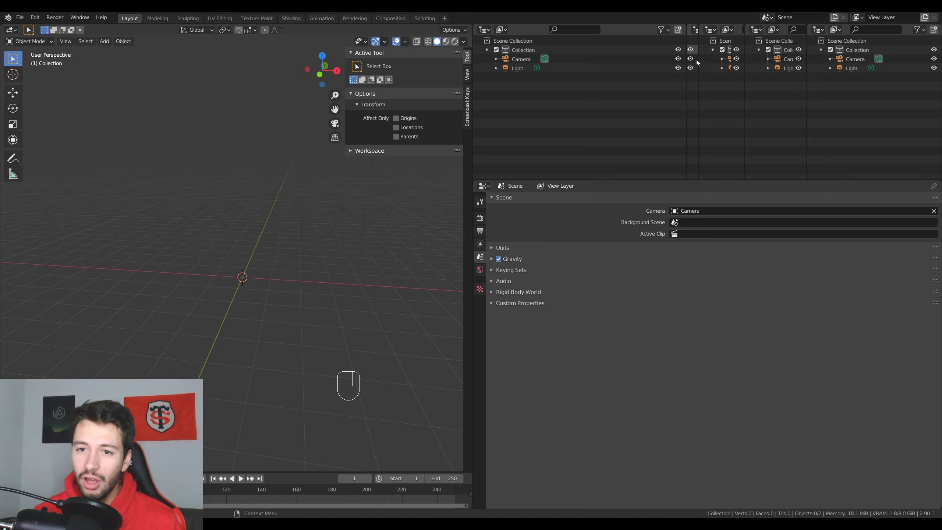
drag(687, 108, 595, 120)
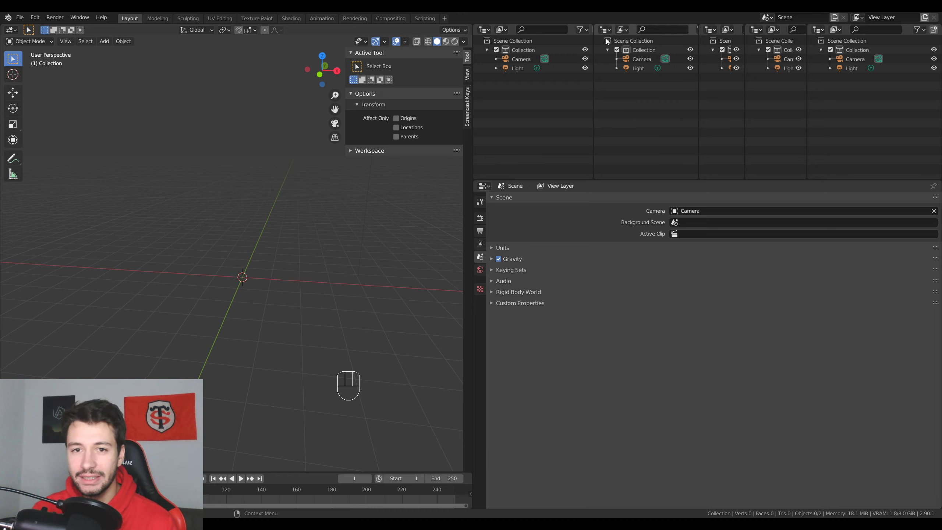
drag(592, 27, 584, 29)
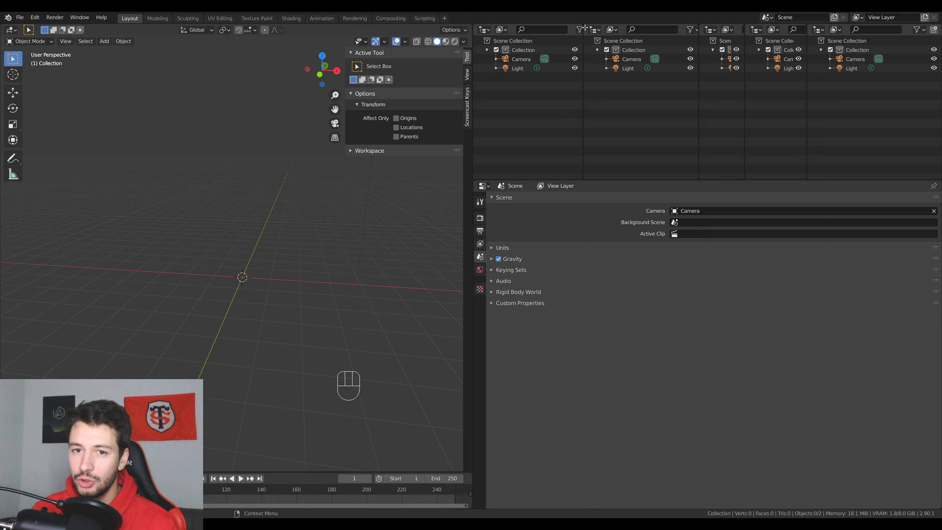
drag(585, 28, 584, 28)
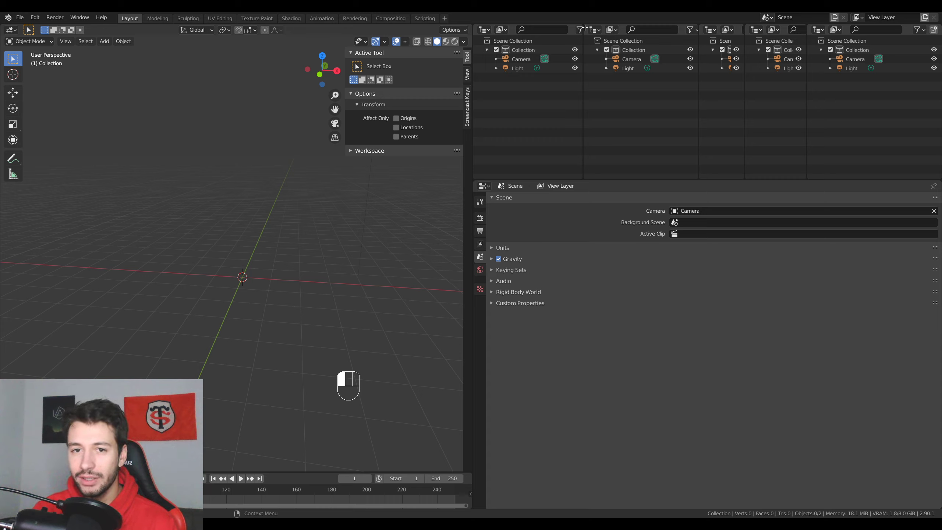
drag(584, 28, 641, 29)
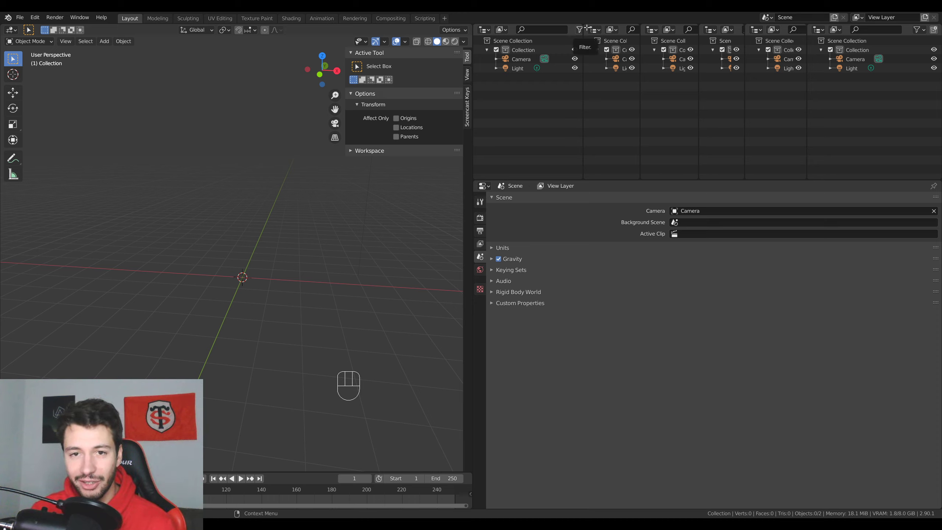
- Join all the side-by-side Outliner areas back into a single Outliner
drag(586, 28, 520, 35)
drag(640, 26, 581, 37)
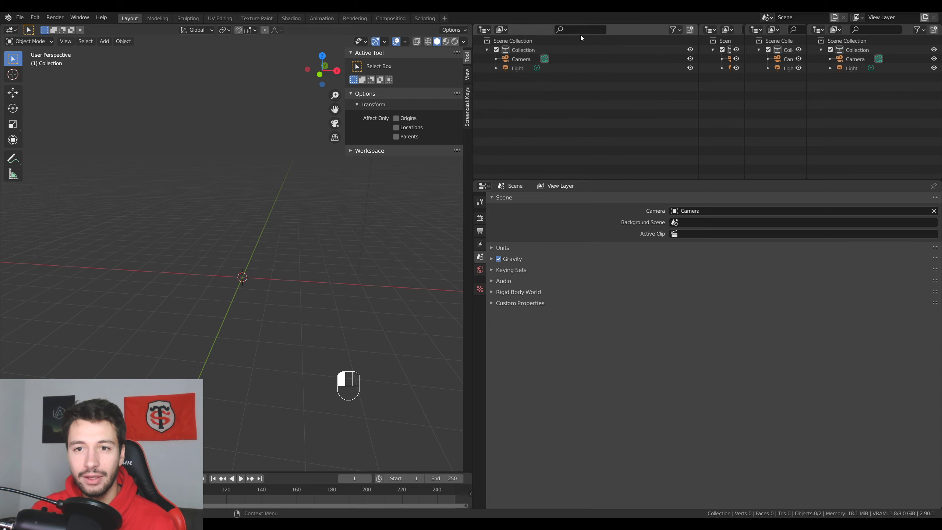
drag(700, 26, 664, 31)
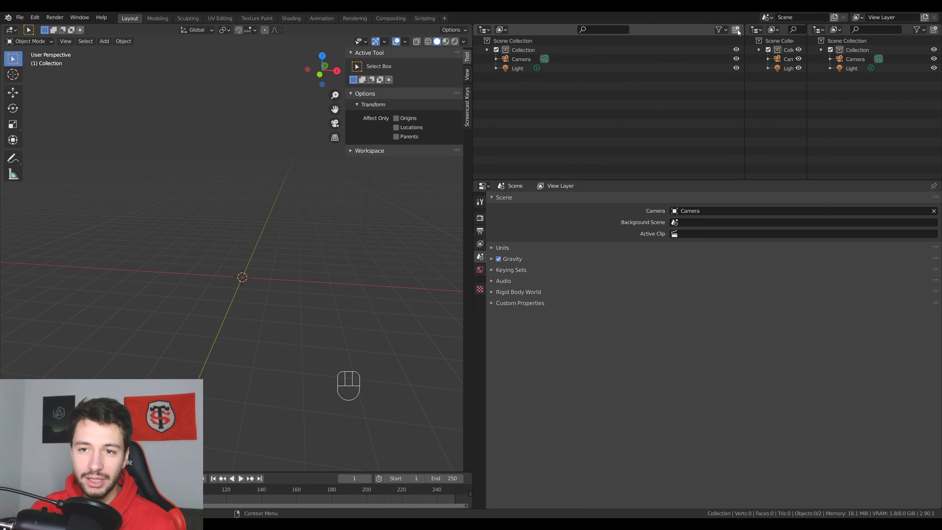
mouse_move(743, 25)
mouse_down()
mouse_move(779, 30)
mouse_move(715, 38)
mouse_up()
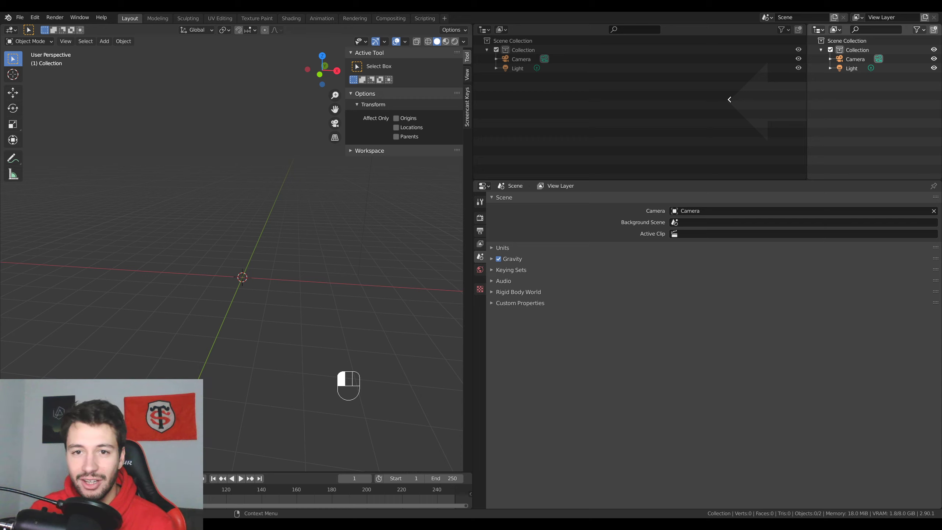
drag(729, 100, 727, 100)
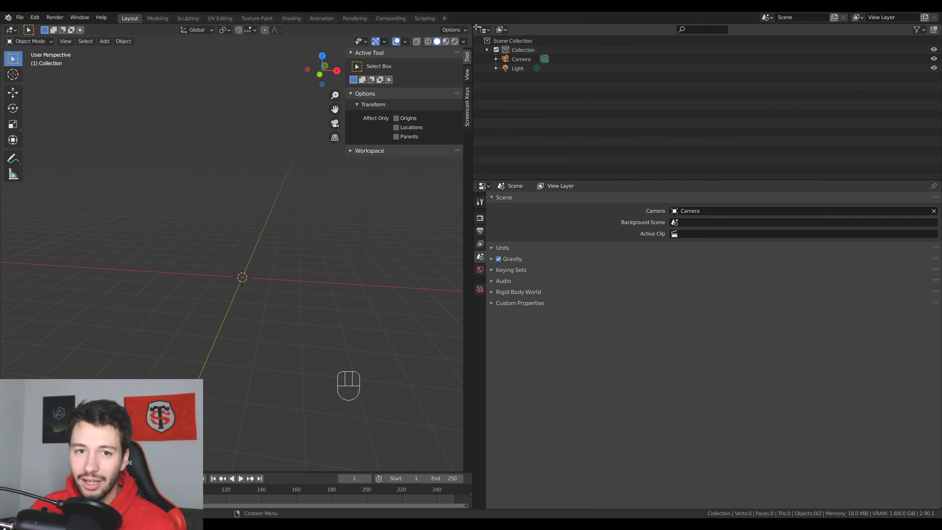
- Split the Outliner into two side-by-side areas, rejoin them and narrow the Outliner and Properties column
drag(476, 28, 635, 29)
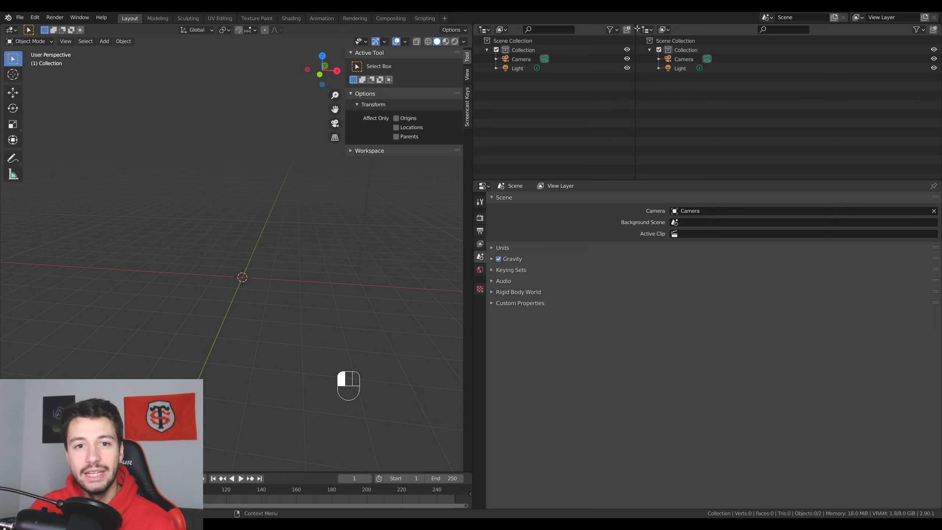
drag(635, 30, 674, 83)
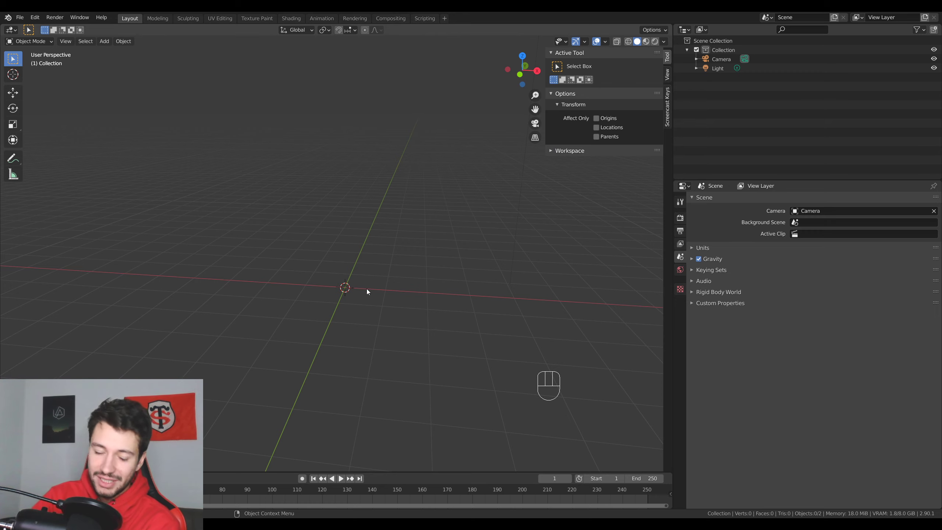
- Add a cube mesh at the world origin
middle_drag(430, 255, 407, 287)
key(shift+a)
mouse_move(413, 286)
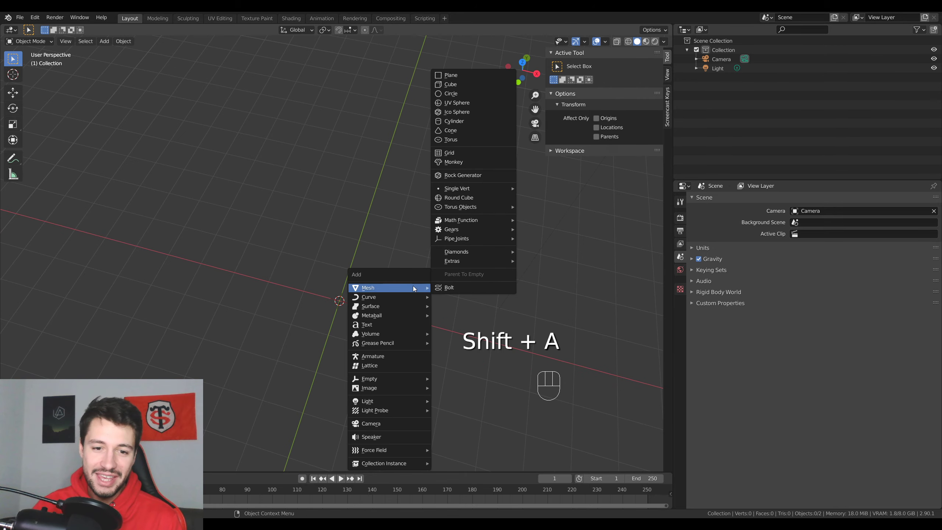
click(468, 83)
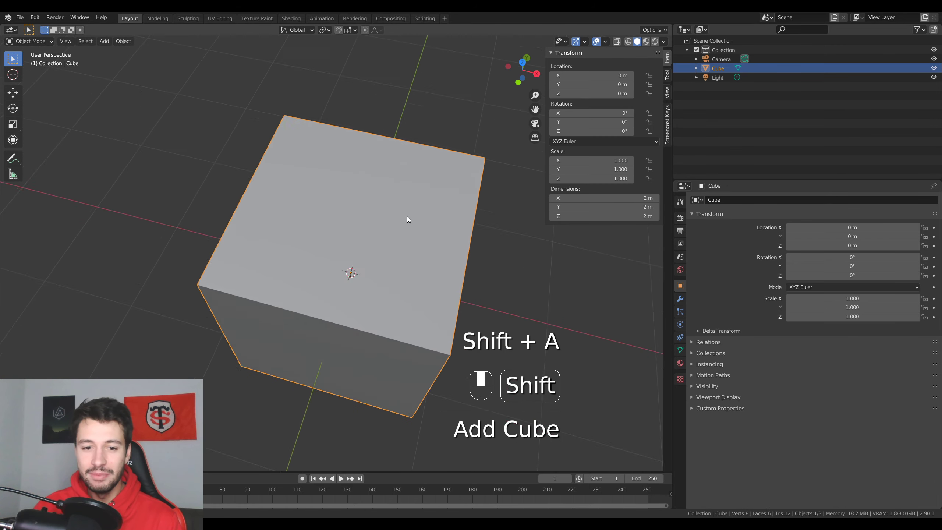
middle_drag(408, 217, 529, 232)
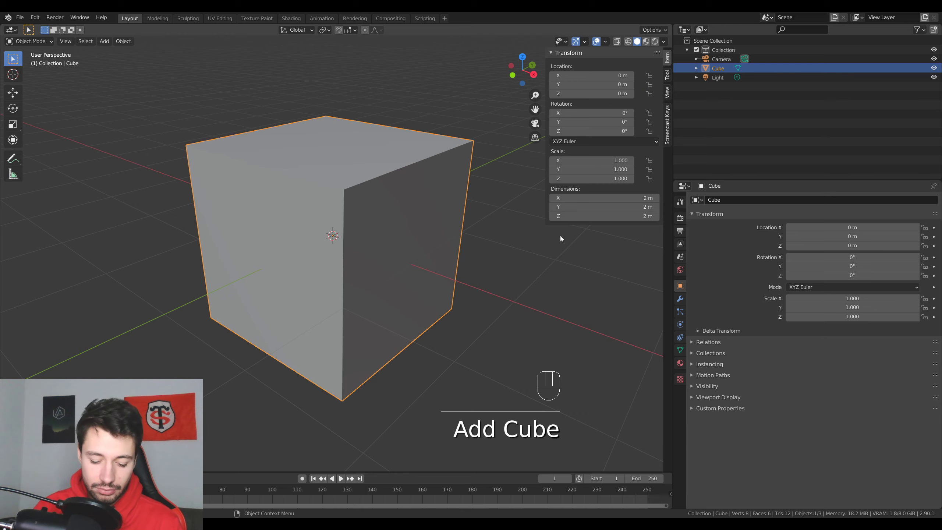
- Enter Edit Mode on the cube with the sidebar shown, and narrow the Outliner and Properties areas further
key(n)
key(Tab)
scroll(402, 282, down, 3)
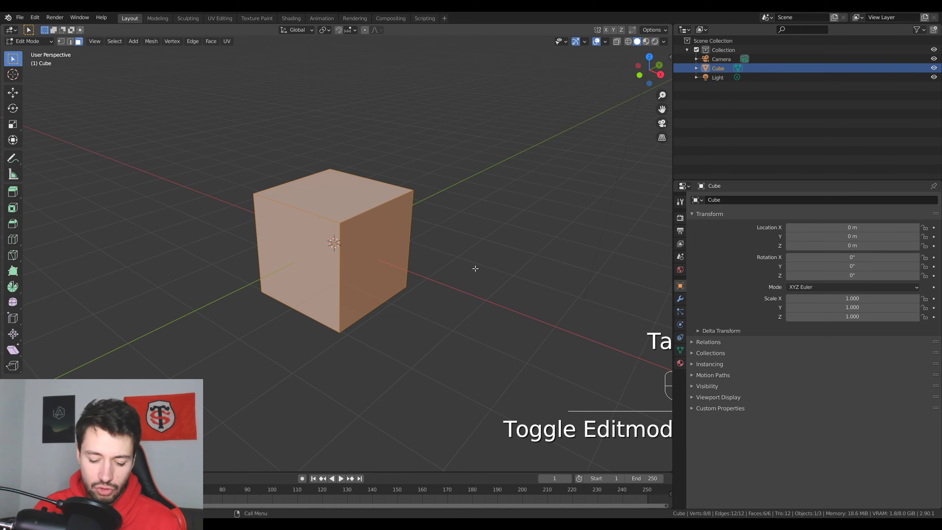
key(n)
shift+middle_drag(475, 281, 420, 257)
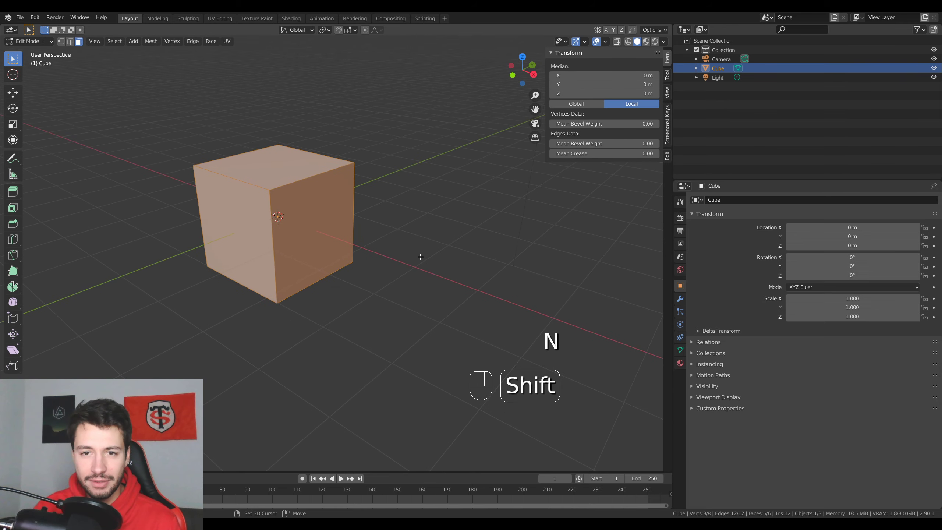
drag(675, 176, 785, 176)
- Extrude the cube's +X face in face select mode and cancel the movement, leaving the duplicated vertices in place
click(79, 41)
click(385, 221)
shift+middle_drag(385, 221, 461, 230)
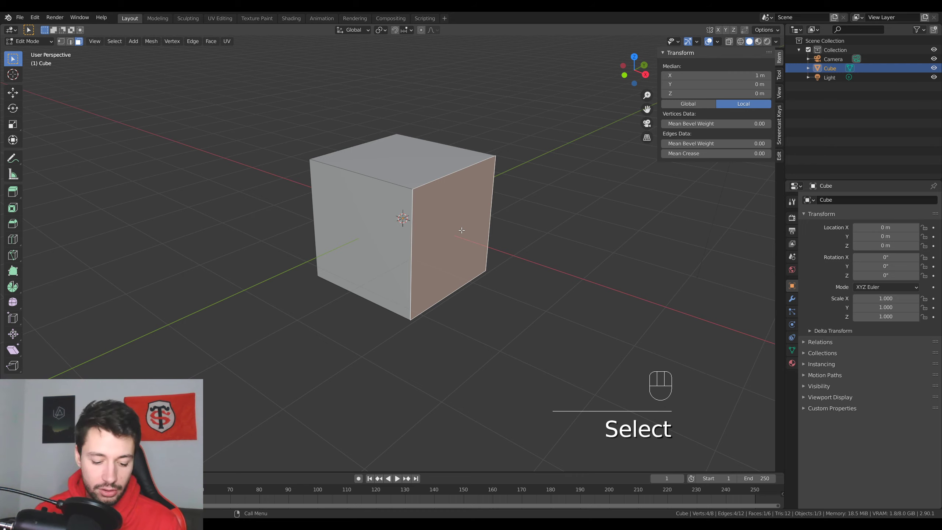
key(e)
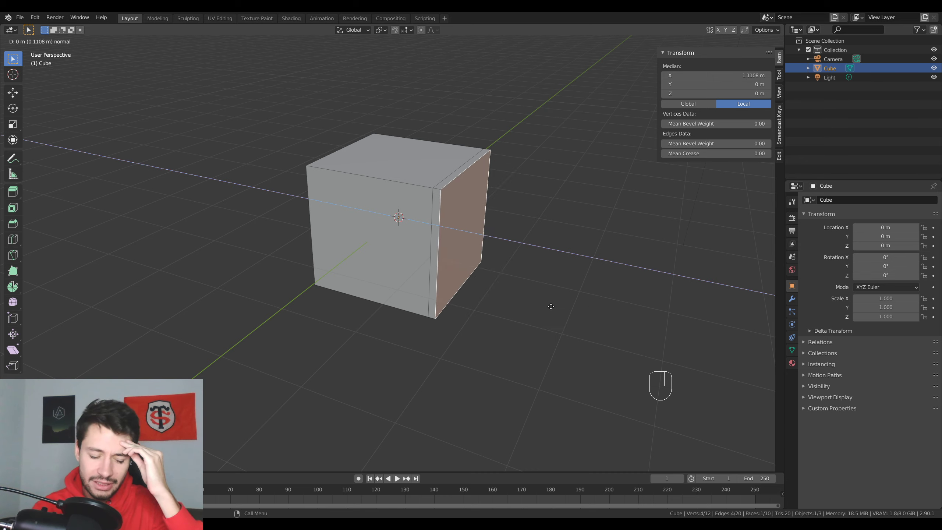
right_click(630, 349)
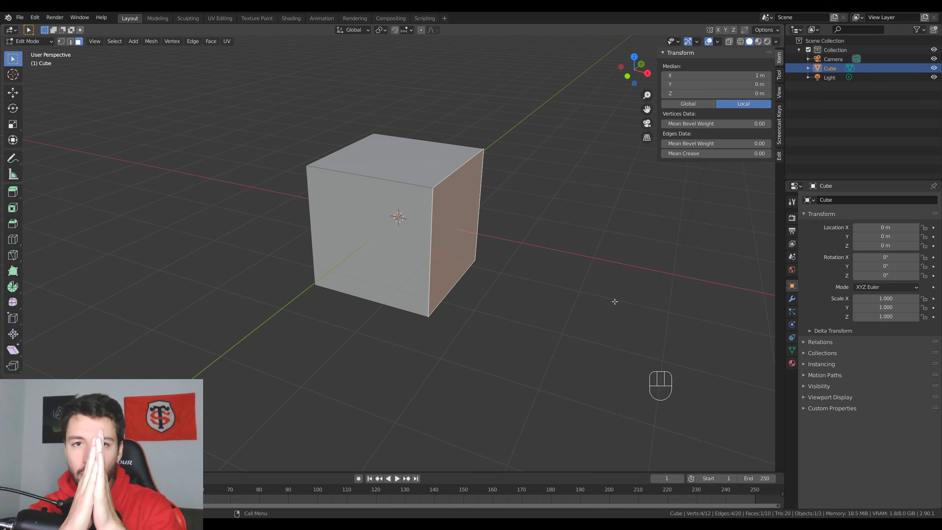
- Try scaling and moving the +X face to expose the overlapping geometry, cancelling both transforms
click(418, 198)
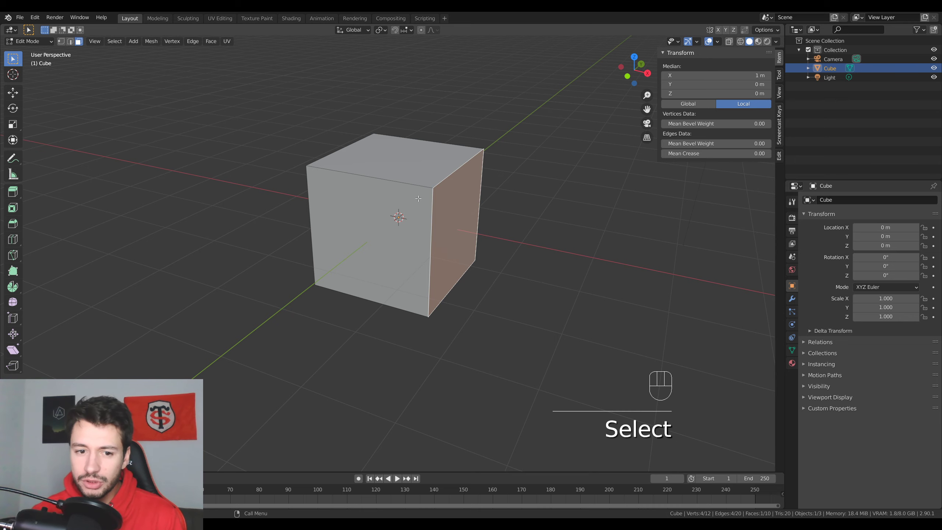
middle_drag(449, 258, 503, 309)
scroll(504, 309, up, 2)
key(s)
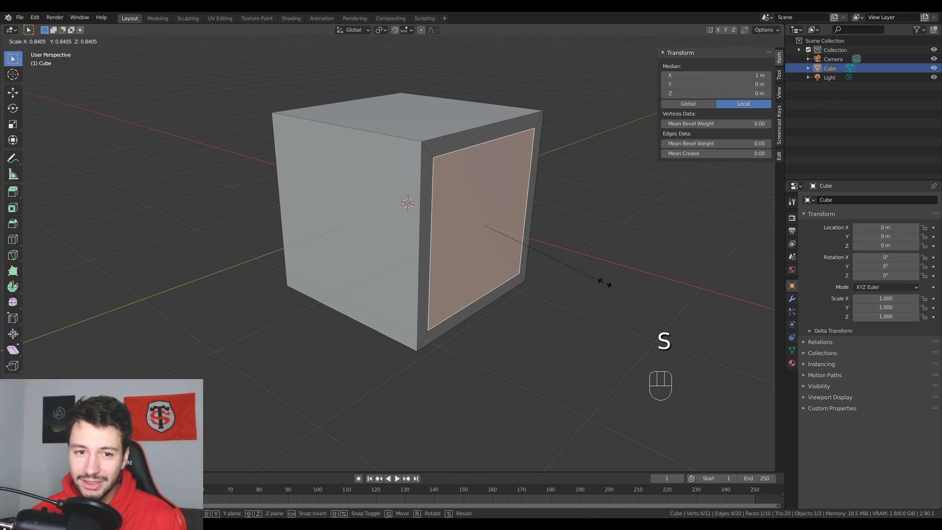
key(g)
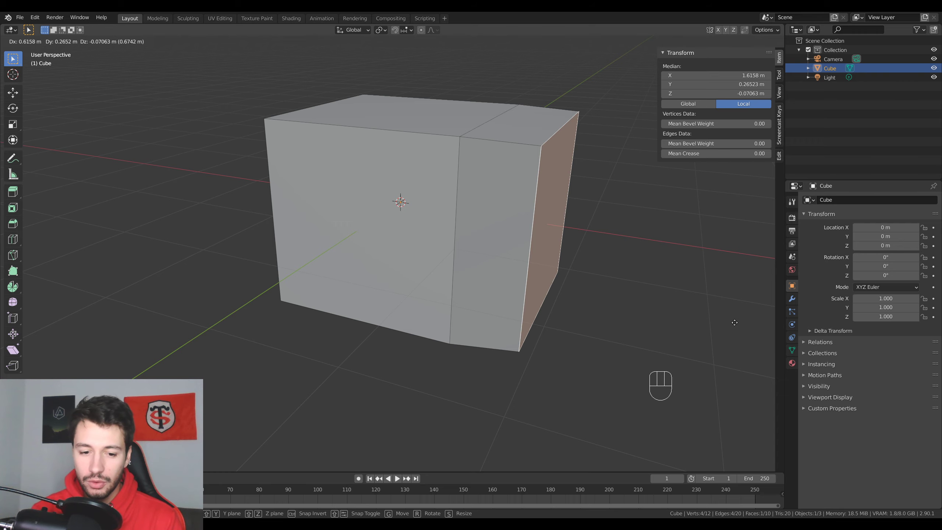
right_click(735, 322)
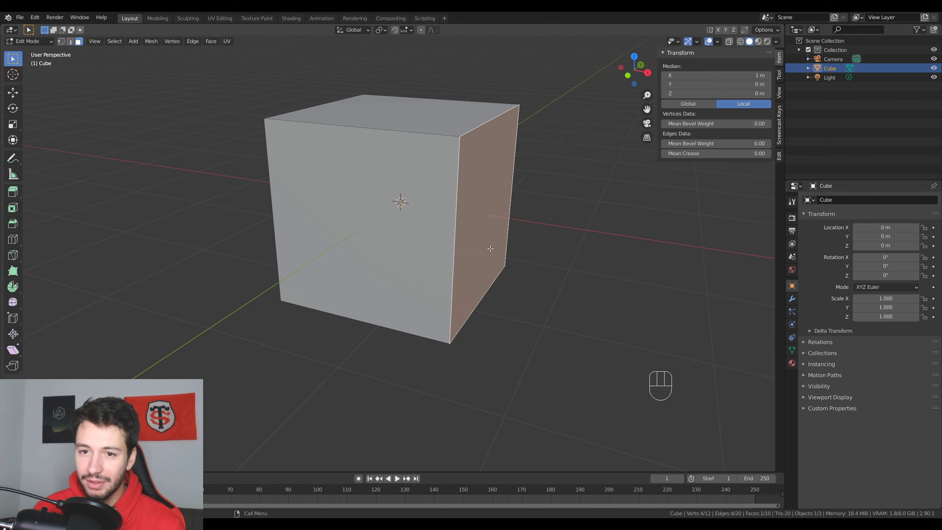
- Bevel the vertical edge beside the +X face in edge select mode to test the overlapping geometry, and undo the bevel
middle_drag(490, 249, 439, 227)
click(70, 41)
alt+click(469, 215)
key(ctrl+b)
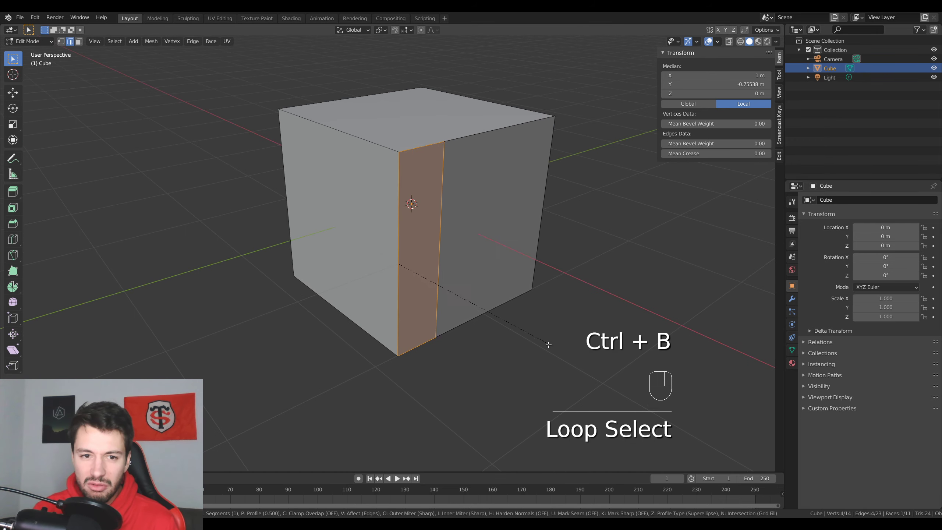
click(557, 345)
middle_drag(556, 345, 461, 269)
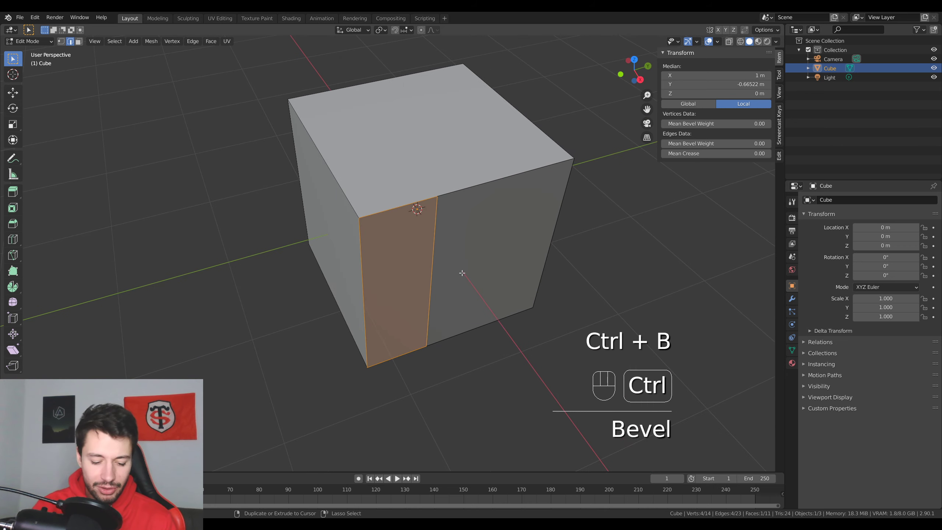
key(ctrl+z)
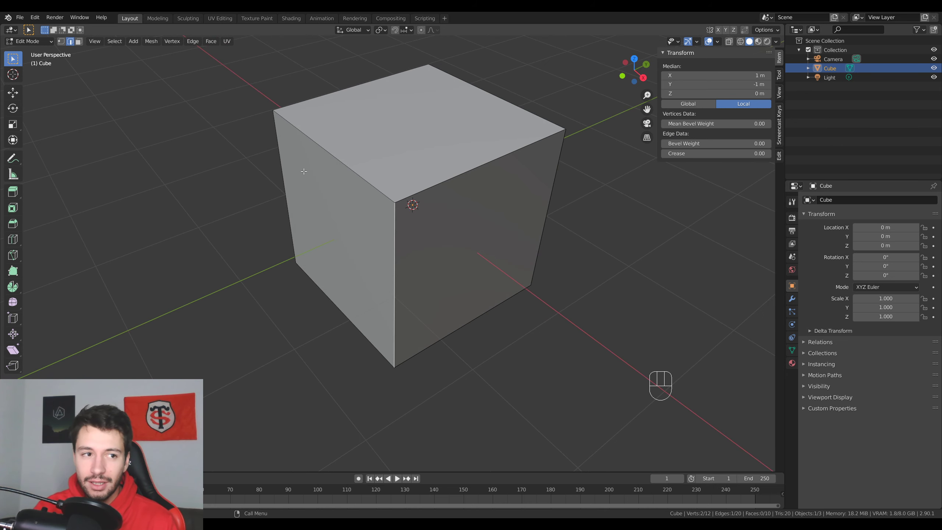
- Try moving the +X face and the top face in face select mode, cancelling each move
click(79, 42)
click(485, 227)
middle_drag(486, 228, 543, 312)
key(g)
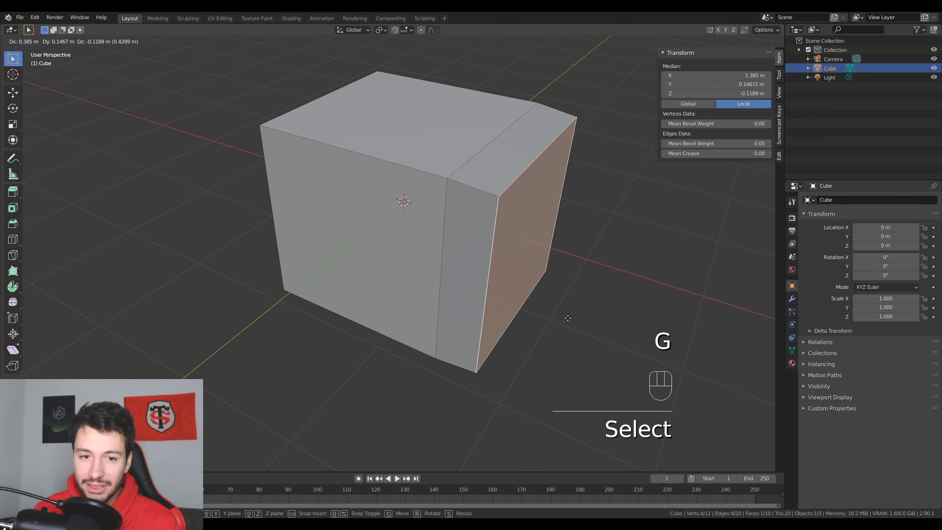
right_click(568, 318)
click(422, 159)
key(g)
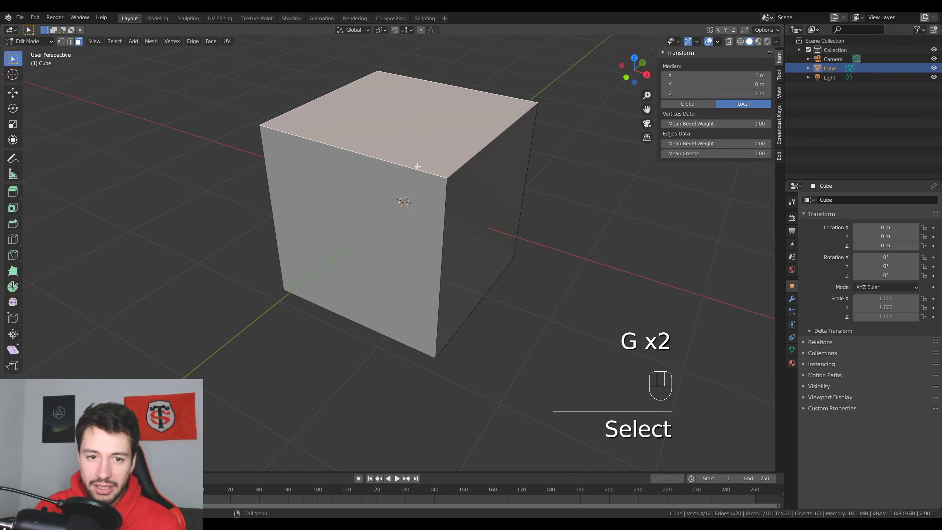
- Select the whole mesh and merge its duplicate vertices by distance
key(a)
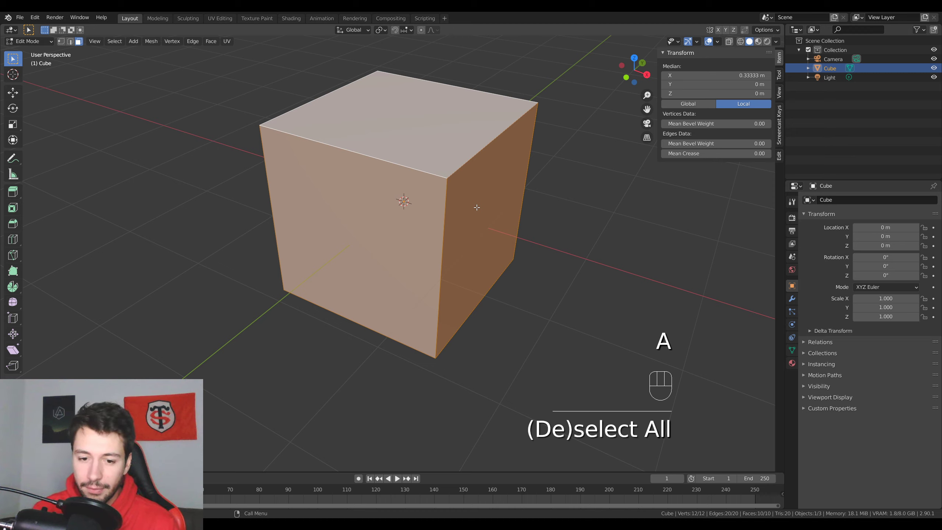
key(m)
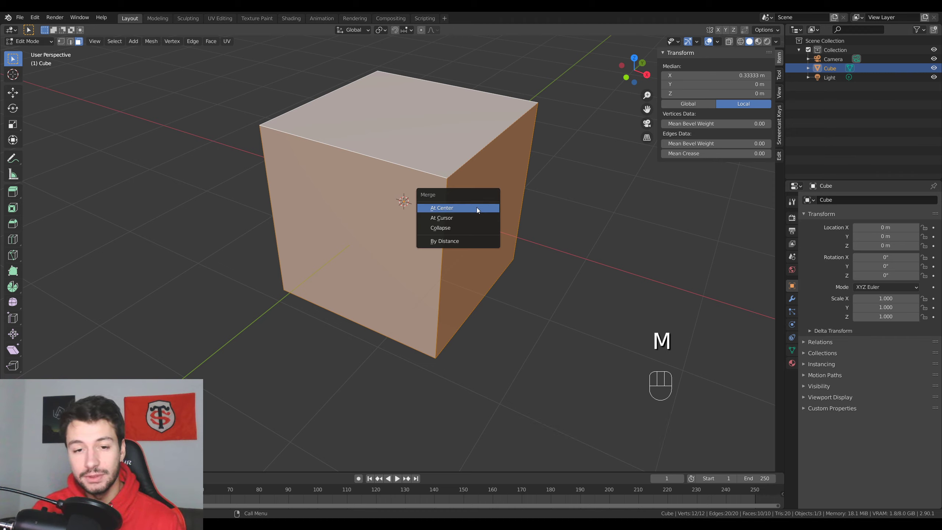
click(463, 242)
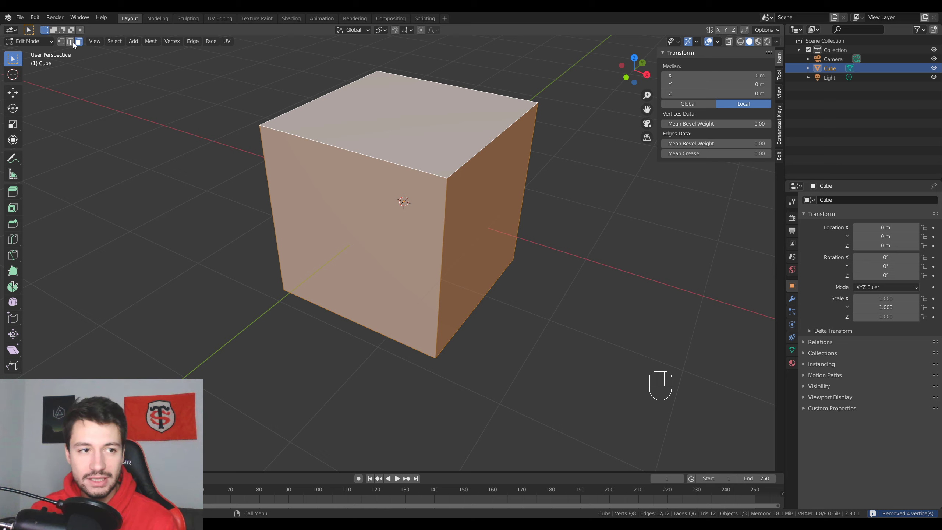
- Move the +X face to check the merged mesh, and cancel the move
click(452, 193)
key(g)
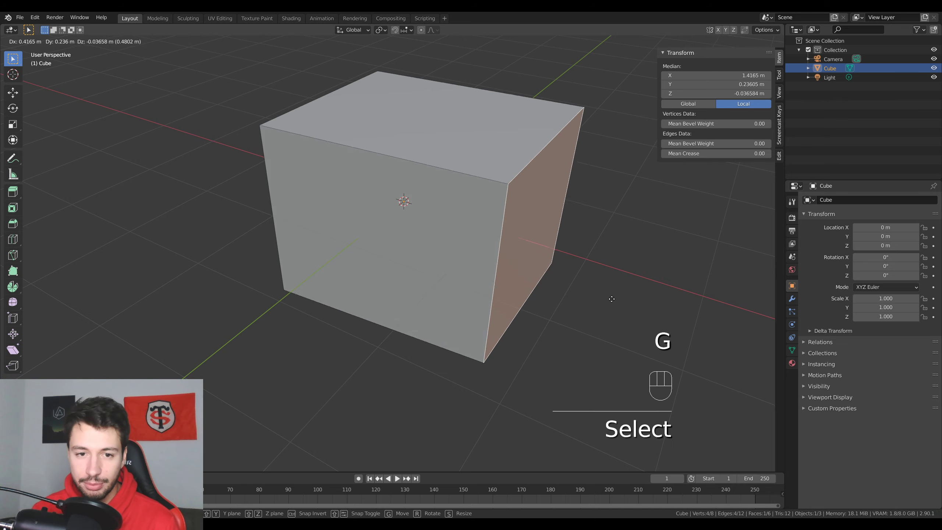
right_click(584, 254)
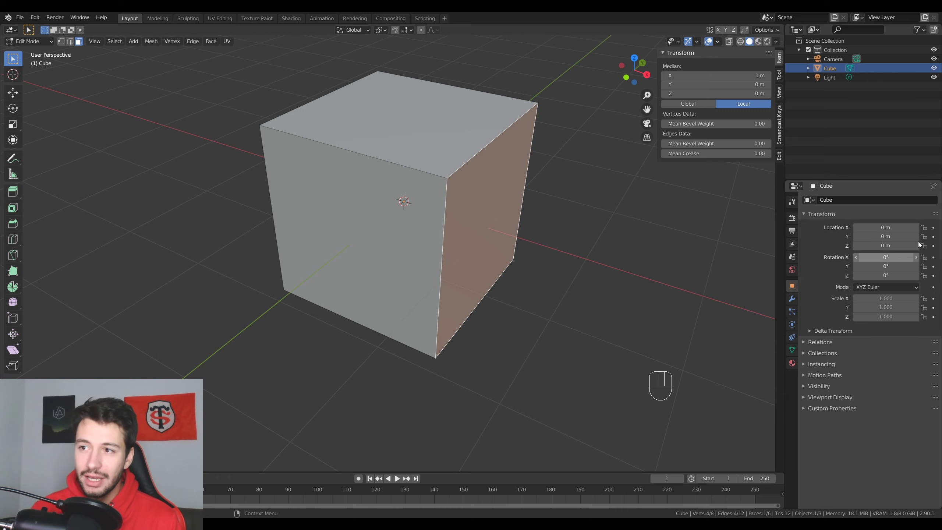
- Add a centred vertical loop cut that divides the cube into two halves along X
shift+middle_drag(596, 265, 551, 218)
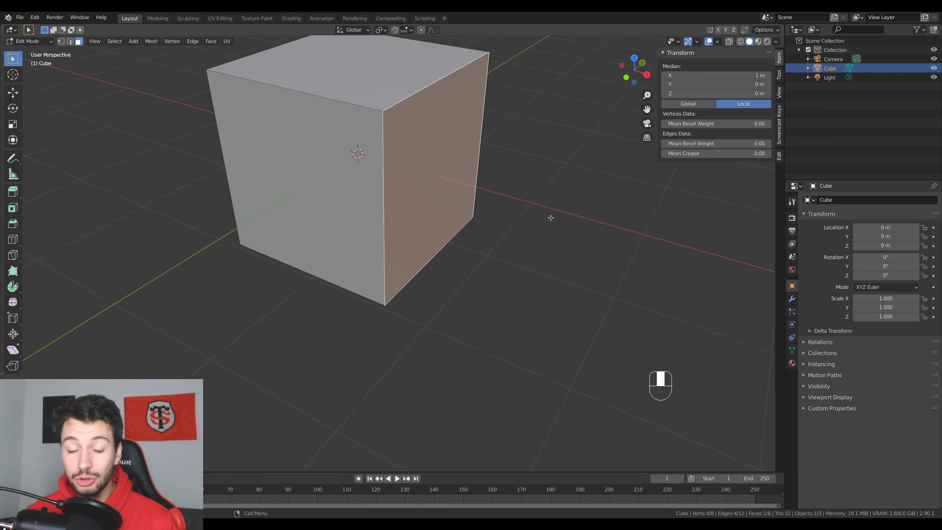
click(419, 70)
shift+middle_drag(459, 141, 487, 291)
key(ctrl+r)
click(371, 251)
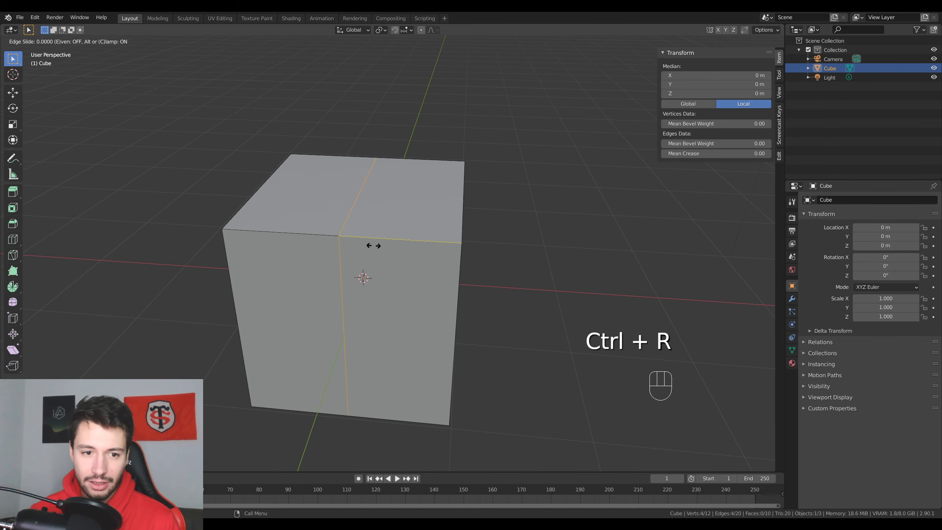
- Extrude the -X half of the top face upward by about 1.26 m
click(301, 182)
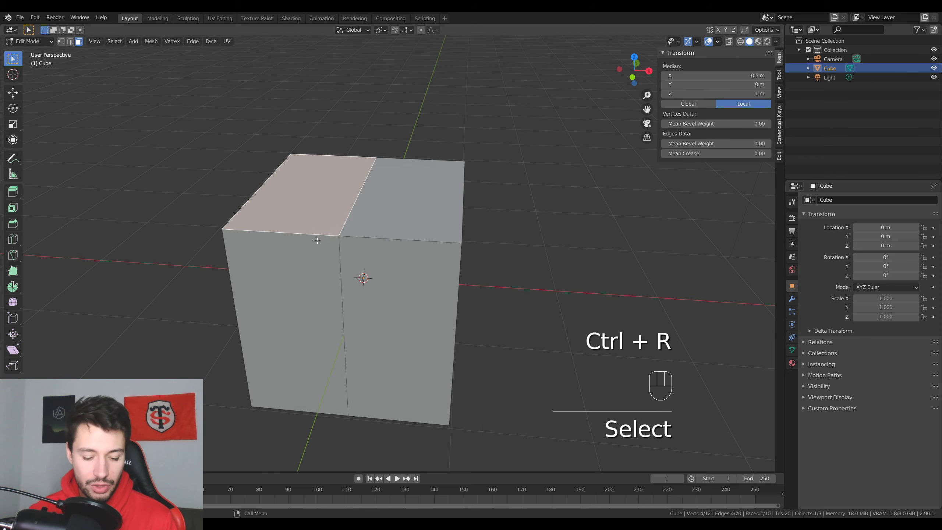
key(e)
click(344, 112)
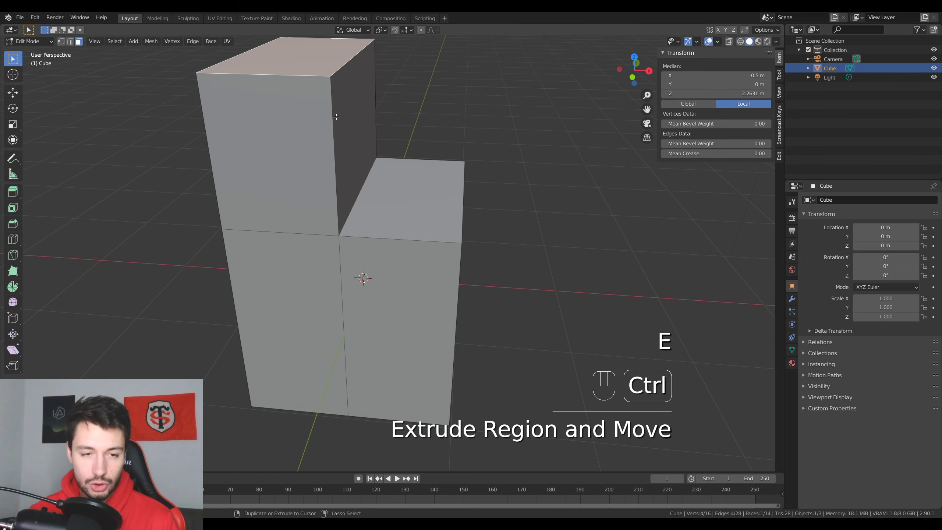
- Add a centred horizontal loop cut around the extruded block
key(ctrl+r)
click(347, 108)
right_click(347, 108)
- Extrude the upper +X side face of the tall block outward by about 0.67 m
click(79, 41)
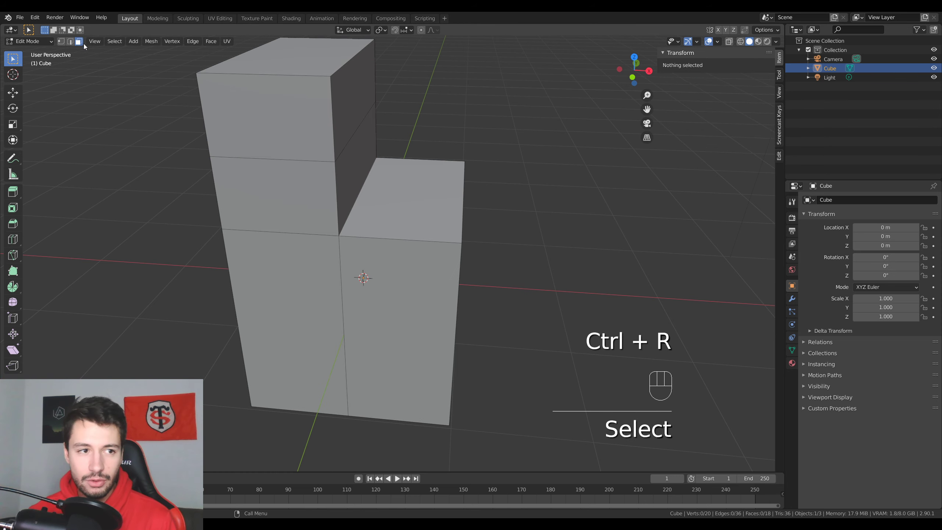
click(352, 108)
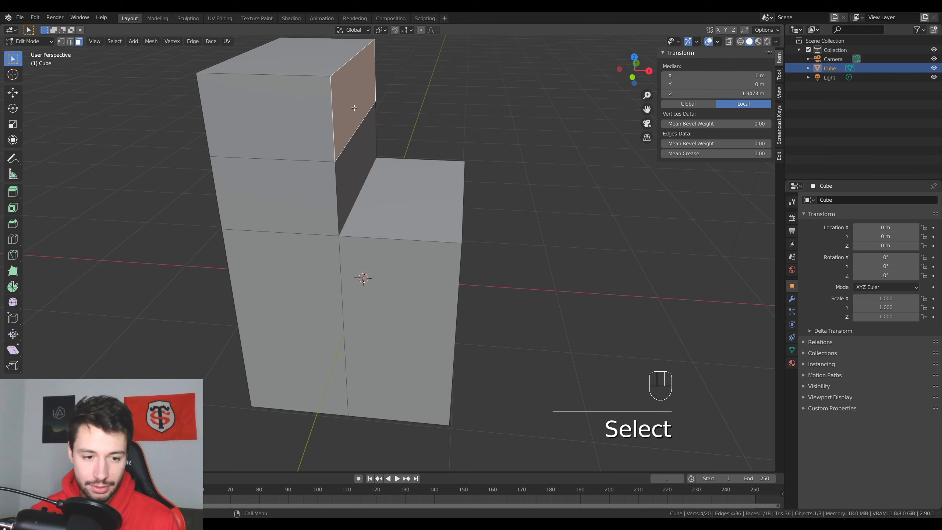
key(e)
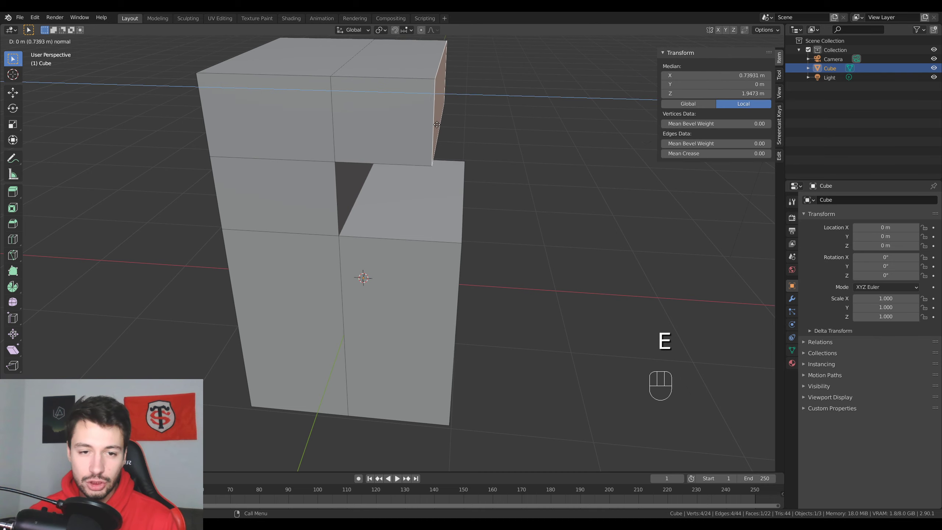
click(429, 126)
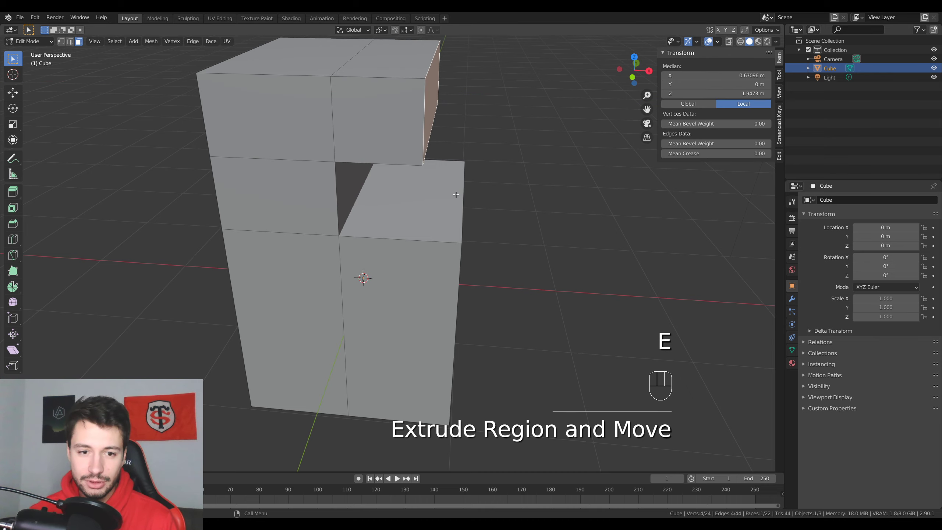
- Add a vertical loop cut through the +X half of the block at about X 0.57 m
key(ctrl+r)
click(407, 241)
right_click(407, 240)
- Extrude the outermost strip of the low +X top face upward by about 0.63 m to meet the overhang
click(78, 42)
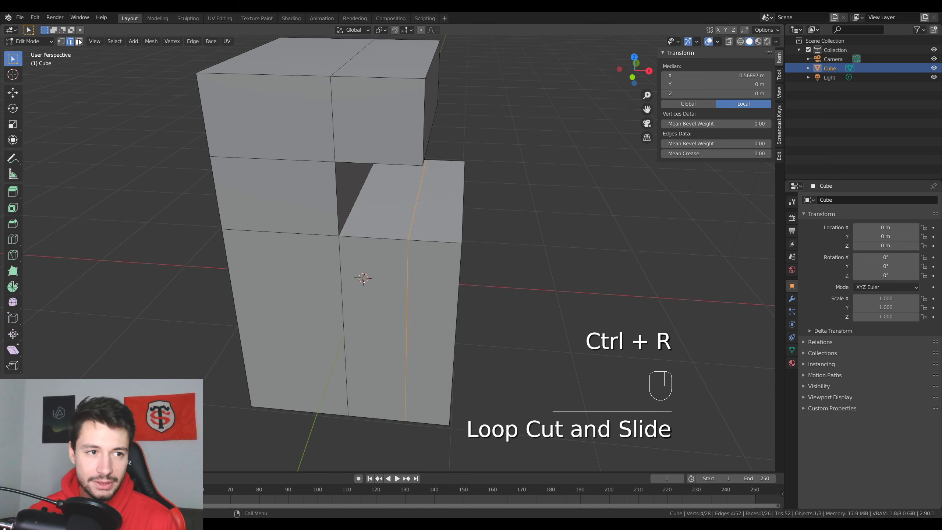
click(437, 200)
middle_drag(437, 201, 477, 278)
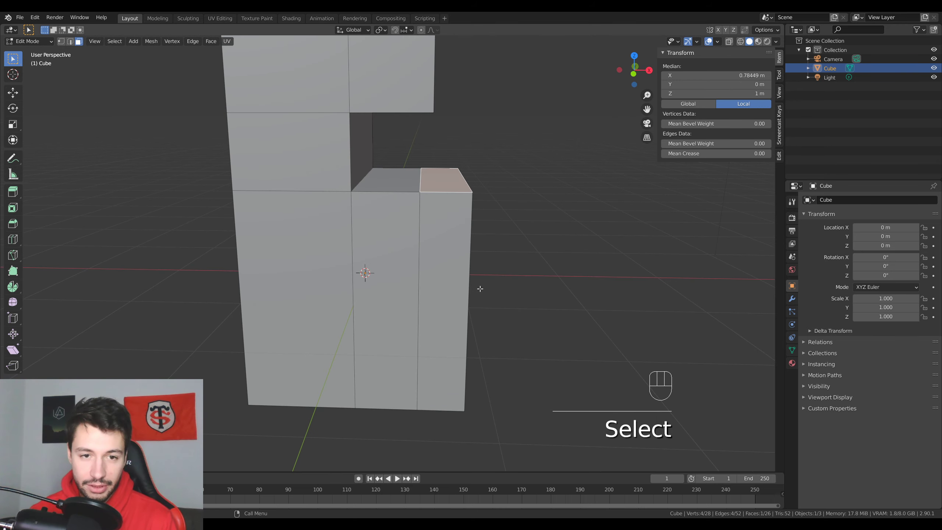
key(e)
click(479, 213)
- Move the overhang's lower outer edge to check whether it is attached to the pillar, and cancel the move
scroll(480, 212, up, 4)
shift+middle_drag(475, 218, 460, 297)
mouse_move(460, 297)
middle_down()
mouse_move(433, 300)
mouse_move(474, 240)
mouse_move(467, 302)
middle_up()
middle_drag(468, 303, 268, 261)
key(Tab)
scroll(422, 312, down, 3)
key(Tab)
scroll(268, 261, up, 5)
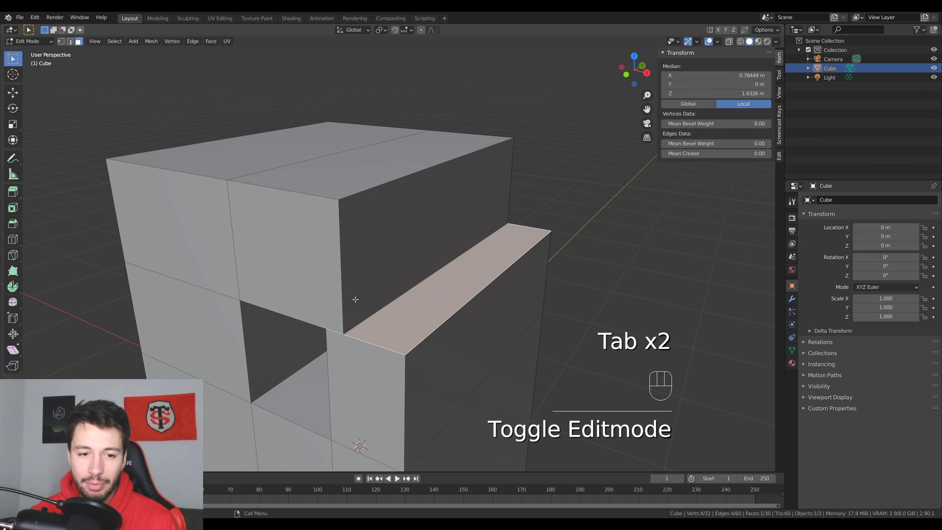
click(70, 41)
click(369, 358)
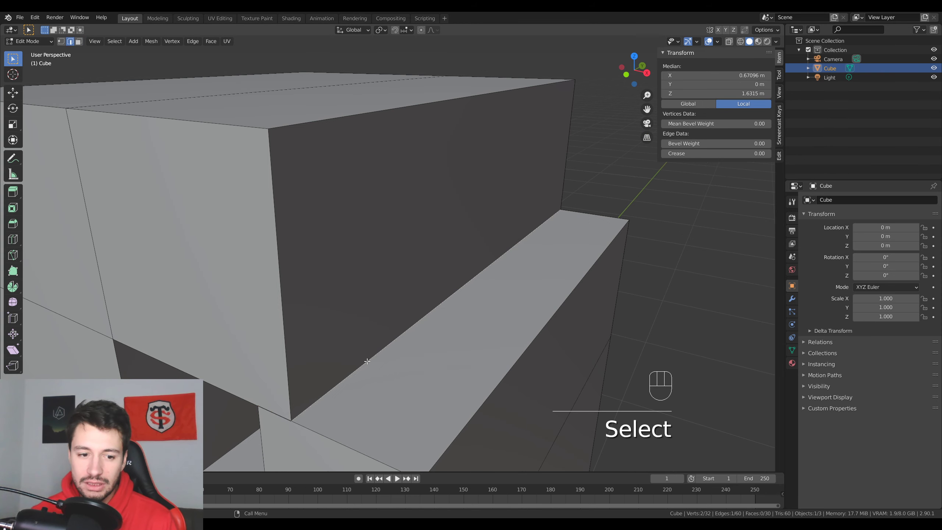
key(g)
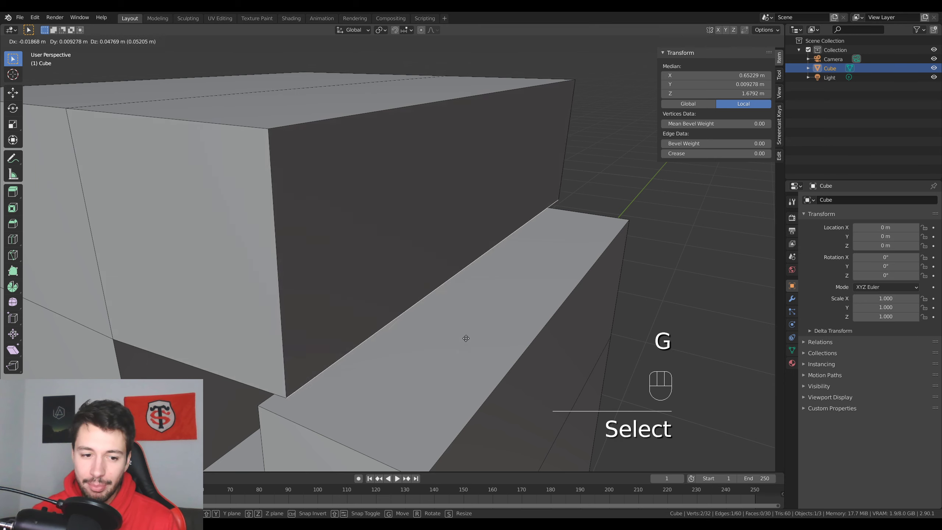
right_click(390, 348)
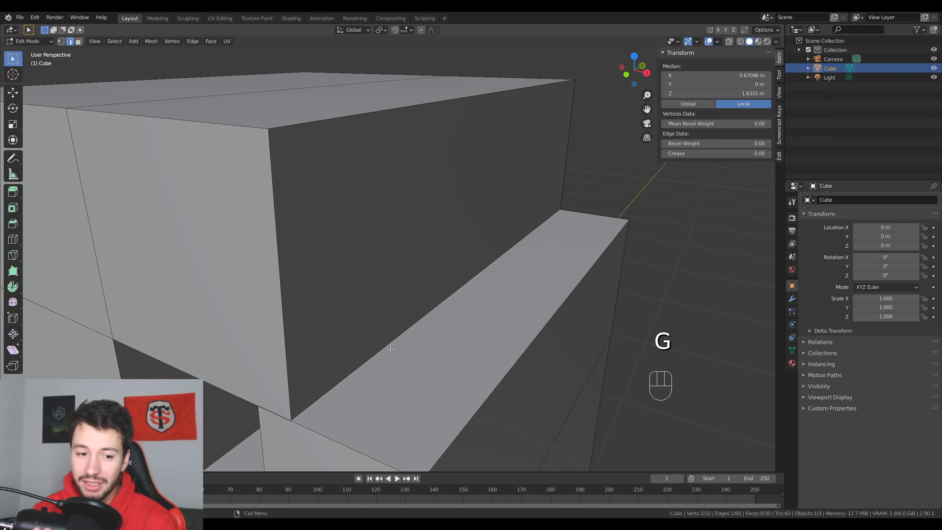
- Try to slide the overhang's lower edge along the X axis towards the pillar's inner edge, and cancel
middle_drag(391, 349, 426, 367)
scroll(448, 378, down, 5)
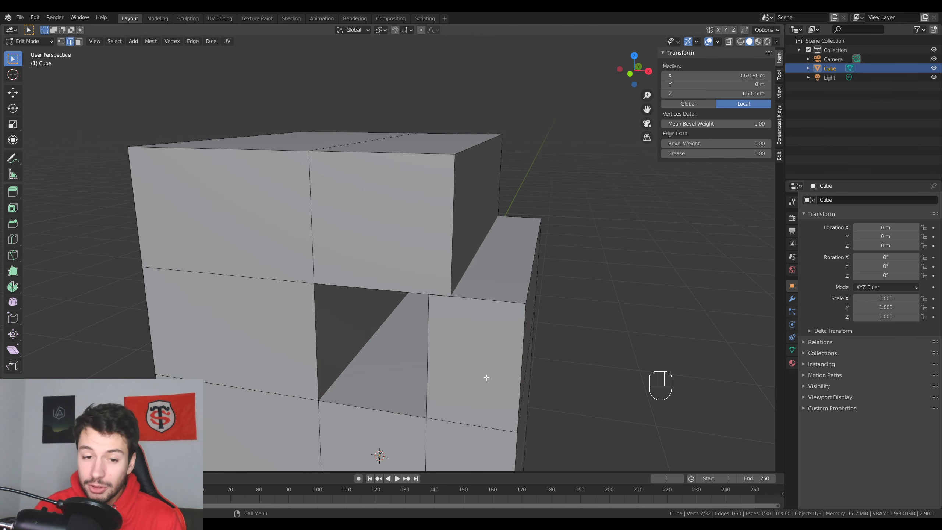
key(g)
key(x)
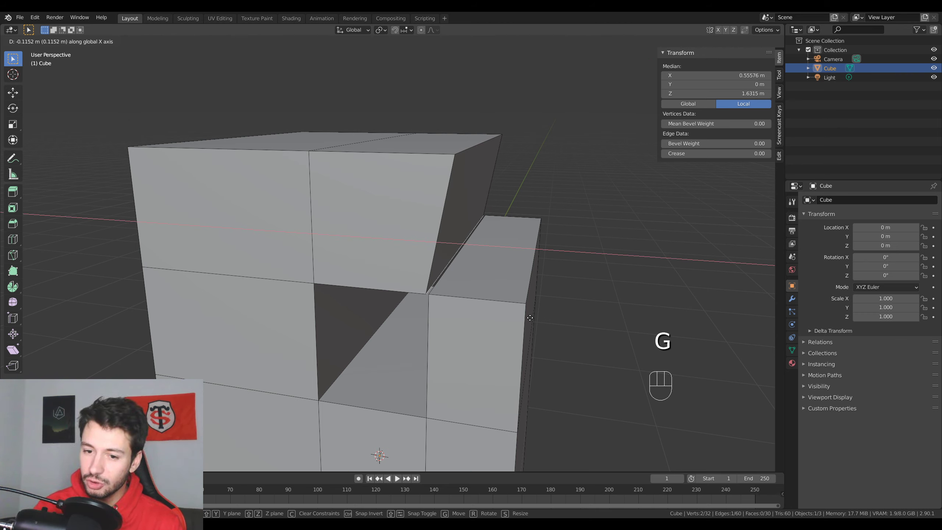
right_click(530, 318)
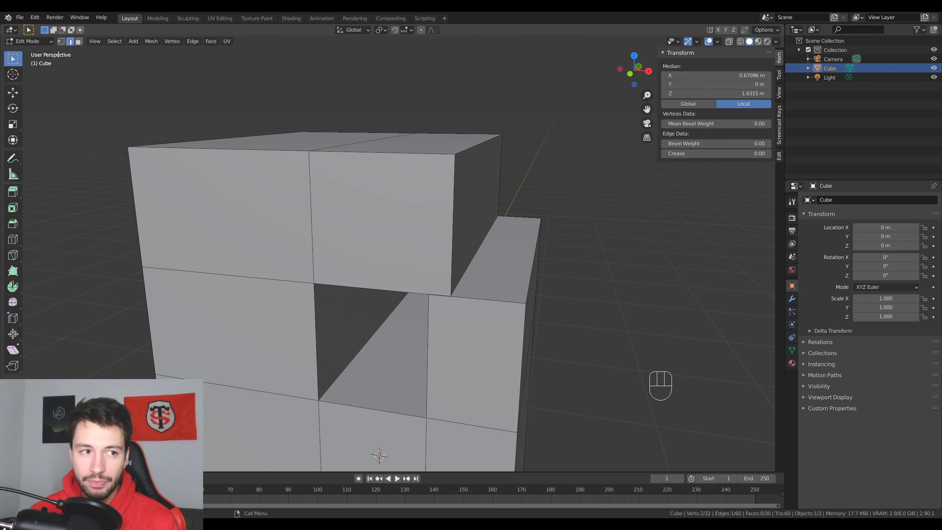
- Duplicate the block in Object Mode and place the copy about 3.01 m away along -X
key(Tab)
scroll(517, 304, down, 4)
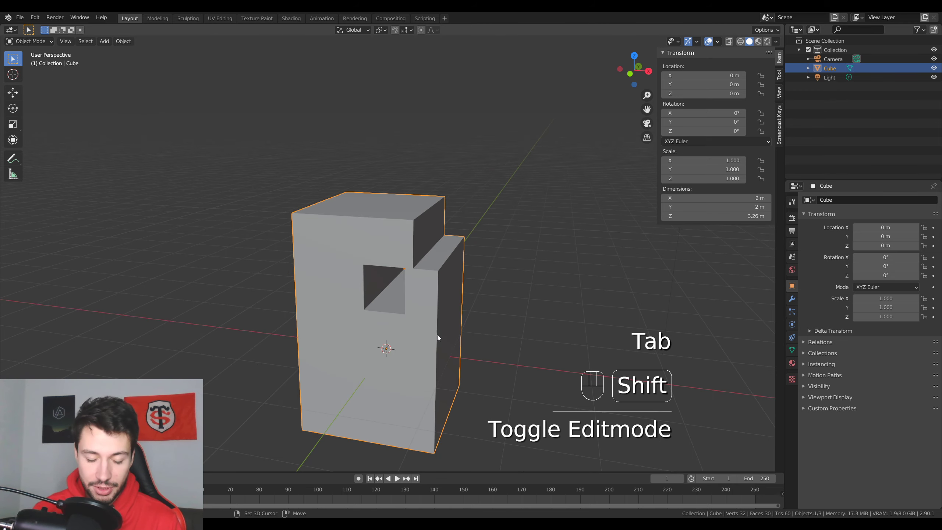
key(shift+d)
key(x)
click(295, 318)
- On the original block, merge the pillar's front inner top vertex into the overhang's lower corner vertex using At Last
click(449, 282)
scroll(411, 295, up, 6)
key(Tab)
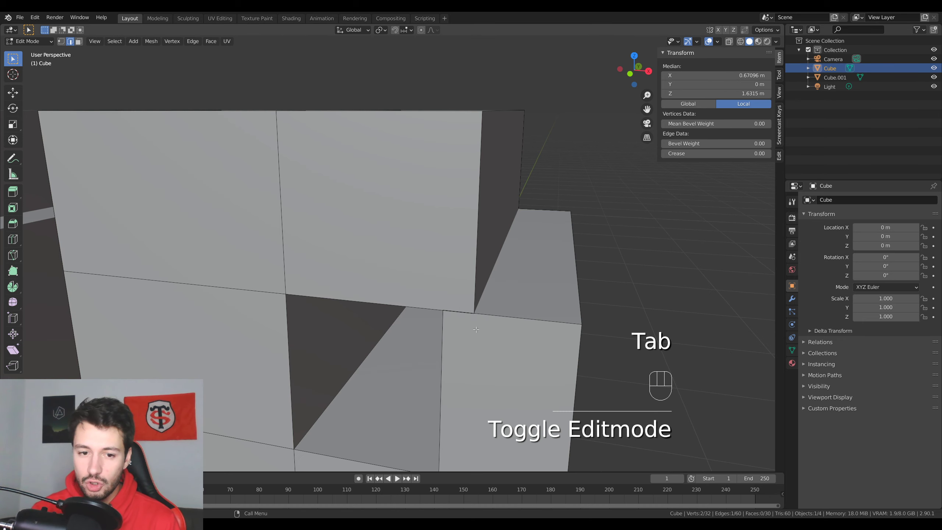
click(61, 41)
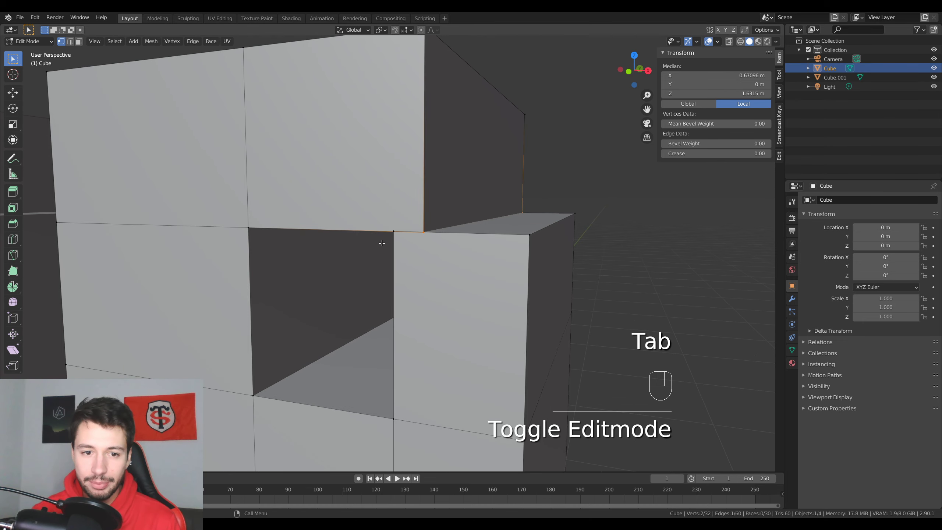
shift+click(395, 231)
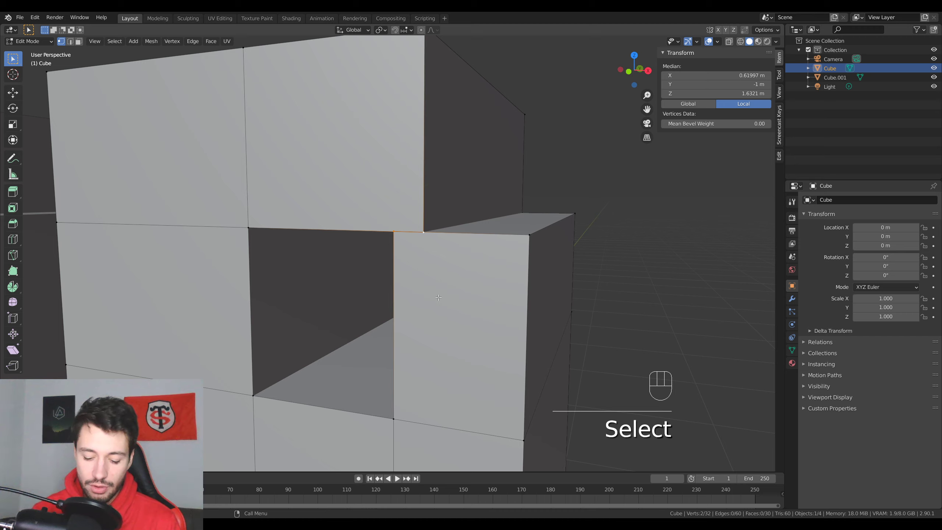
key(m)
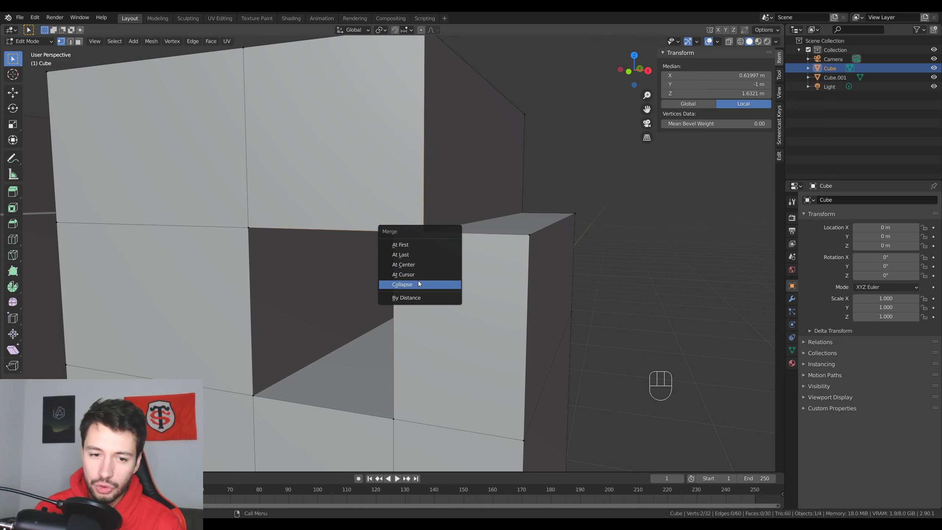
click(422, 255)
- Merge the matching pair of vertices on the back of the block with At Last, ending at the overhang's corner
middle_drag(413, 235, 326, 270)
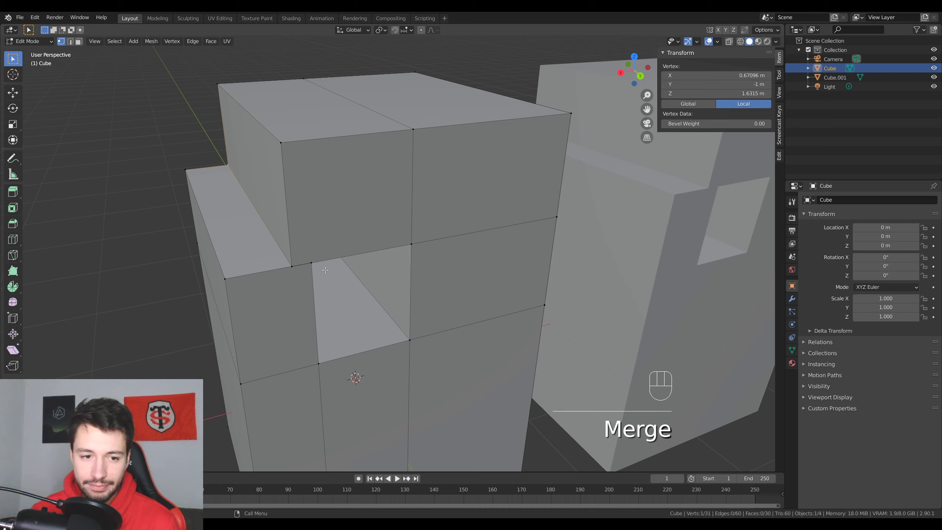
shift+click(296, 269)
key(m)
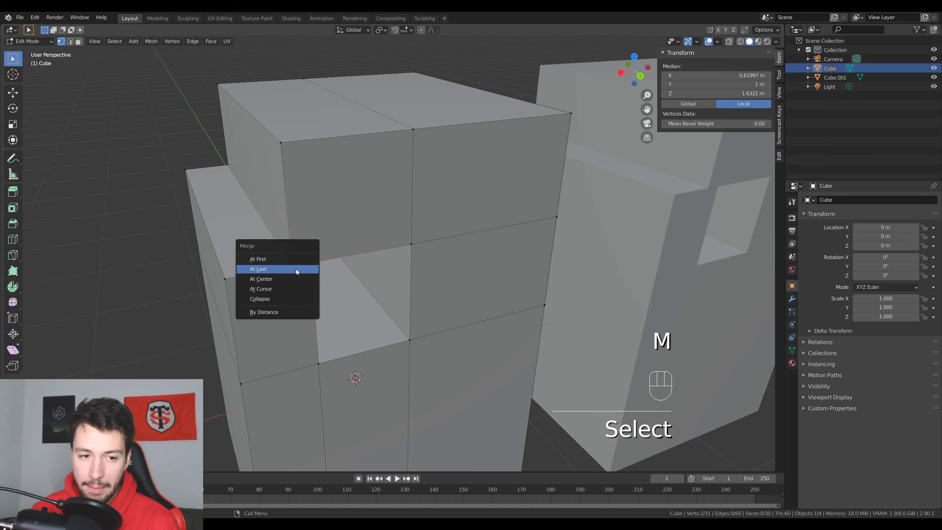
click(296, 269)
- Move the merged front vertex to check that overhang and pillar are joined, and cancel the move
middle_drag(296, 268, 451, 261)
click(484, 272)
scroll(484, 273, down, 3)
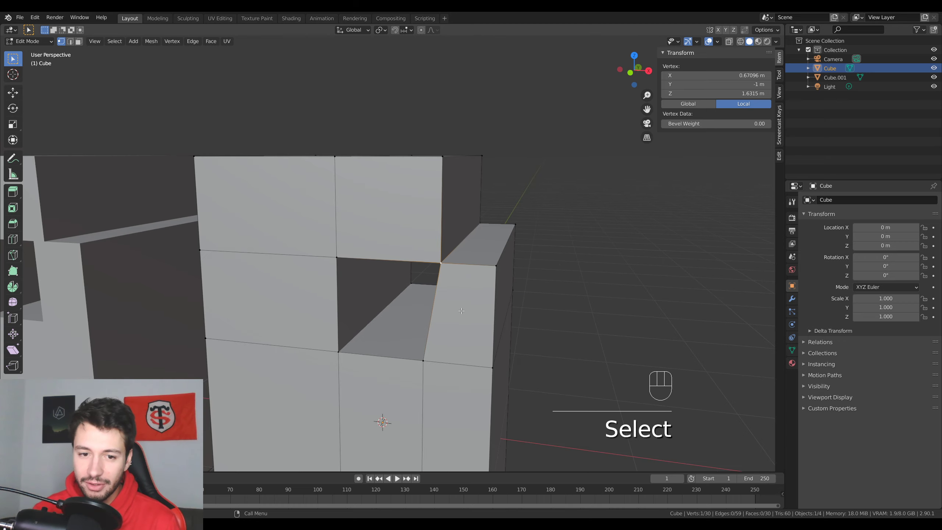
scroll(502, 304, up, 5)
key(g)
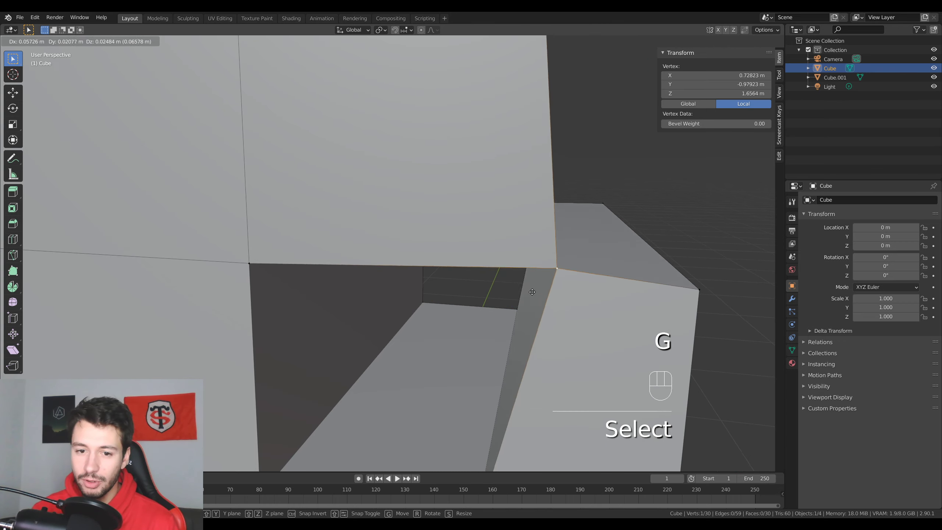
right_click(482, 336)
- Try to bevel the merged edge between the overhang and the pillar, and cancel
click(483, 336)
key(2)
middle_drag(482, 335, 374, 266)
click(374, 265)
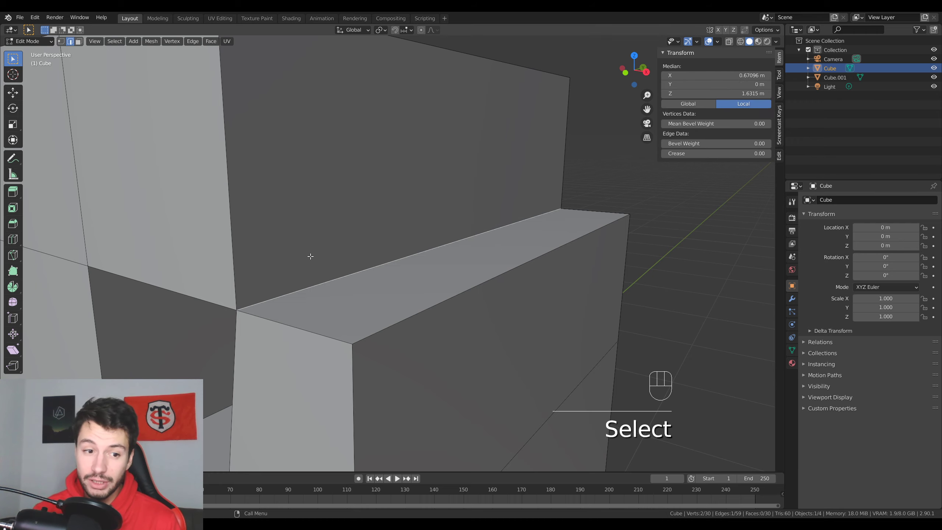
key(ctrl+b)
right_click(538, 336)
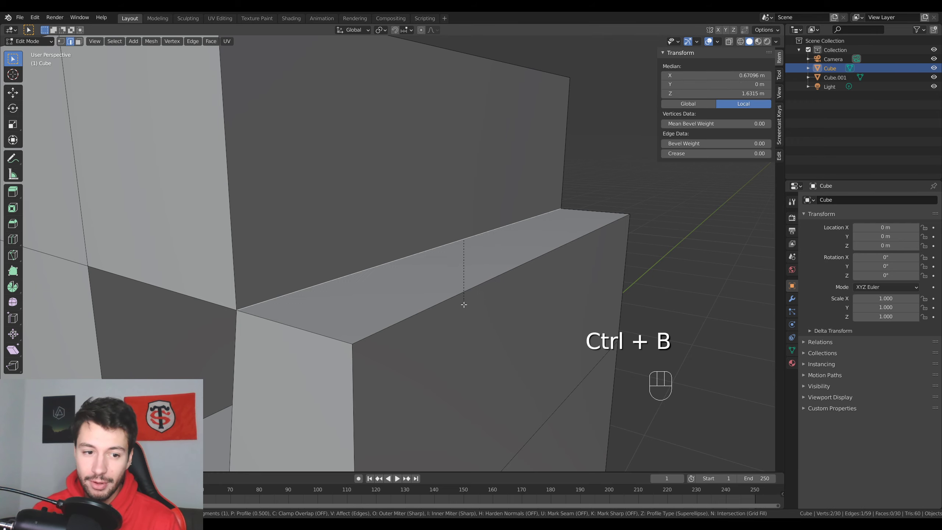
- Add a horizontal loop cut around the pillar below the merged edge, at about Z 1.50 m
middle_drag(463, 301, 486, 312)
key(g)
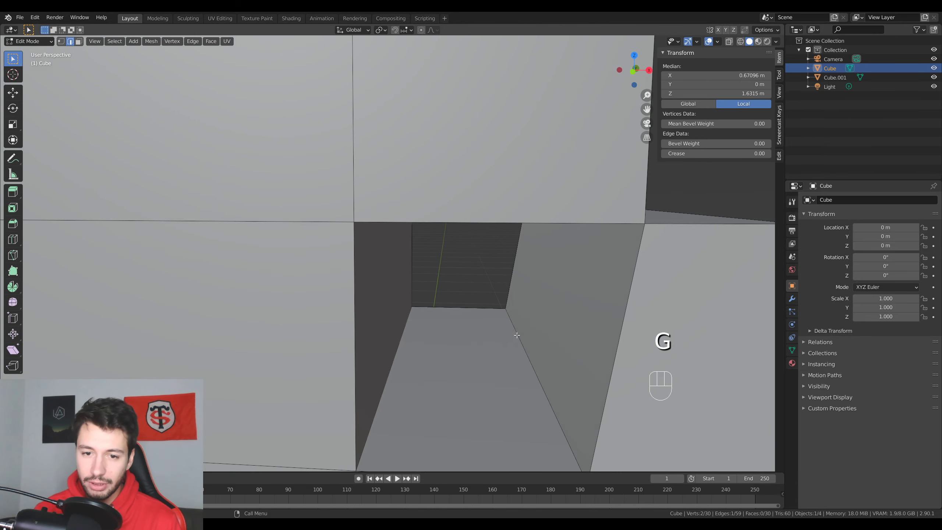
ctrl+click(626, 307)
key(ctrl+r)
click(642, 231)
right_click(374, 316)
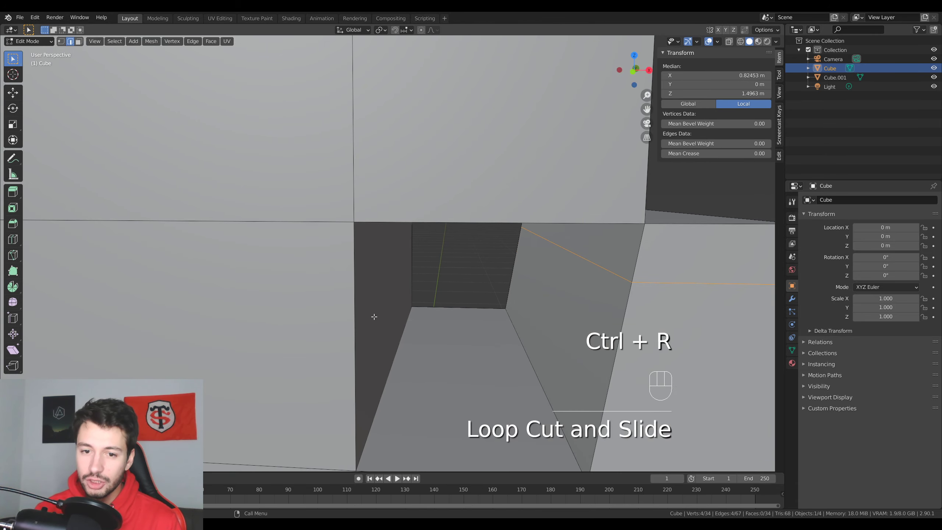
- Test-move the unmerged lower overhang edge on the duplicated block, and return to Object Mode
scroll(255, 305, down, 8)
key(Tab)
click(231, 285)
key(Tab)
shift+middle_drag(163, 275, 452, 274)
scroll(452, 274, up, 6)
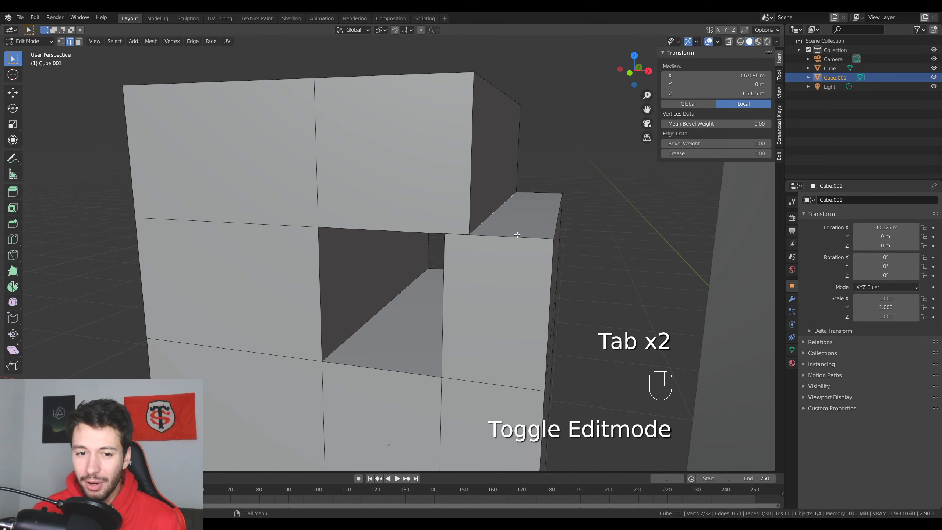
key(g)
click(475, 229)
scroll(368, 264, down, 8)
key(Tab)
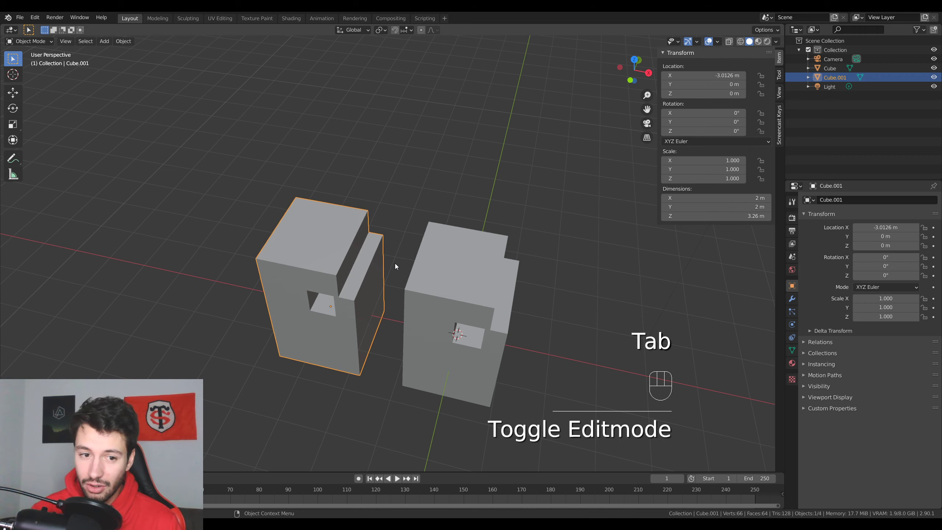
- Delete the duplicated block and the original block from the scene
key(Delete)
click(465, 292)
key(Delete)
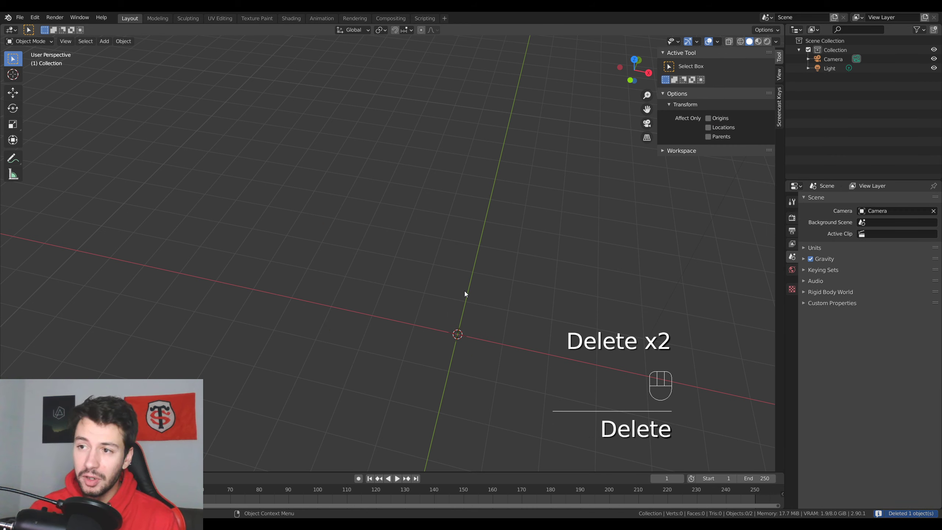
- Add a new mesh cube at the world origin
key(shift+a)
key(shift+a)
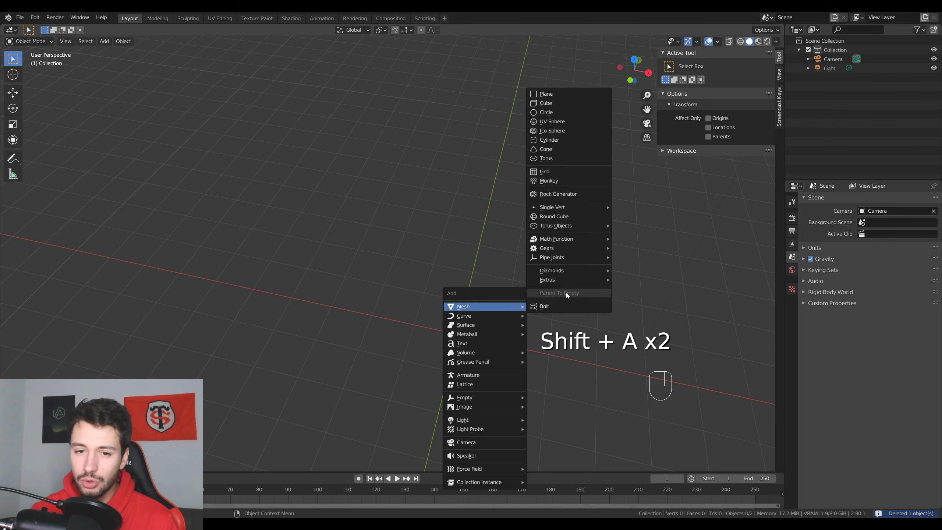
click(561, 102)
shift+middle_drag(571, 365, 509, 255)
scroll(510, 255, up, 4)
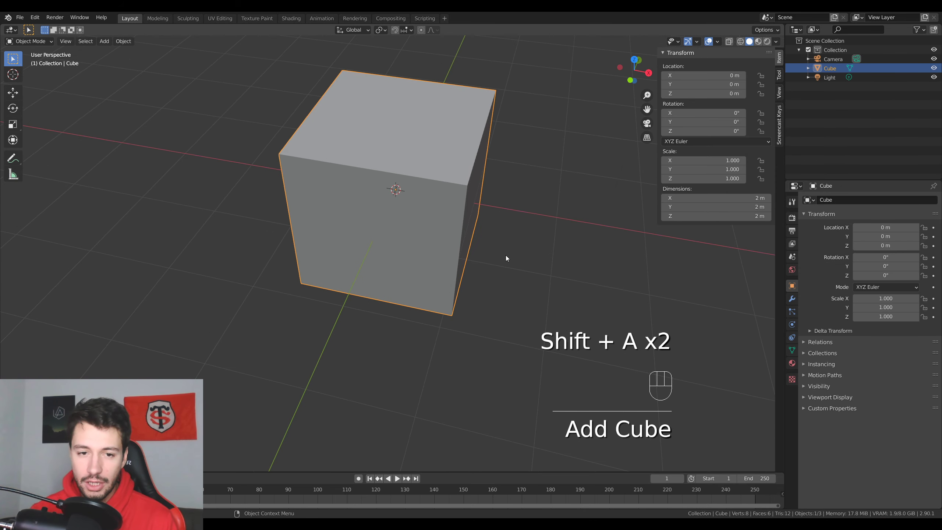
- Add six evenly spaced horizontal loop cuts around the cube
key(Tab)
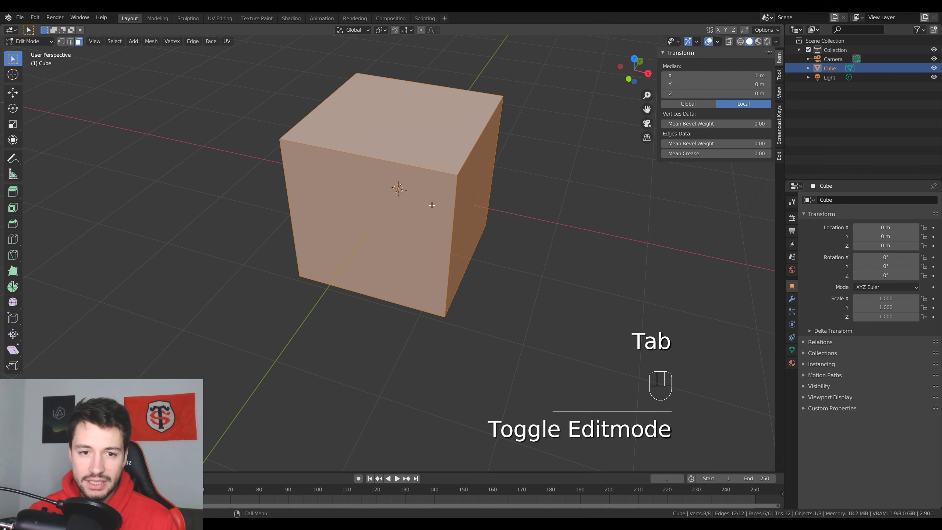
key(ctrl+r)
scroll(432, 205, up, 5)
click(432, 205)
right_click(432, 205)
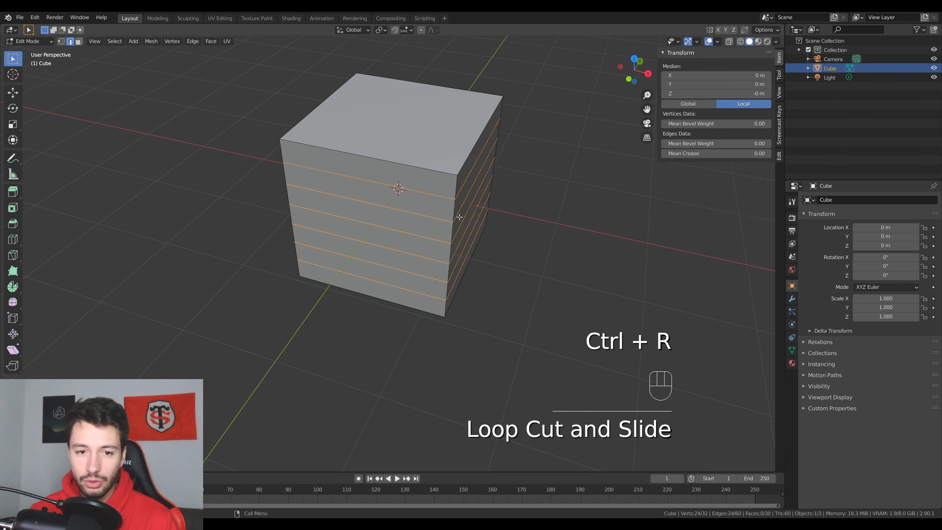
- Extrude three alternating strips on the cube's +X side, starting from the top one, outward by about 1.17 m
click(78, 41)
middle_drag(393, 185, 425, 143)
click(426, 144)
shift+click(414, 196)
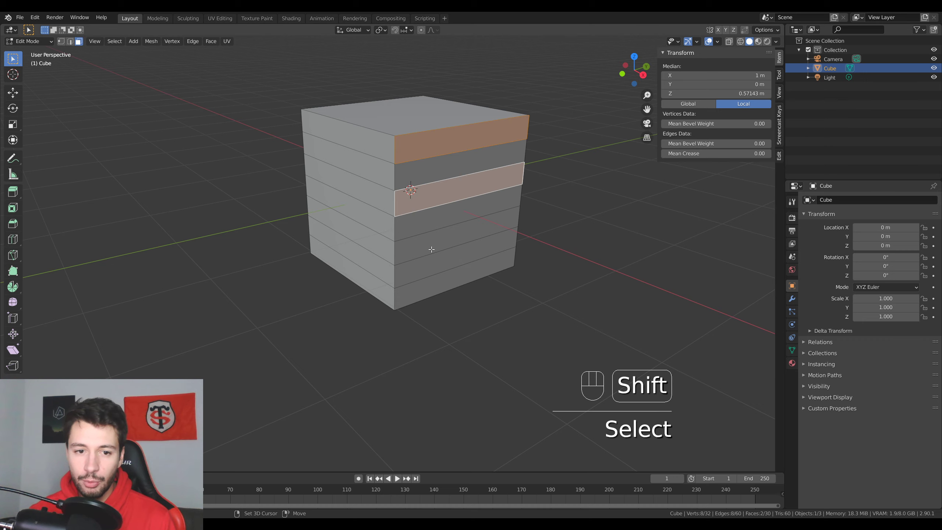
shift+click(432, 250)
key(e)
click(575, 326)
- Scale the three extruded end faces down together along the Z axis
key(s)
key(z)
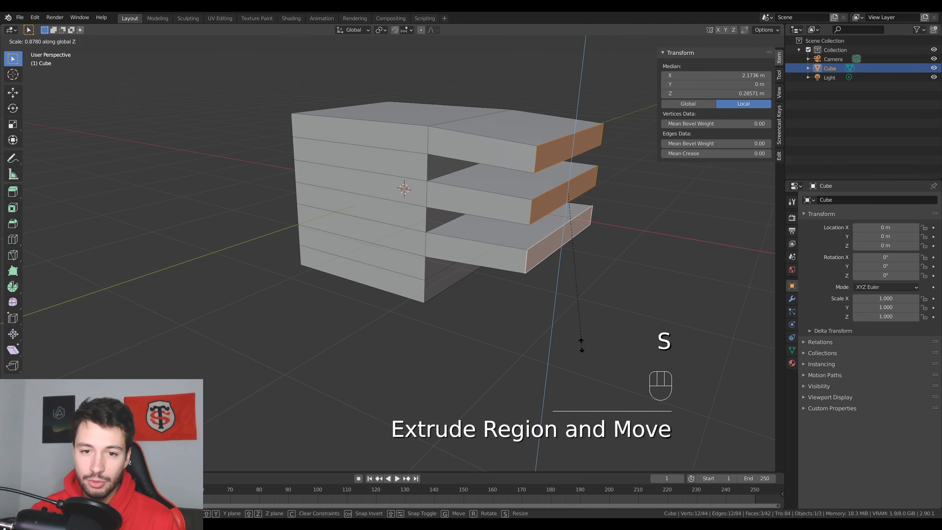
click(570, 278)
shift+middle_drag(614, 262, 481, 262)
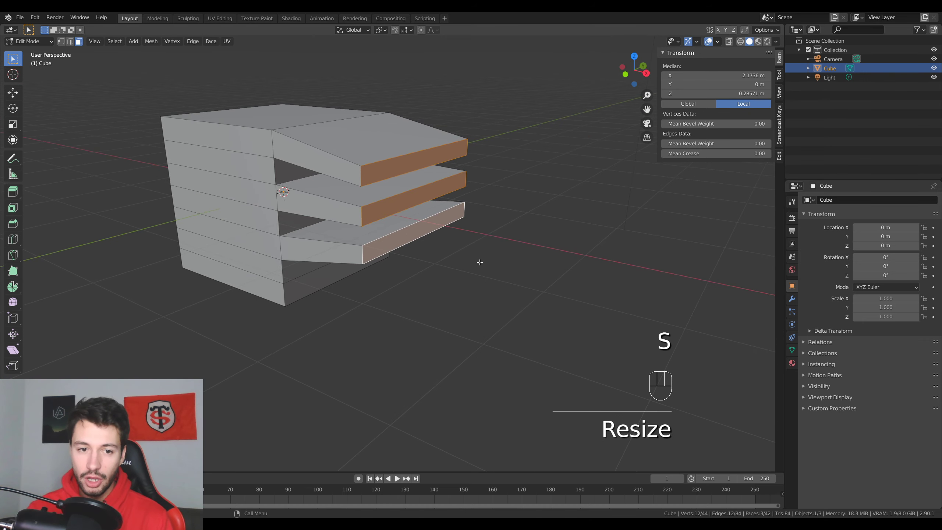
- Add a UV sphere inside the cube's mesh and move it about 3.08 m along X, beside the extruded strips
key(shift+a)
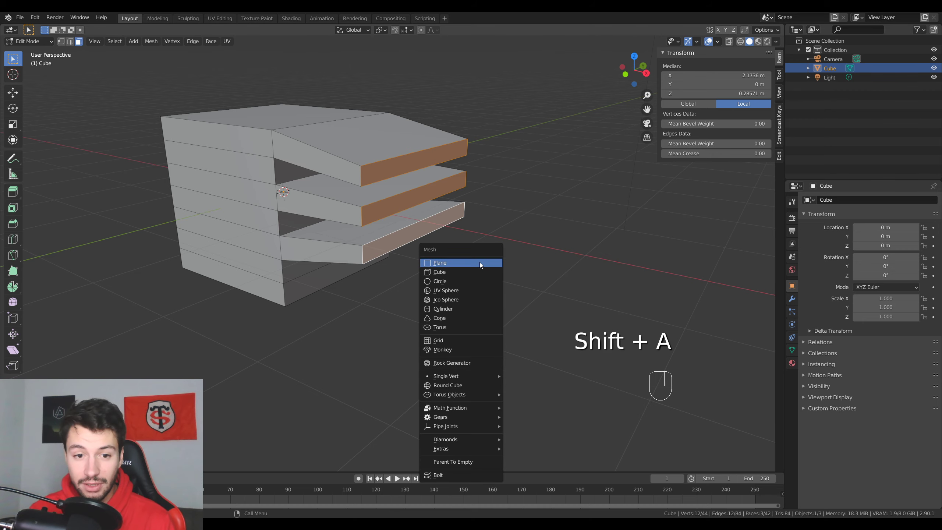
click(471, 290)
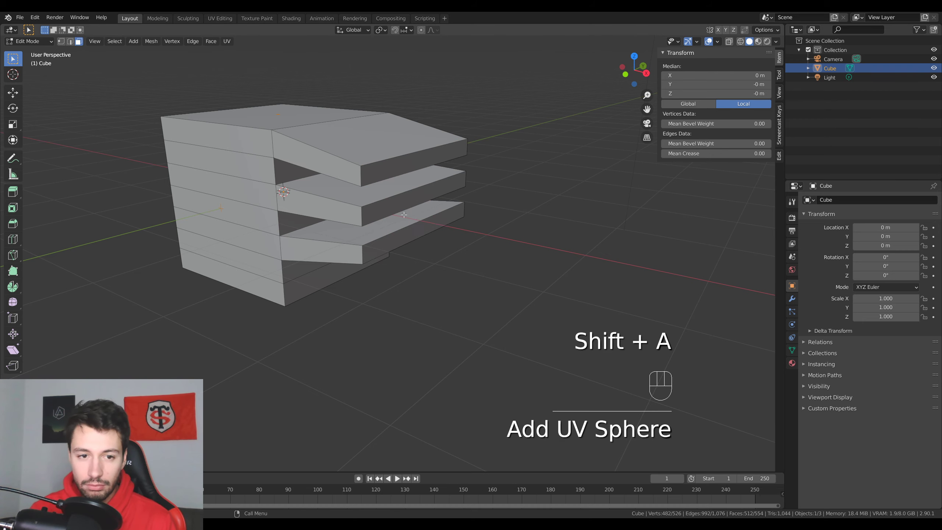
scroll(322, 308, down, 3)
scroll(334, 304, up, 1)
scroll(341, 293, up, 4)
middle_drag(340, 293, 366, 281)
key(g)
key(x)
click(439, 177)
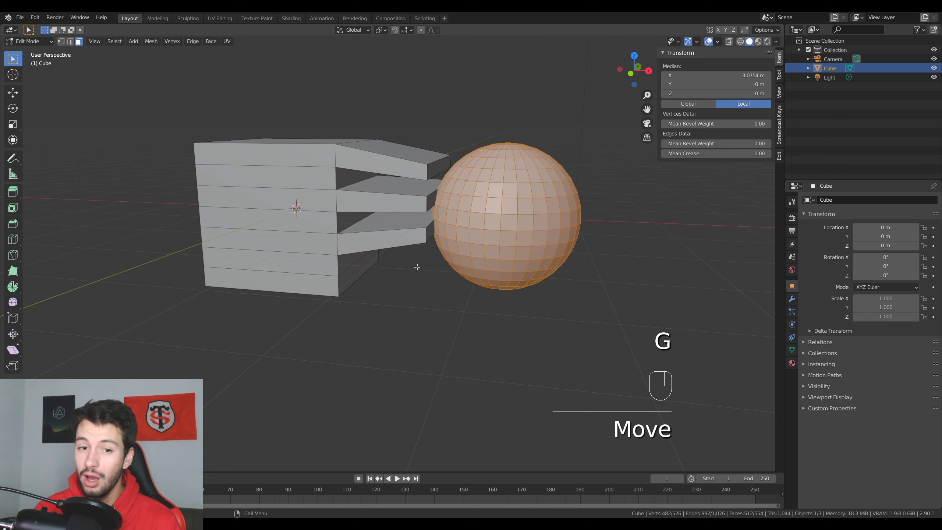
- Try moving the combined cube and sphere freely in Object Mode, and return to Edit Mode
key(Tab)
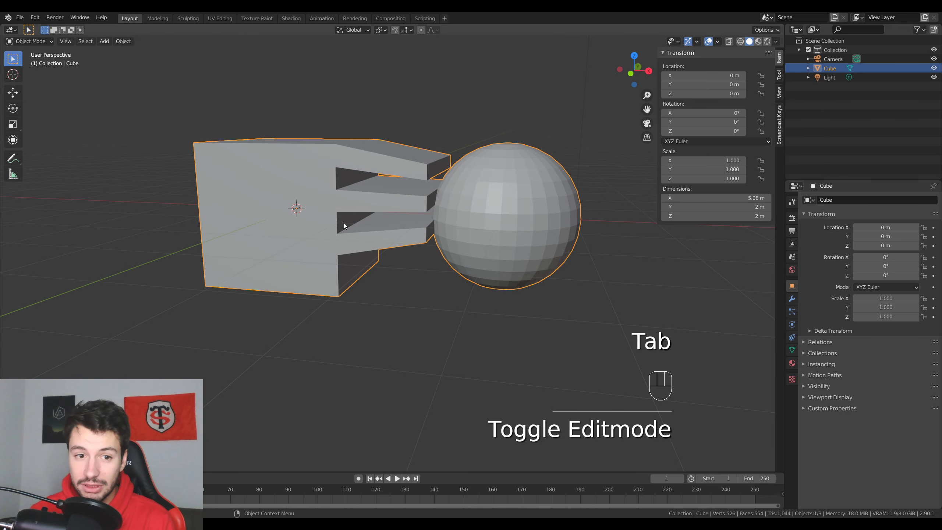
key(g)
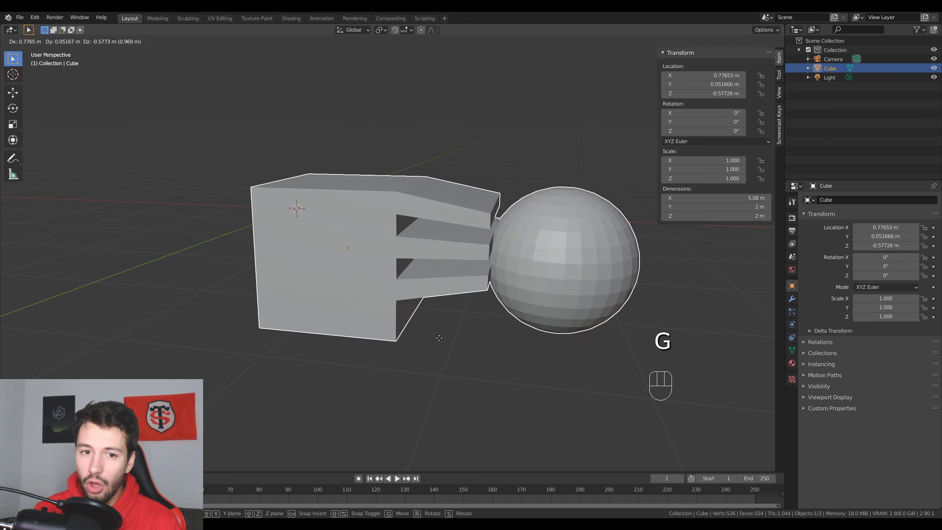
right_click(431, 275)
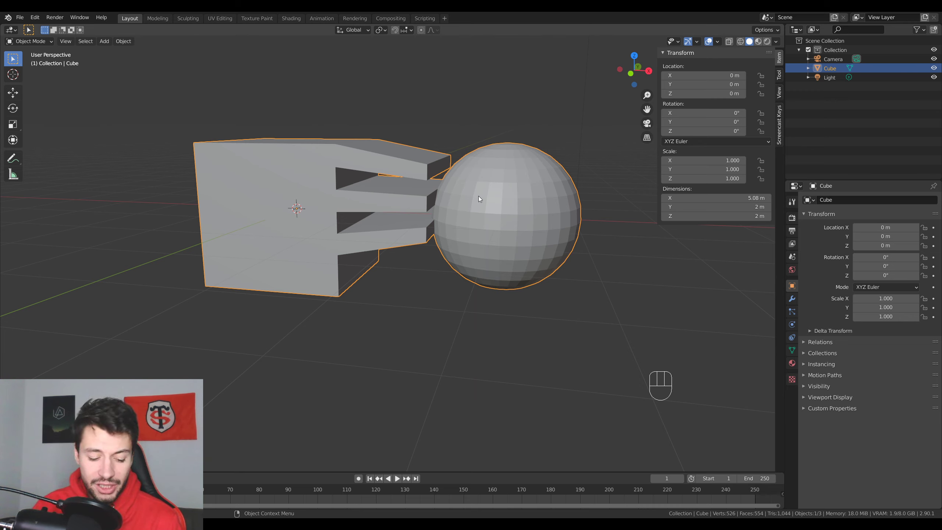
key(Tab)
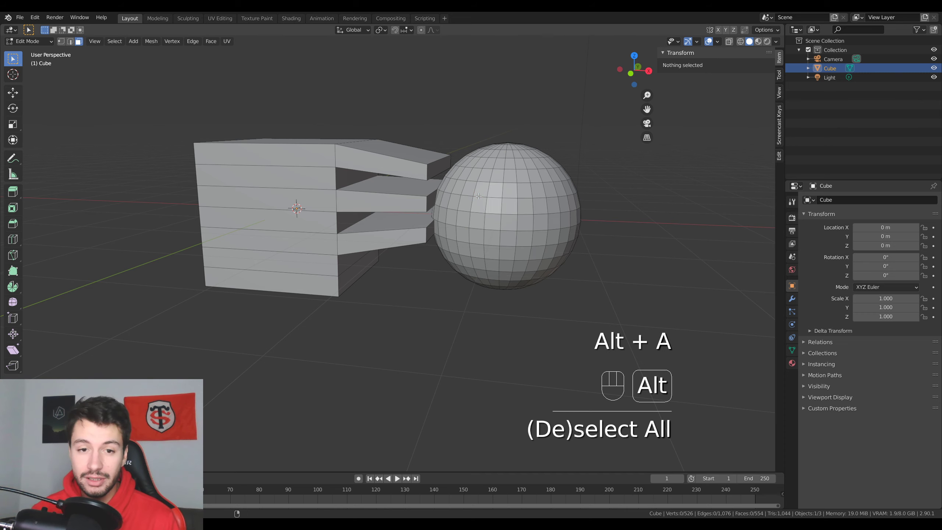
- Select only the sphere's linked geometry, clear it, select only the cube's linked geometry, and clear that selection too
key(alt+a)
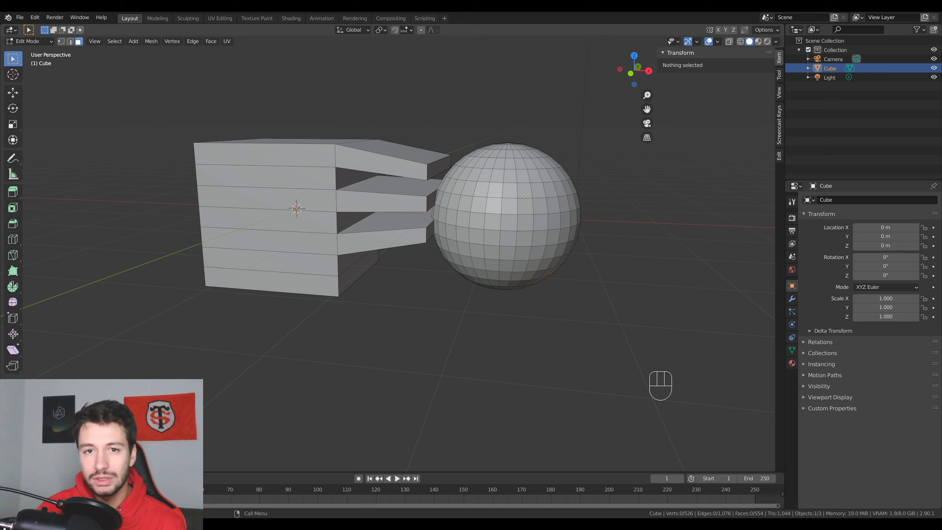
key(l)
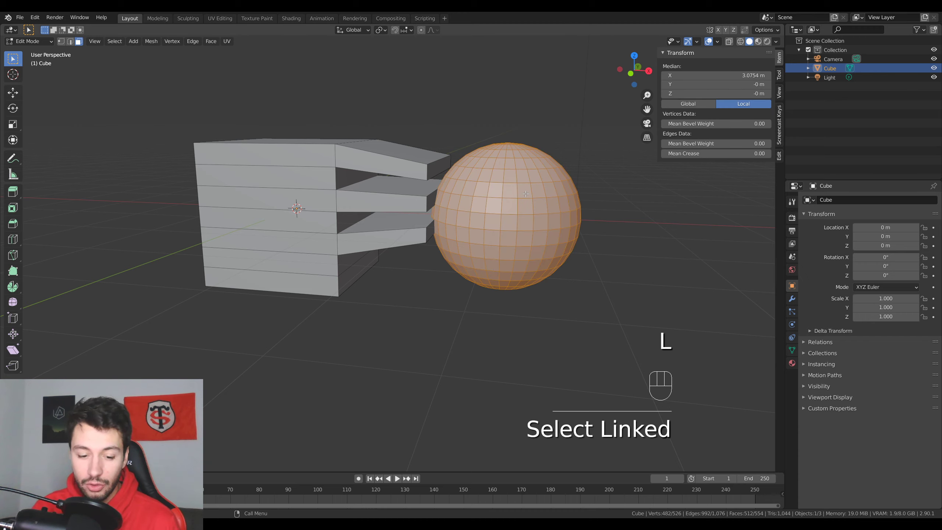
key(alt+a)
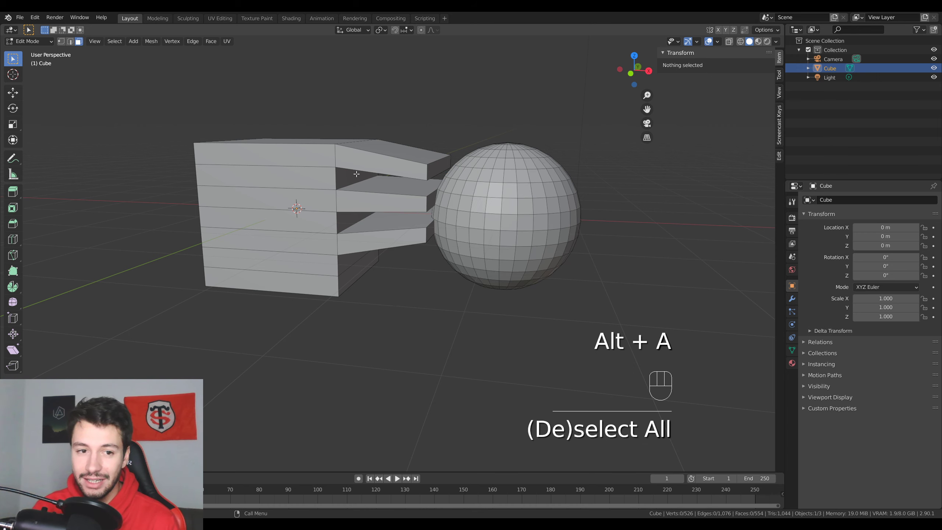
key(l)
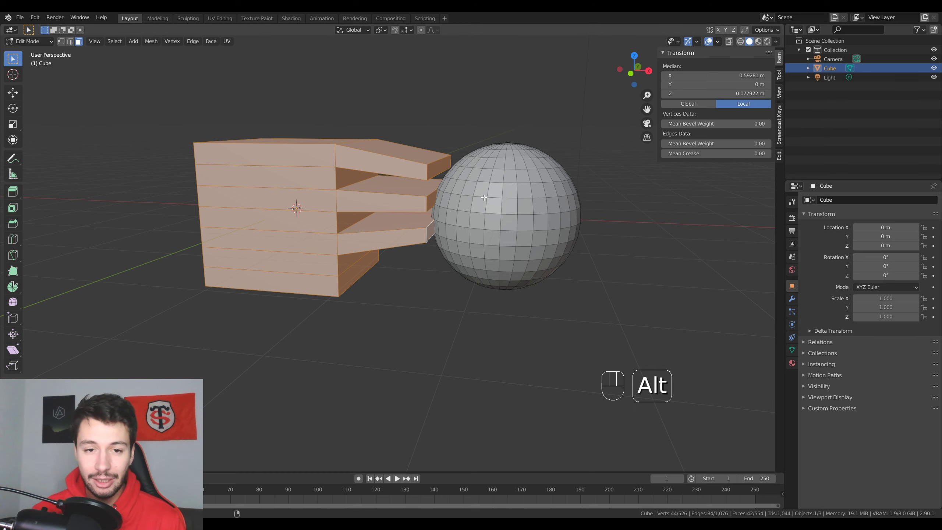
key(alt+a)
- Separate the entire mesh by loose parts into individual objects and return to Object Mode
key(a)
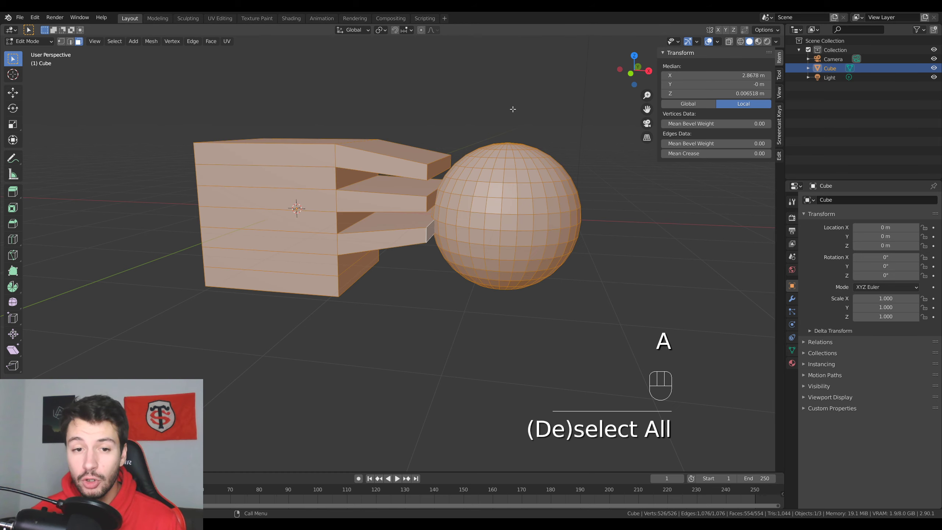
key(p)
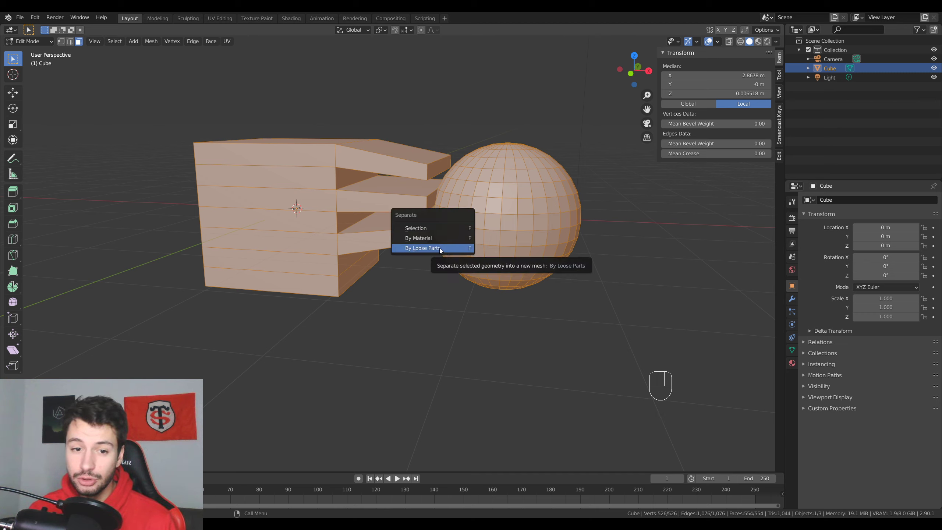
click(440, 248)
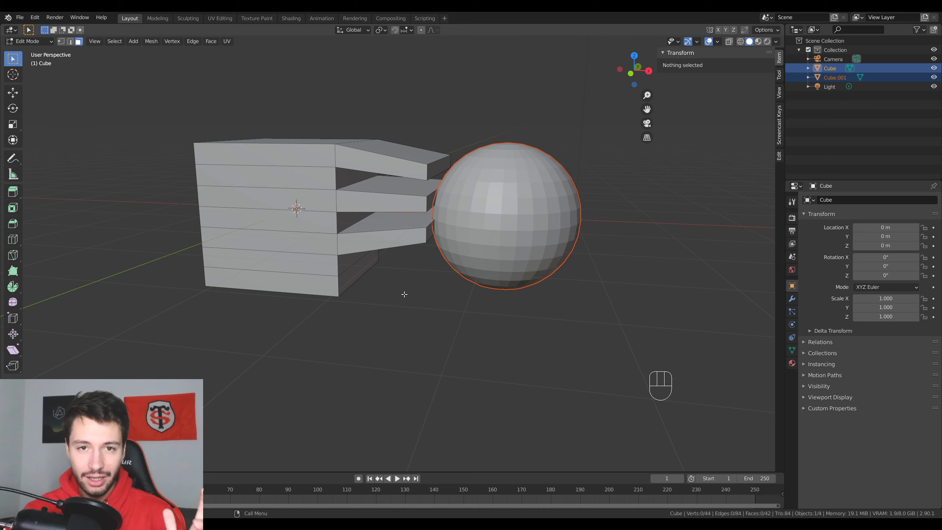
key(Tab)
- Move the separated cube object along the X axis to about -3.52 m, away from the sphere
click(436, 218)
click(331, 211)
click(505, 214)
click(319, 210)
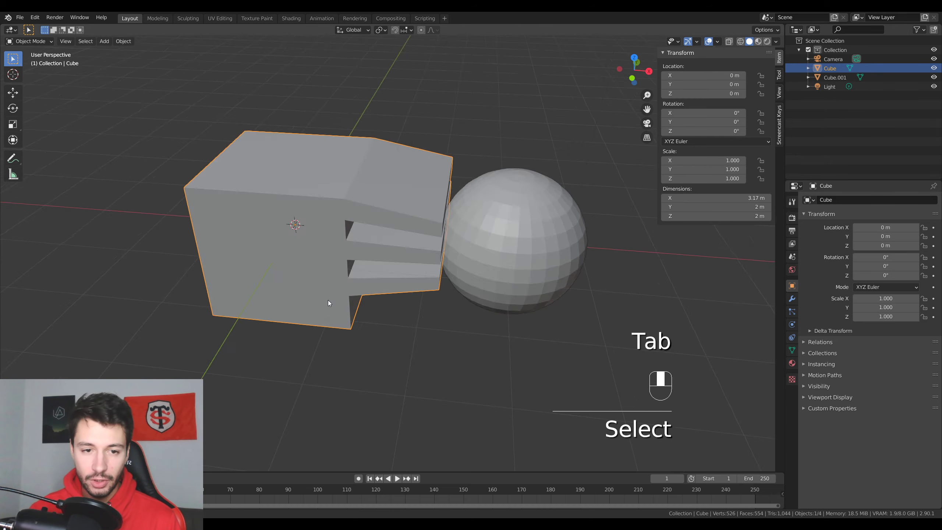
scroll(338, 312, down, 4)
key(g)
key(x)
click(275, 294)
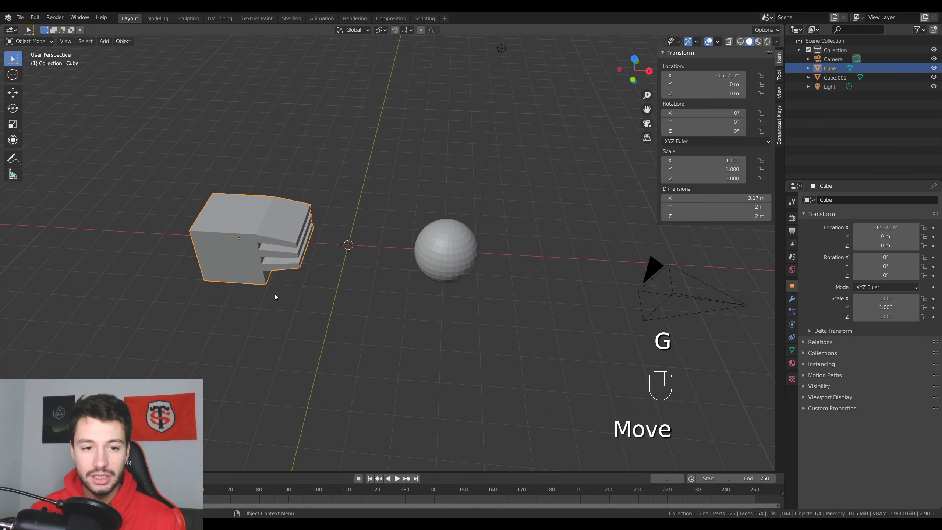
- Try moving the separated sphere object along the X axis
middle_drag(275, 294, 441, 245)
click(442, 246)
key(g)
key(x)
key(Escape)
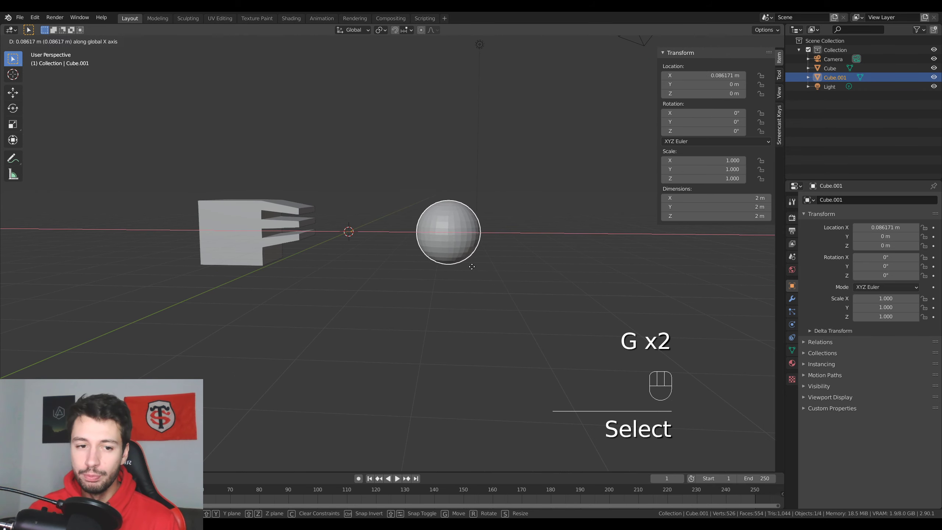
- Try rotating the sphere about the Z axis around its offset origin
scroll(452, 271, up, 3)
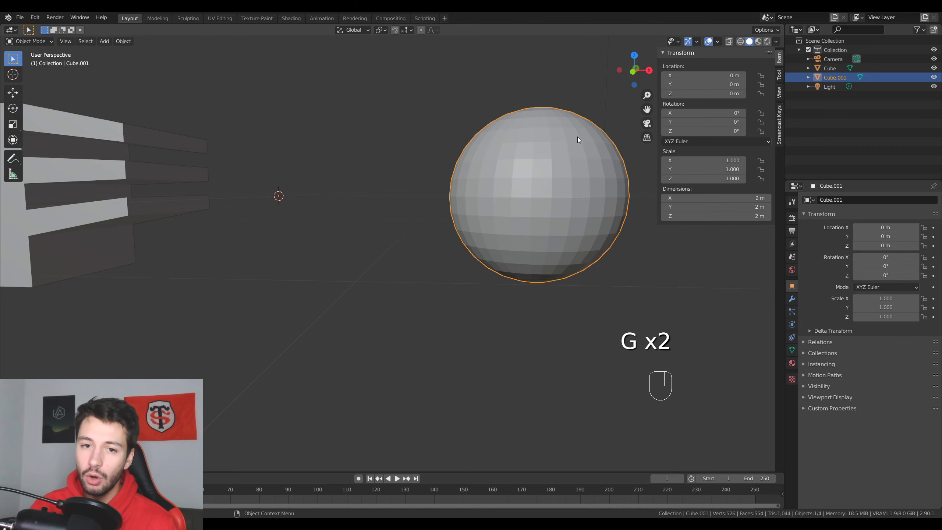
scroll(577, 139, down, 4)
middle_drag(353, 261, 444, 284)
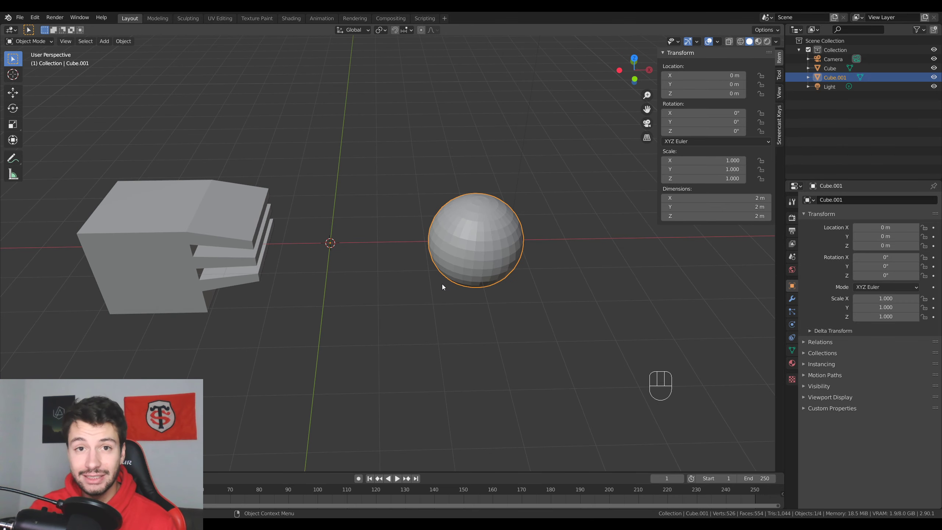
middle_drag(499, 307, 495, 299)
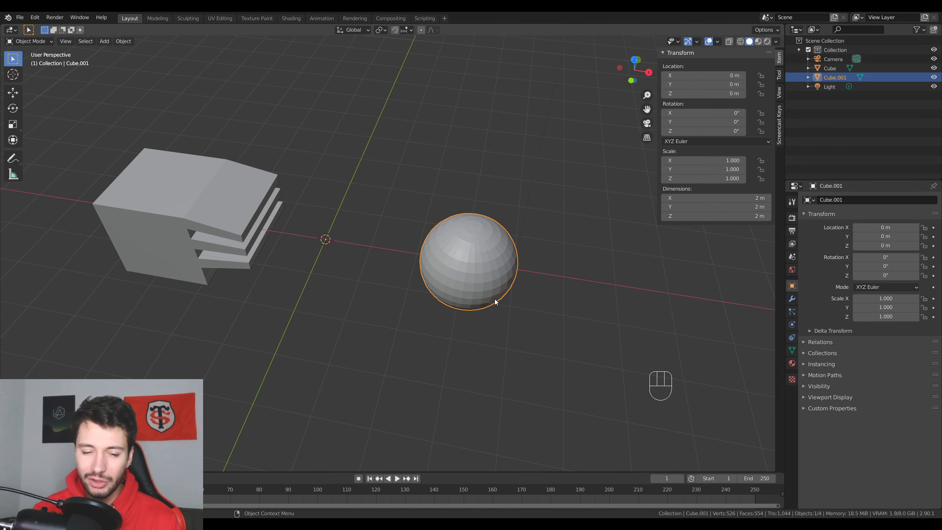
middle_drag(397, 347, 572, 352)
key(r)
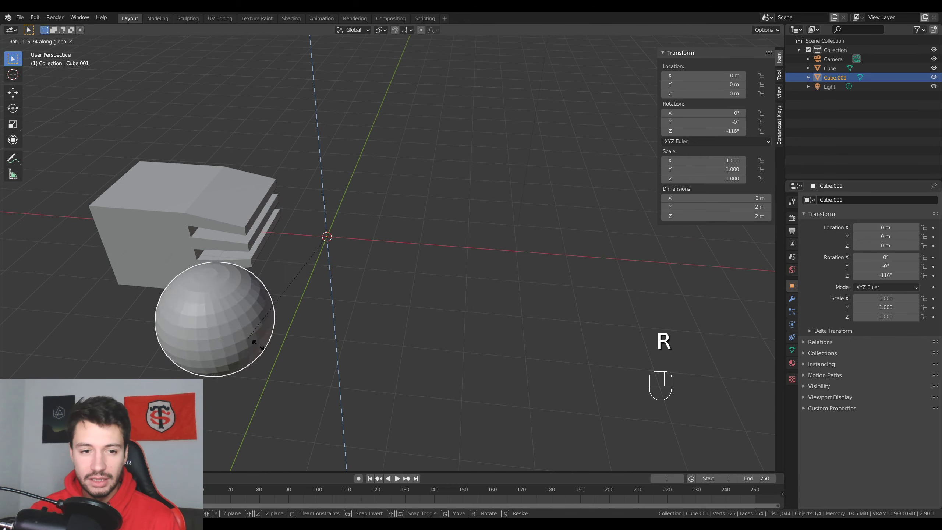
right_click(405, 360)
- Try moving all of the sphere's geometry along X toward its origin in Edit Mode, and return to Object Mode
middle_drag(408, 357, 423, 320)
scroll(423, 319, up, 2)
key(Tab)
key(a)
key(g)
key(x)
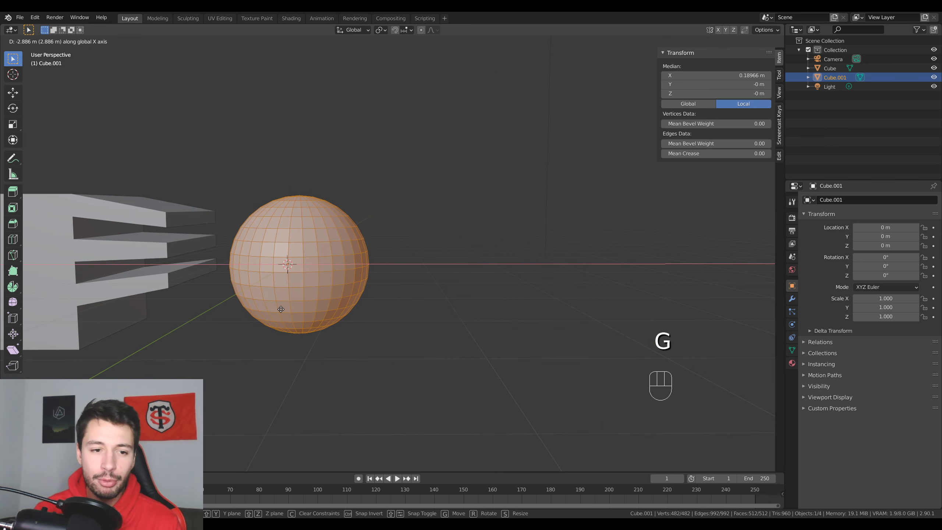
right_click(281, 309)
key(Tab)
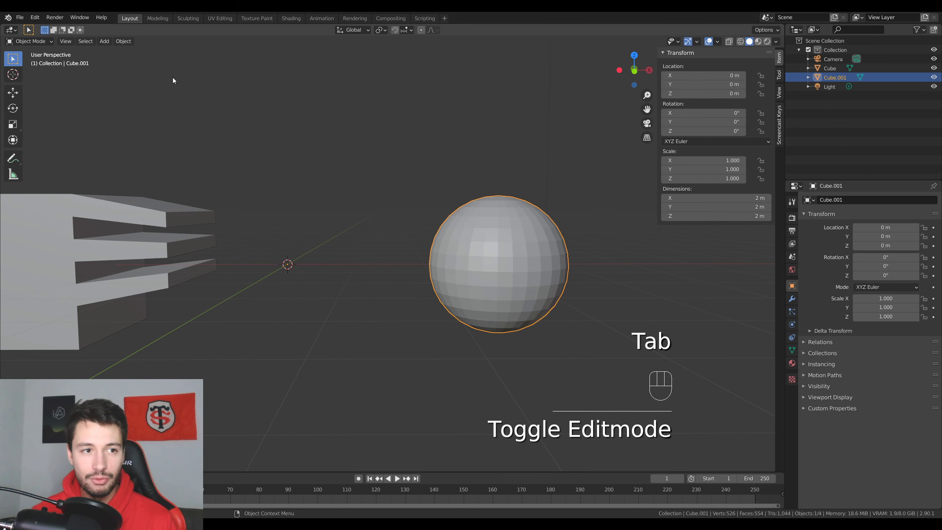
- Set the sphere's origin to its geometry
click(123, 41)
mouse_move(124, 59)
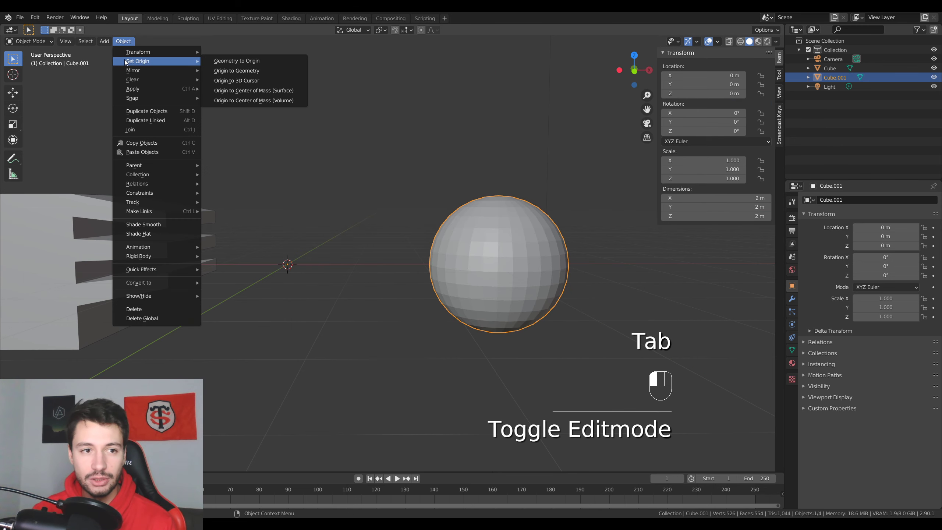
click(218, 69)
- Try rotating the sphere about the Z axis around its centred origin
key(r)
key(z)
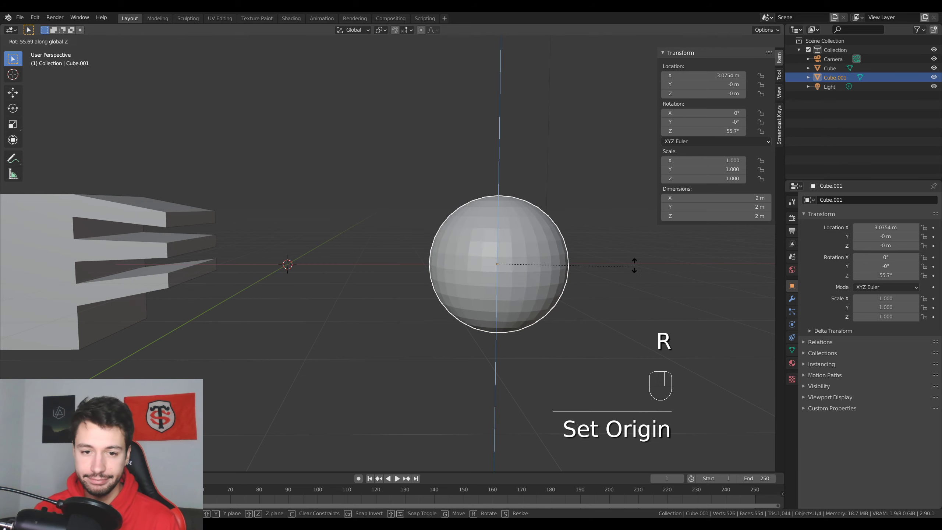
right_click(381, 340)
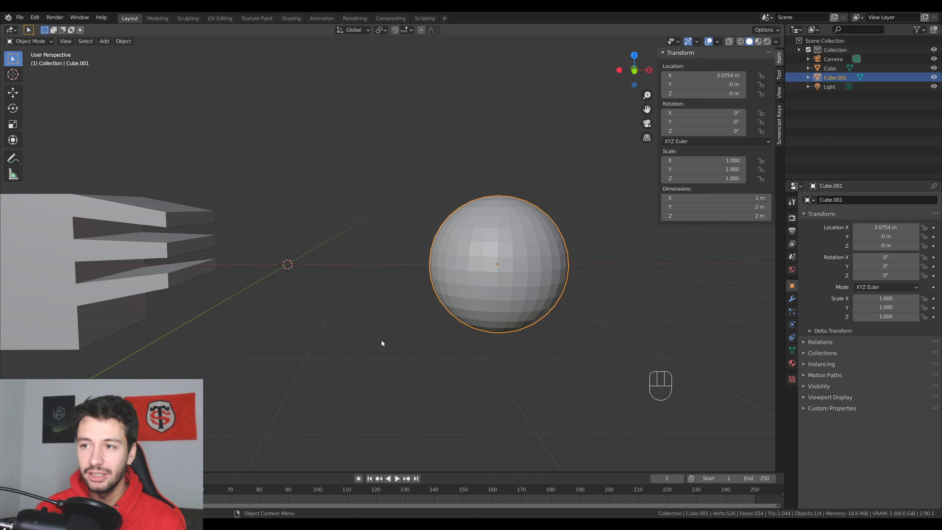
- Delete the cube with the extruded strips and the separated sphere from the scene
click(162, 239)
key(Delete)
click(527, 259)
middle_drag(501, 297, 473, 358)
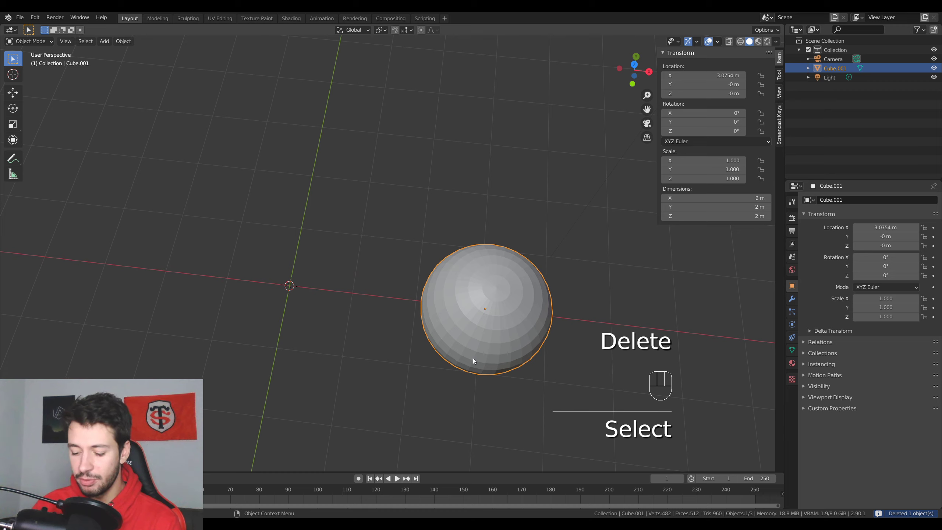
key(Delete)
- Add a new UV sphere at the world origin and shade it smooth
key(shift+a)
mouse_move(399, 308)
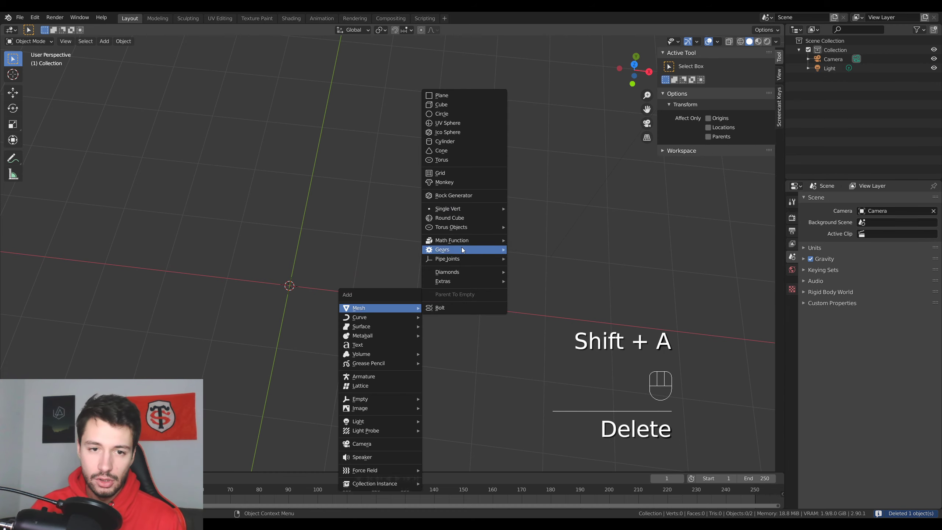
click(449, 123)
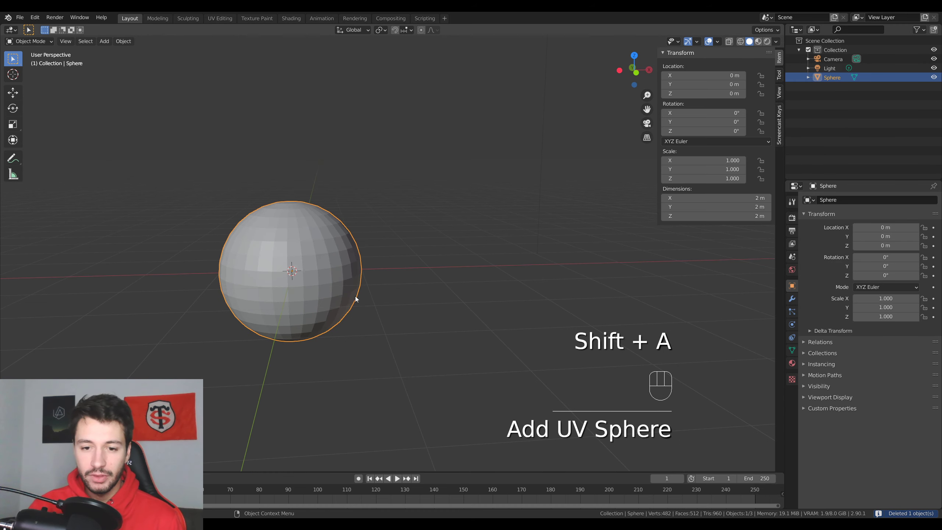
shift+middle_drag(293, 282, 387, 260)
scroll(529, 270, up, 4)
scroll(528, 266, down, 1)
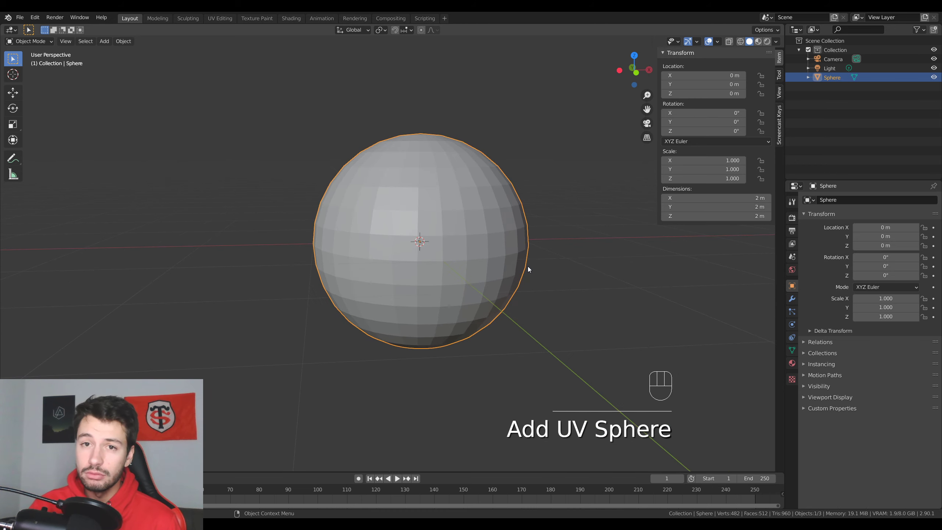
right_click(488, 228)
click(488, 227)
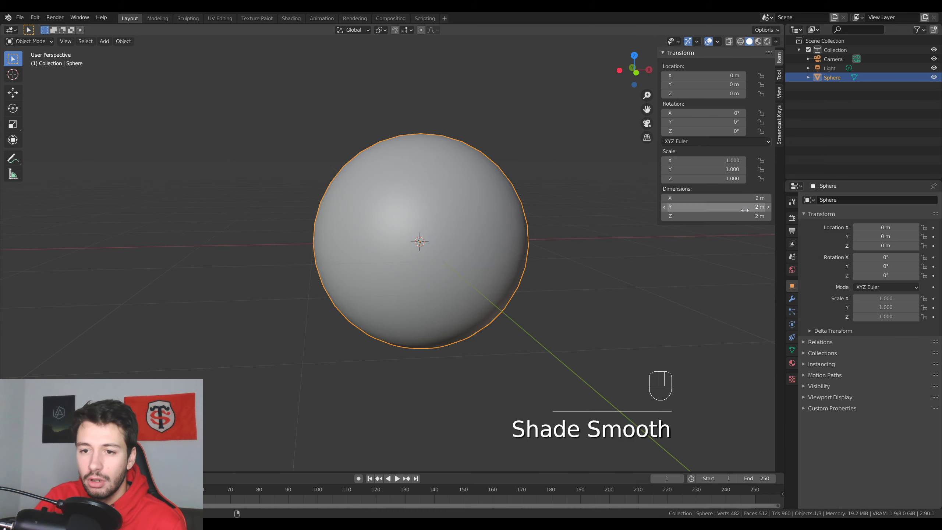
- Widen the properties editor and add a Subdivision Surface modifier to the smooth-shaded sphere
drag(785, 285, 659, 284)
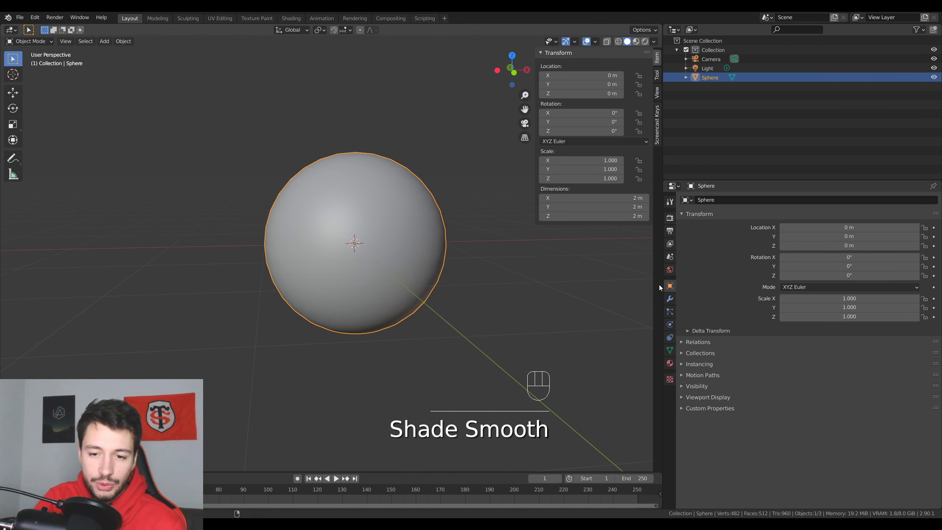
click(670, 299)
click(736, 200)
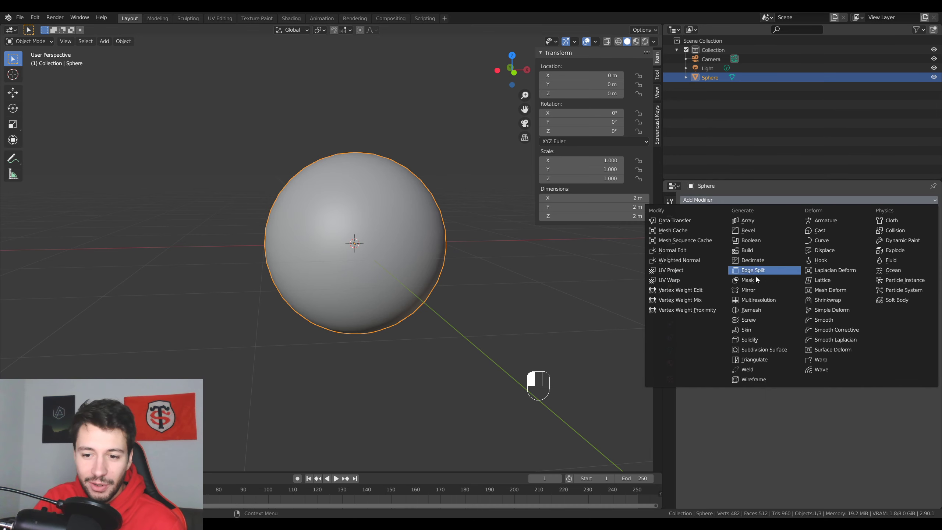
click(761, 349)
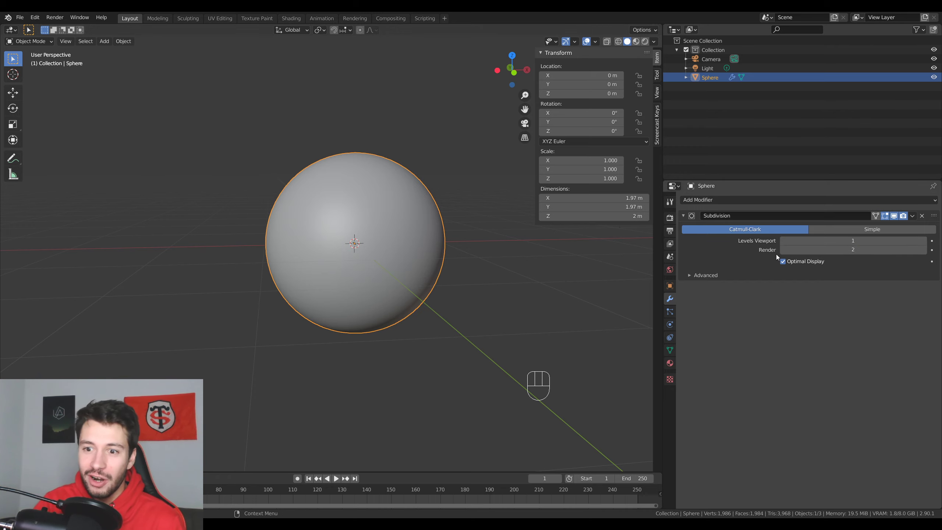
click(830, 239)
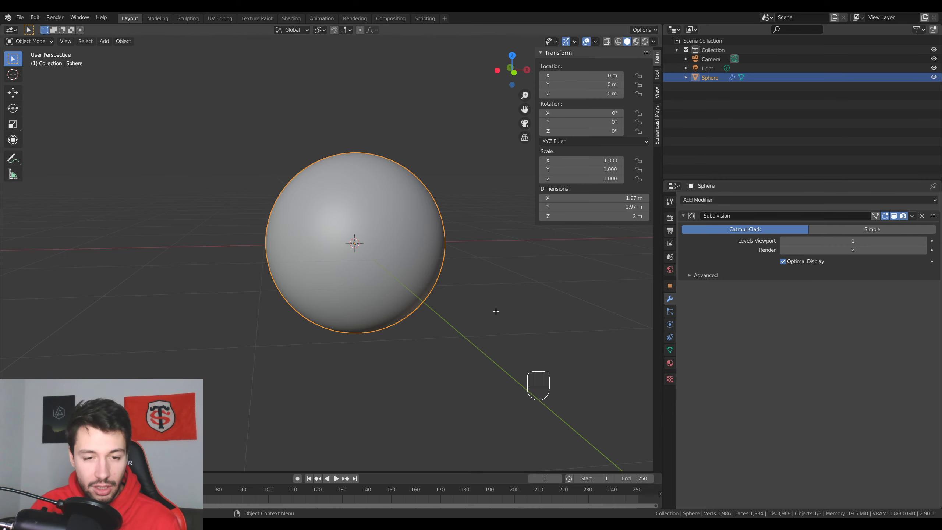
- Turn on the Subdivision modifier's On Cage display in Edit Mode, inspect the sphere's mesh, and return to Object Mode
key(Tab)
click(876, 215)
scroll(515, 280, up, 4)
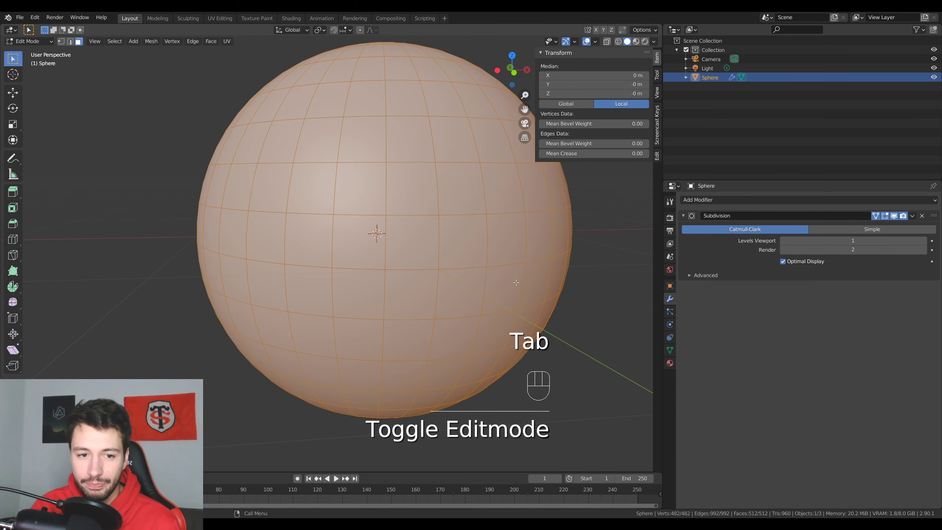
shift+middle_drag(530, 293, 512, 292)
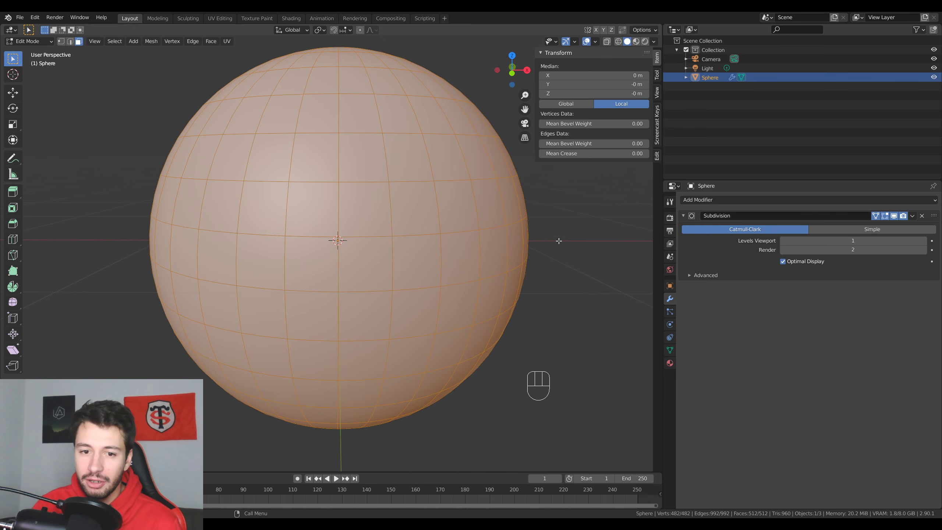
key(Tab)
scroll(293, 406, down, 2)
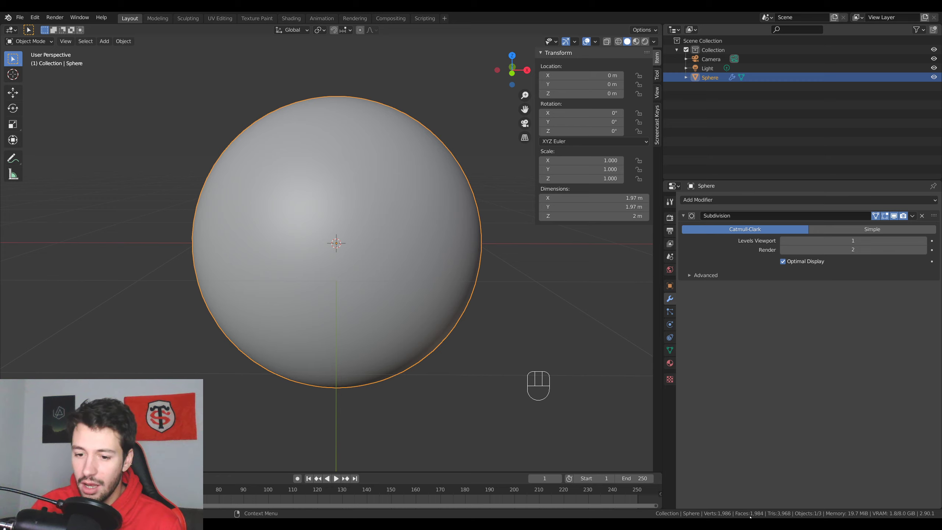
- Try viewport subdivision levels of 3, 1 and 3 again on the sphere to compare them
click(816, 241)
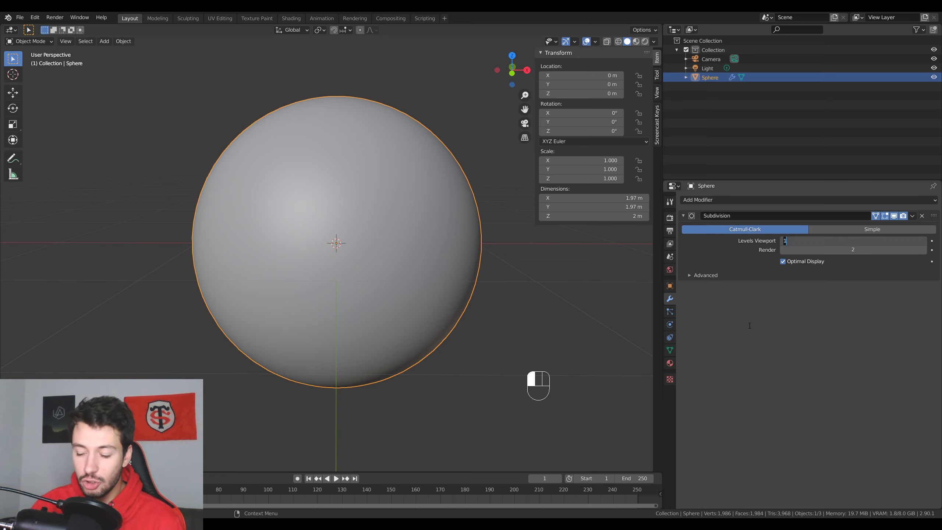
text(3)
key(Return)
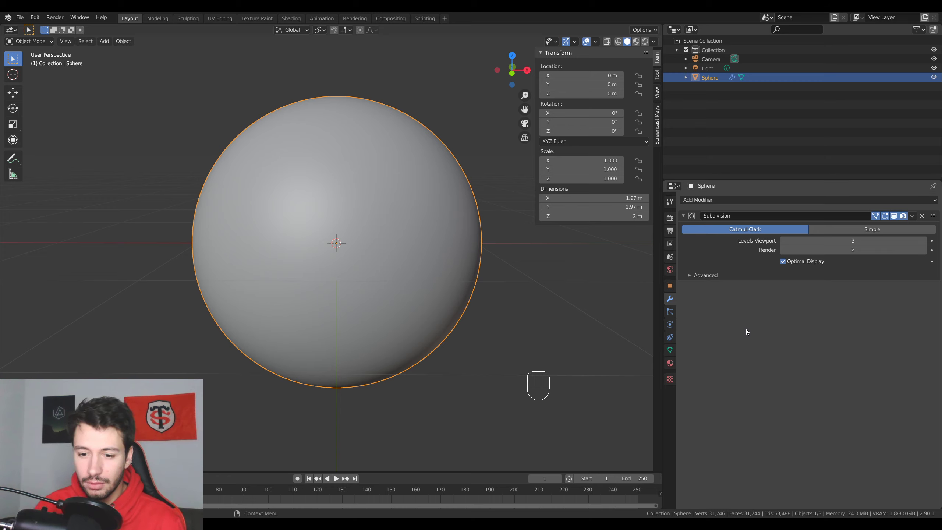
click(818, 240)
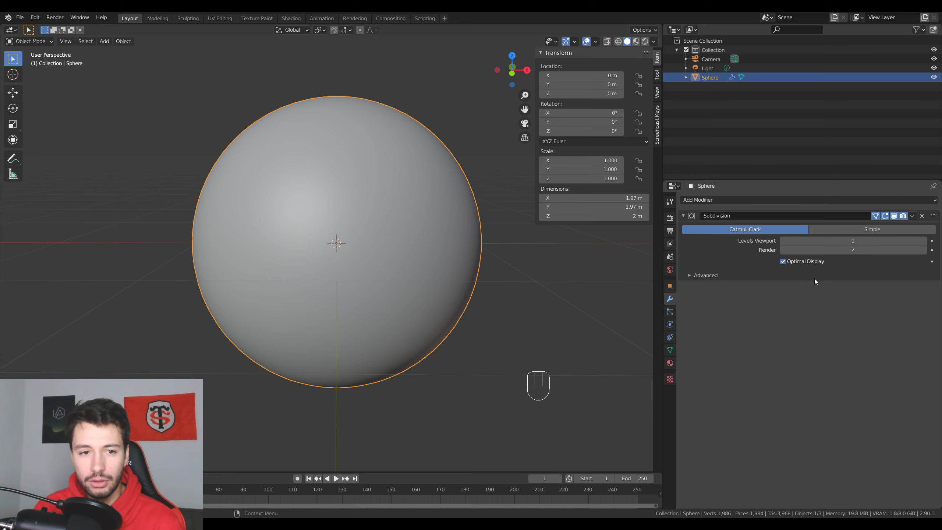
key(Return)
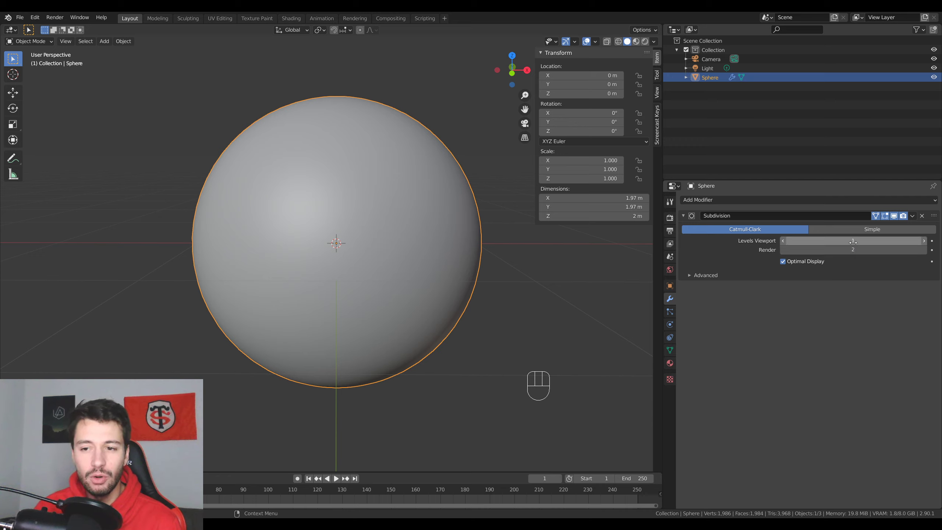
click(818, 240)
text(3)
key(Return)
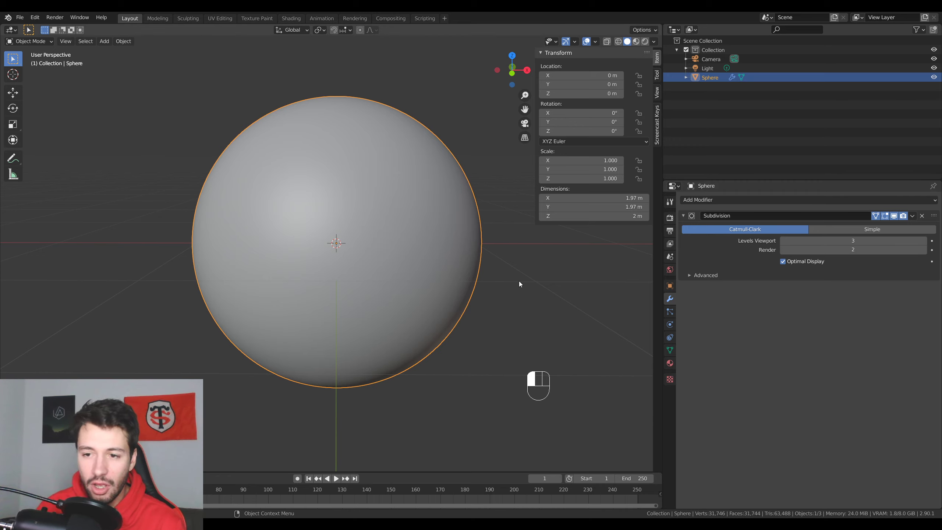
- Set the viewport levels of the sphere's Subdivision modifier to 2
click(856, 242)
text(2)
key(Return)
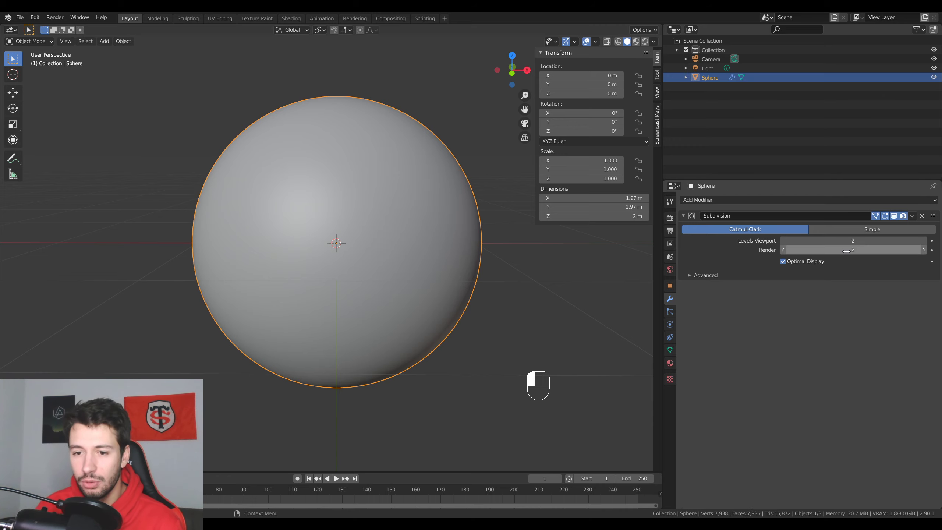
mouse_move(525, 261)
middle_down()
mouse_move(475, 255)
mouse_move(517, 260)
middle_up()
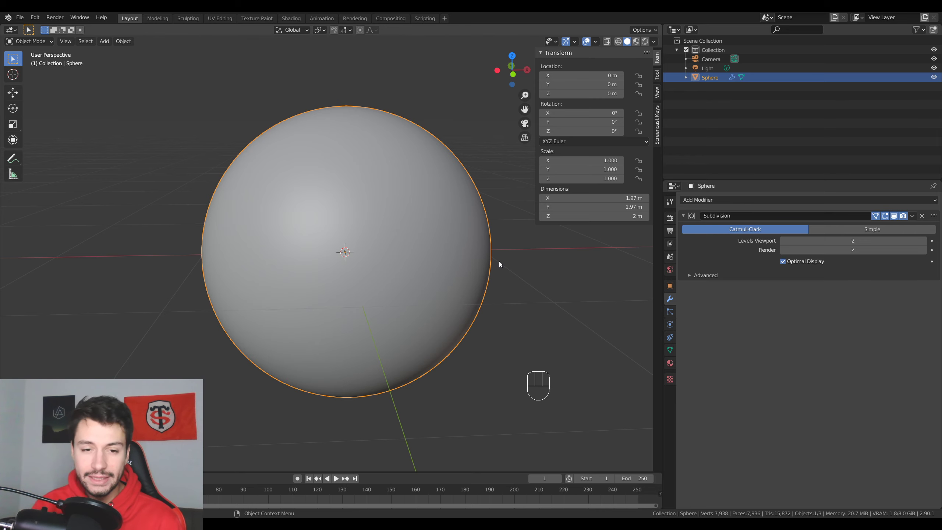
- Delete the sphere and add a new cube at the world origin
key(Delete)
key(shift+a)
mouse_move(478, 262)
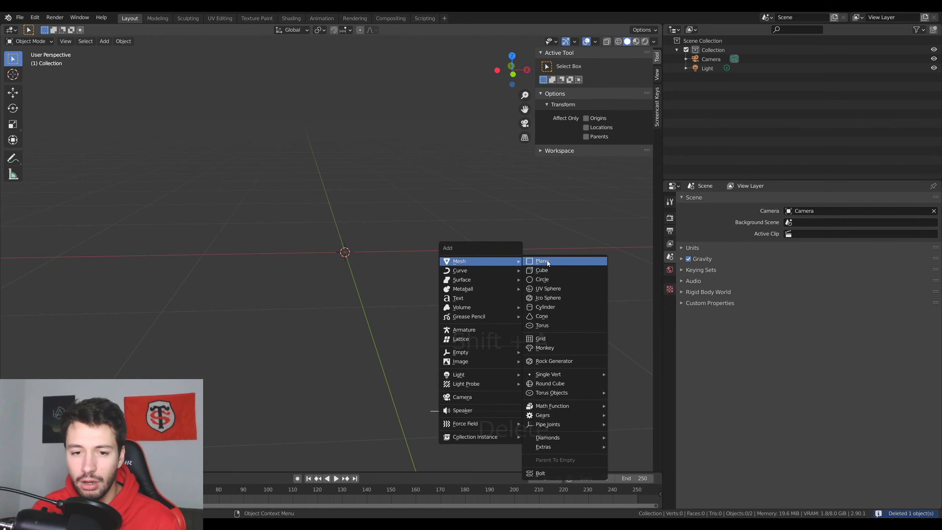
click(538, 270)
scroll(425, 274, down, 4)
middle_drag(425, 275, 420, 280)
- Bevel all edges of the cube slightly in Edit Mode with 2 segments, then return to Object Mode
key(Tab)
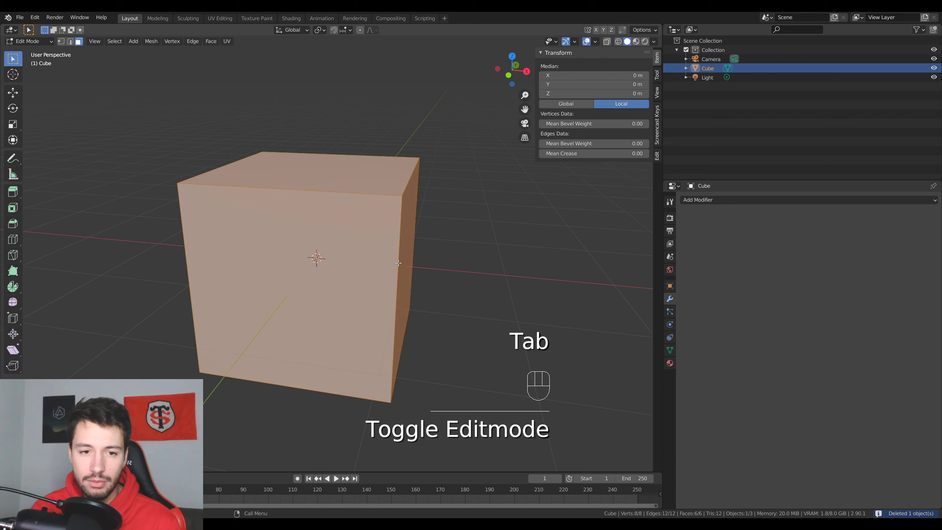
key(ctrl+b)
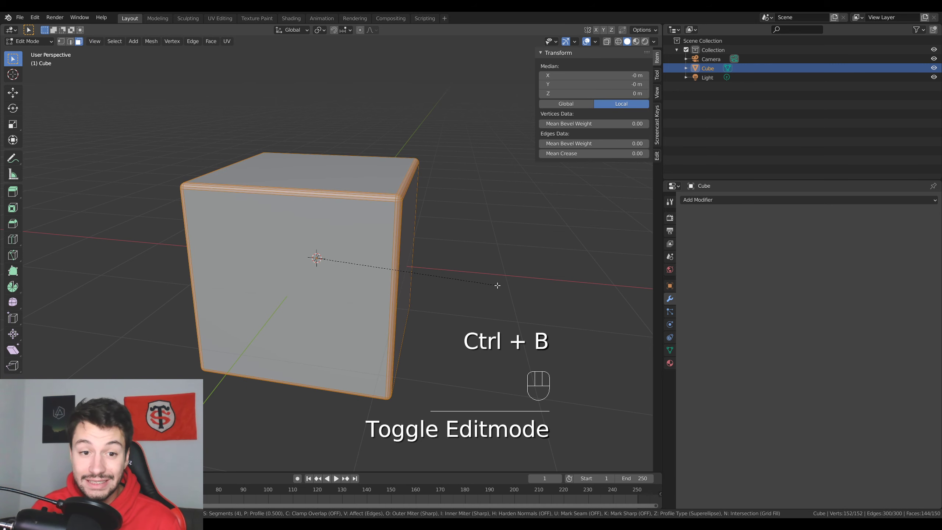
scroll(498, 285, down, 3)
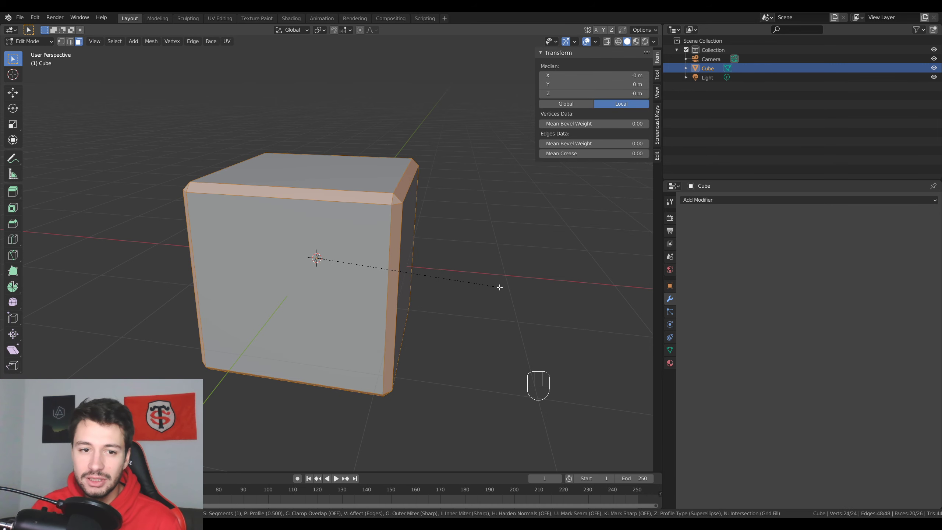
scroll(498, 286, up, 1)
click(497, 286)
key(Tab)
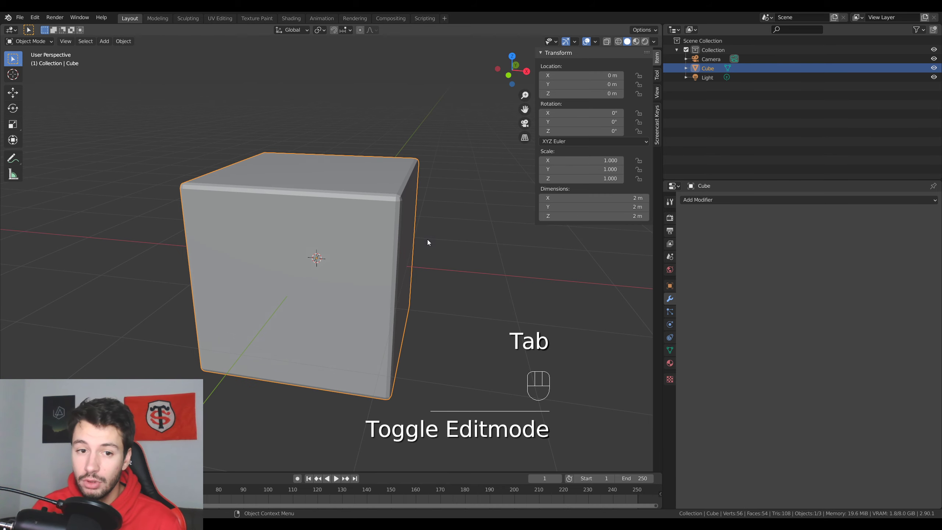
- Add a Subdivision Surface modifier to the bevelled cube and set its viewport levels to 3
click(703, 201)
click(758, 349)
middle_drag(468, 293, 499, 303)
click(923, 241)
click(924, 241)
- Shade the subdivided cube smooth and check its rounded edges
scroll(434, 262, up, 3)
right_click(373, 206)
click(373, 206)
middle_drag(373, 207, 467, 150)
scroll(469, 134, down, 4)
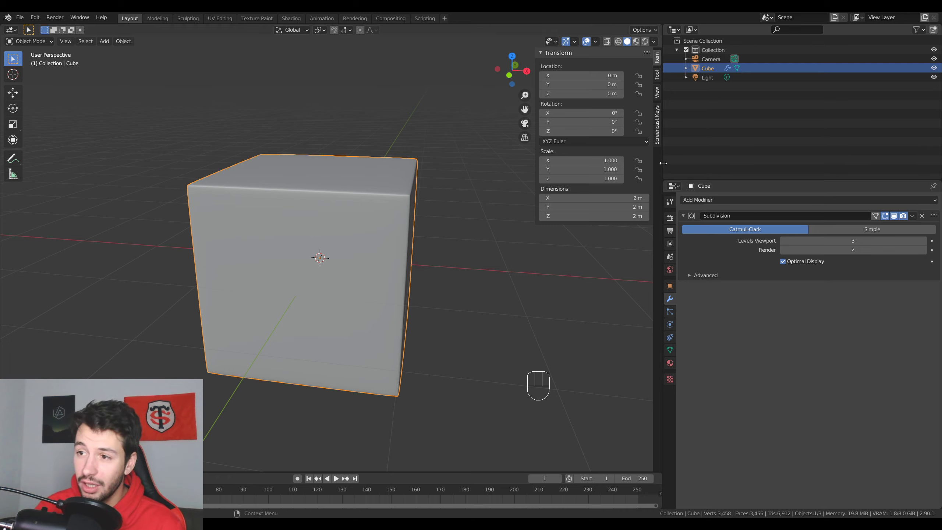
- Bring up the scene's render settings followed by its output settings to review the render resolution
drag(663, 163, 591, 163)
click(598, 219)
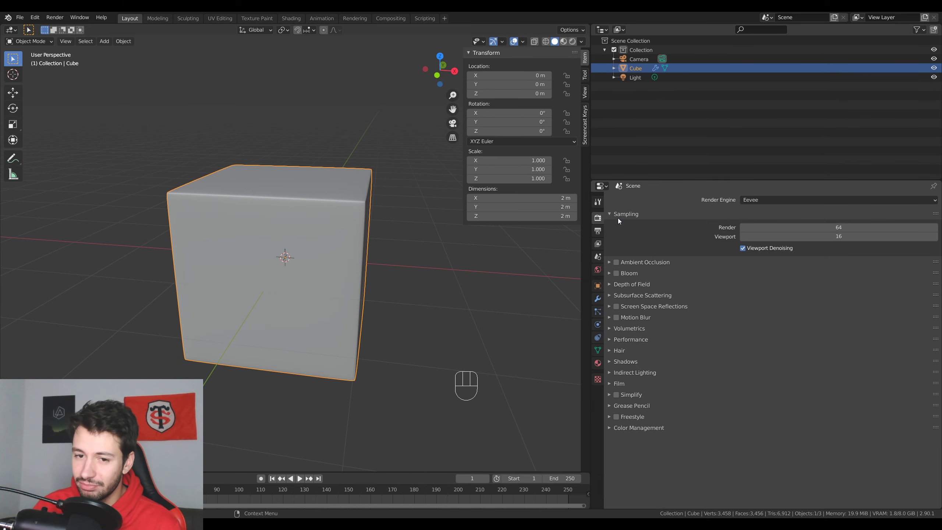
click(597, 231)
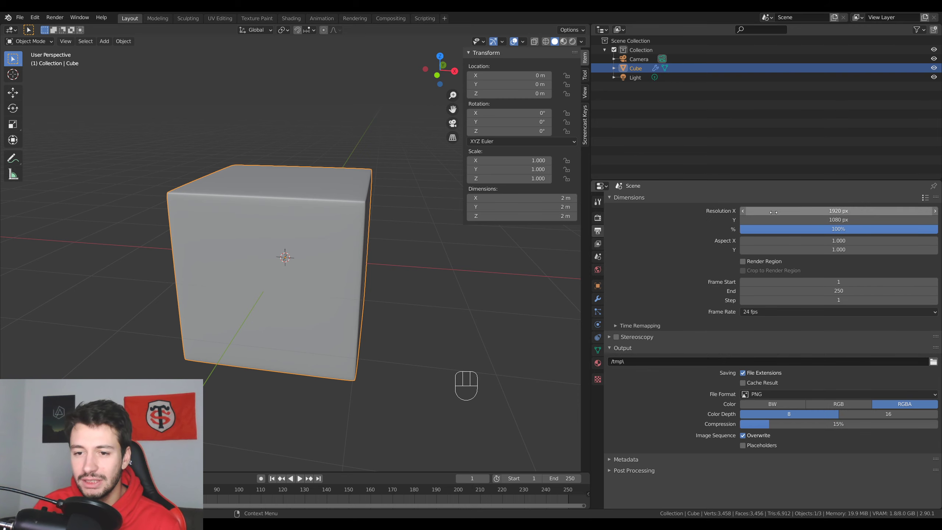
drag(591, 166, 673, 163)
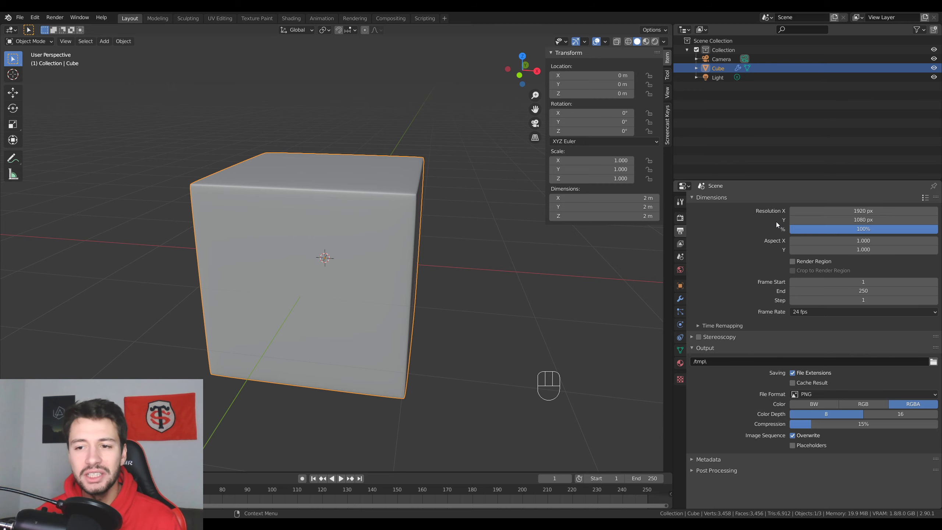
- In the top view, annotate the empty area beyond the cube with a rectangular pixel grid and an arrow pointing into it
key(KP_7)
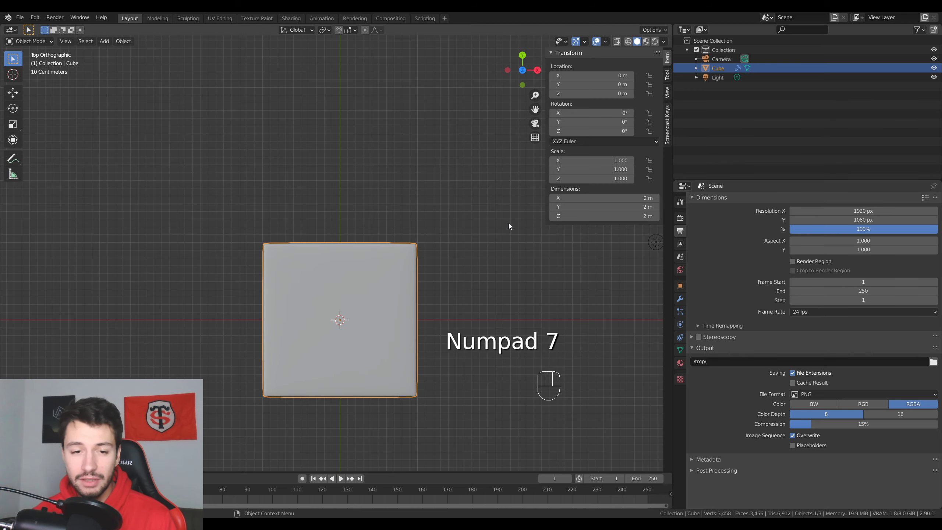
shift+middle_drag(508, 223, 369, 336)
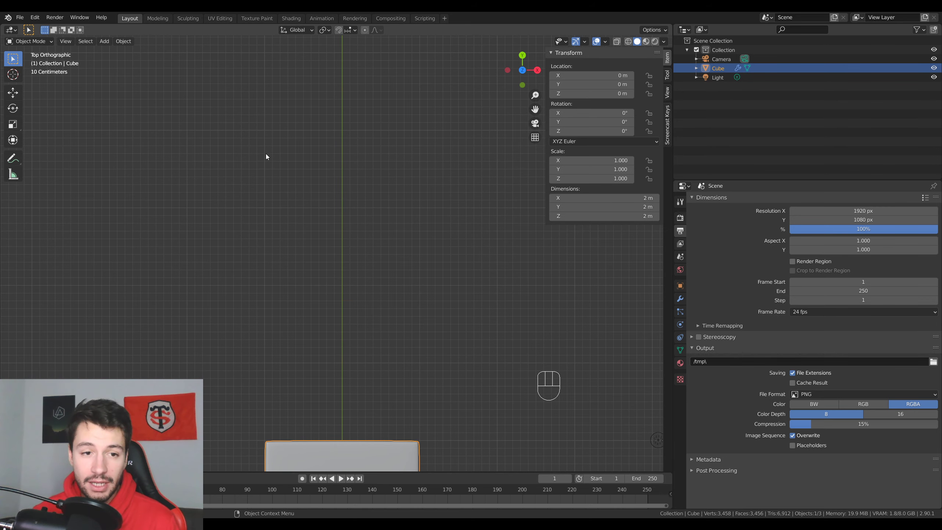
mouse_move(208, 135)
mouse_down()
mouse_move(328, 309)
mouse_move(459, 204)
mouse_move(255, 116)
mouse_move(210, 122)
mouse_move(246, 256)
mouse_up()
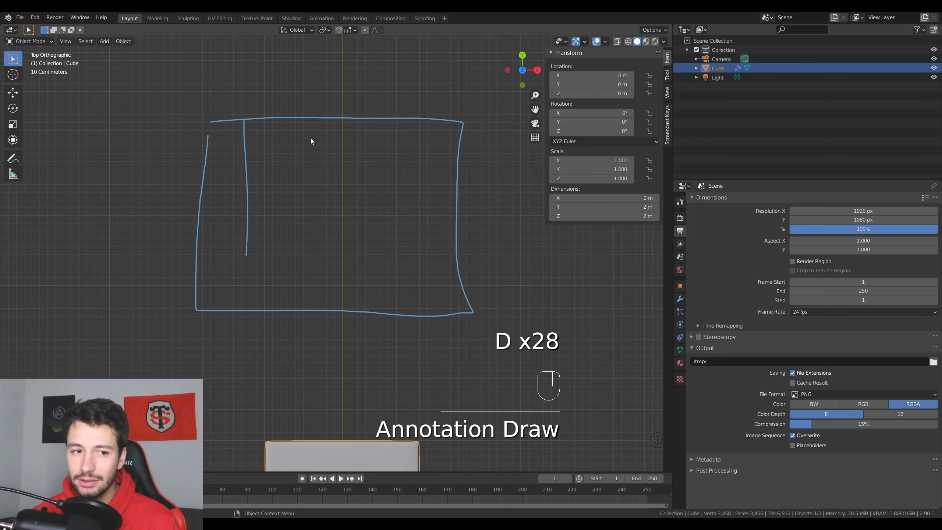
drag(337, 122, 342, 305)
drag(410, 129, 412, 353)
drag(217, 161, 472, 185)
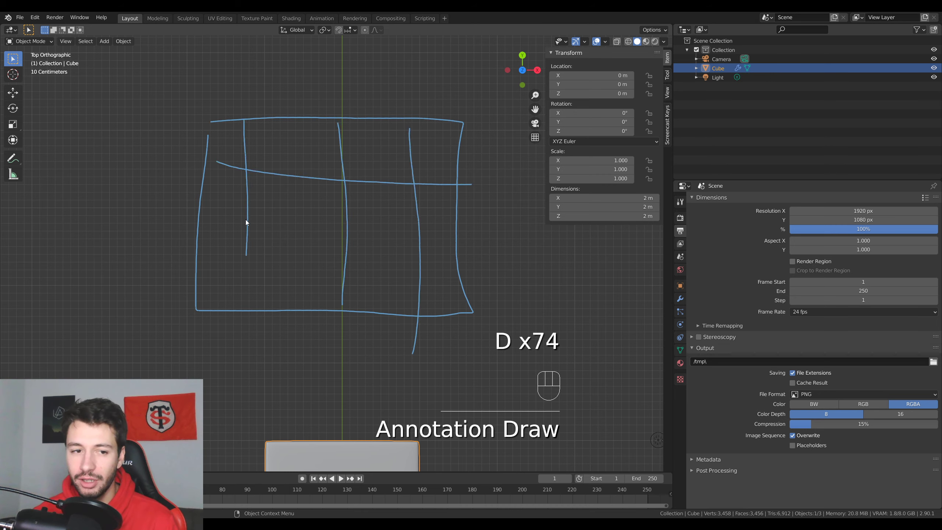
drag(201, 230, 477, 228)
drag(248, 68, 305, 126)
- Write the letters RGBA as an annotation above the arrow pointing to the pixel grid
shift+middle_drag(315, 100, 350, 150)
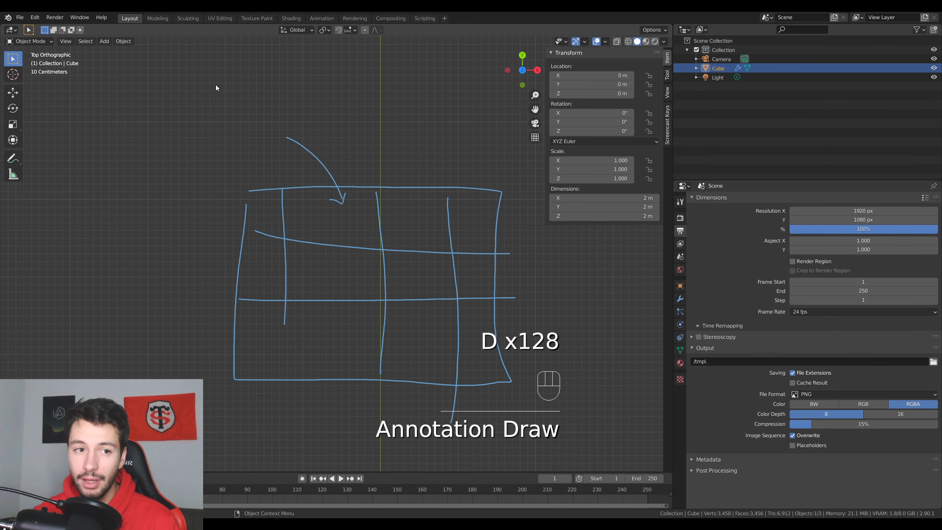
drag(216, 84, 234, 123)
drag(265, 82, 296, 123)
mouse_move(286, 84)
mouse_down()
mouse_move(302, 120)
mouse_move(351, 80)
mouse_move(366, 125)
mouse_up()
drag(338, 107, 363, 102)
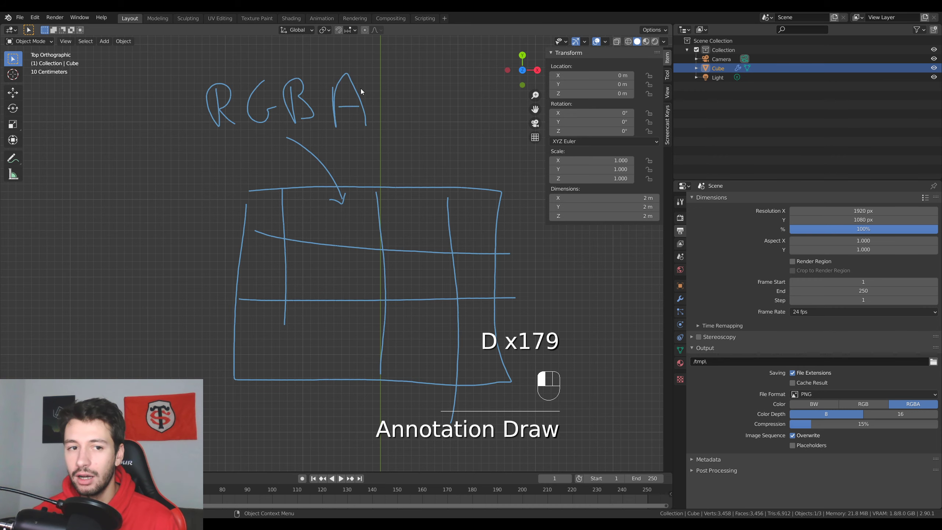
- Draw a short annotation line above each of the letters R, G, B and A
drag(219, 69, 200, 46)
shift+middle_drag(222, 38, 238, 121)
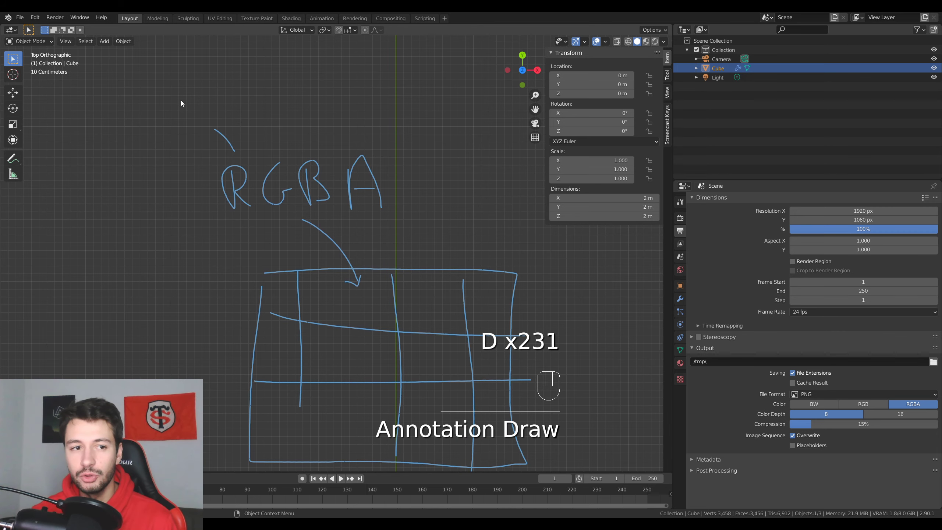
drag(278, 150, 284, 102)
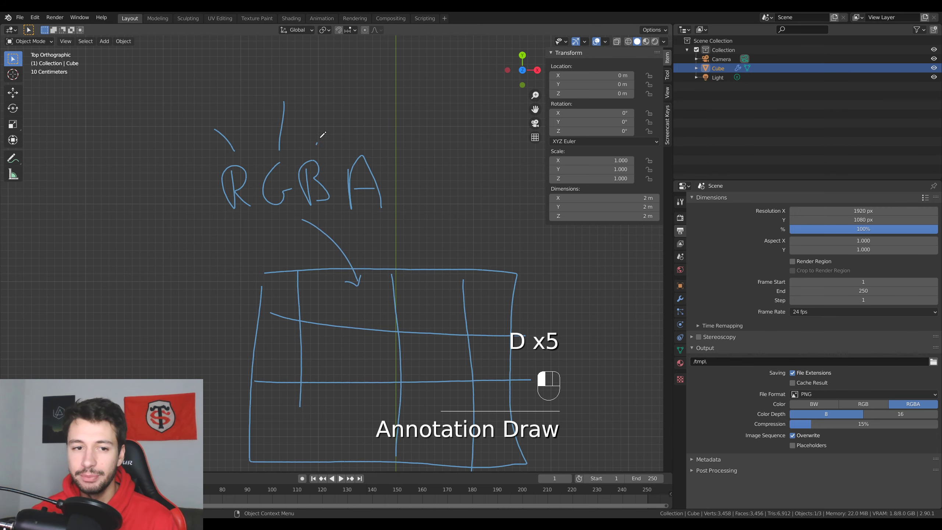
drag(316, 145, 335, 103)
drag(376, 141, 413, 90)
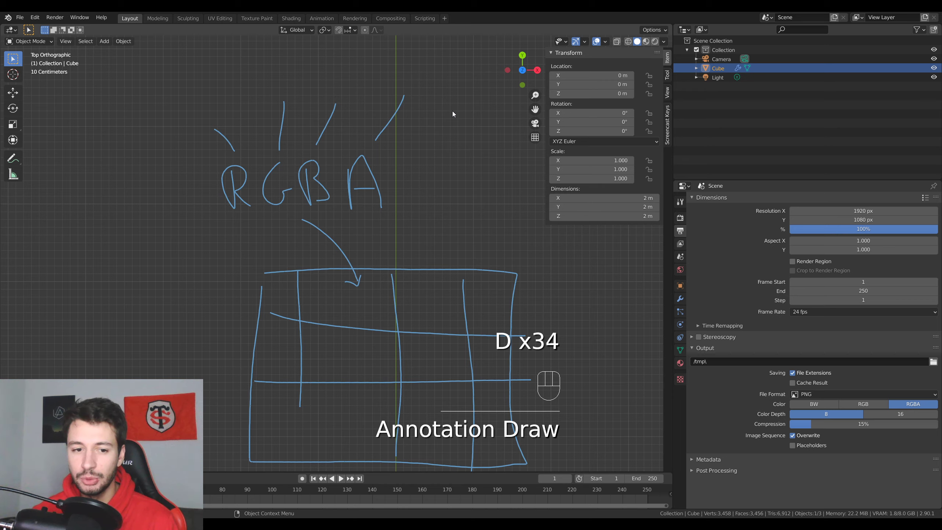
- Open the render resolution percentage for editing without entering a new value
shift+middle_drag(452, 111, 459, 44)
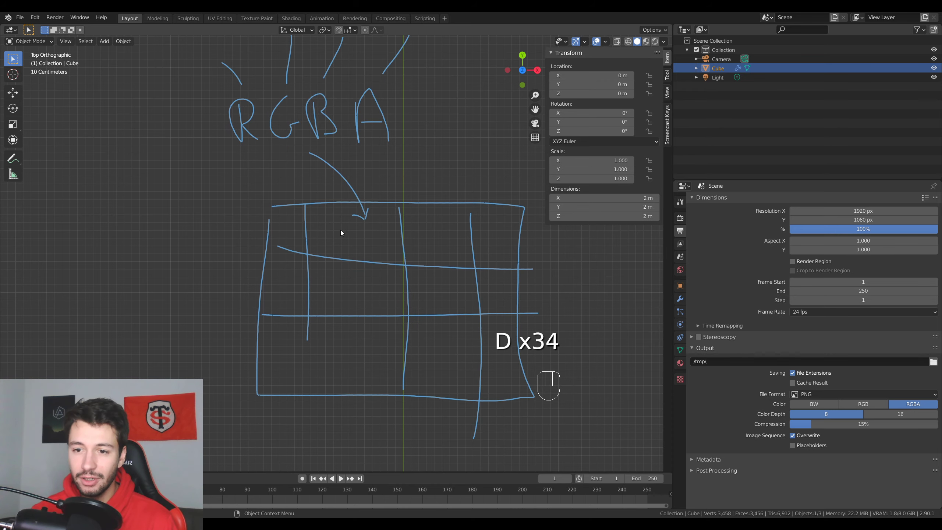
shift+middle_drag(414, 236, 318, 228)
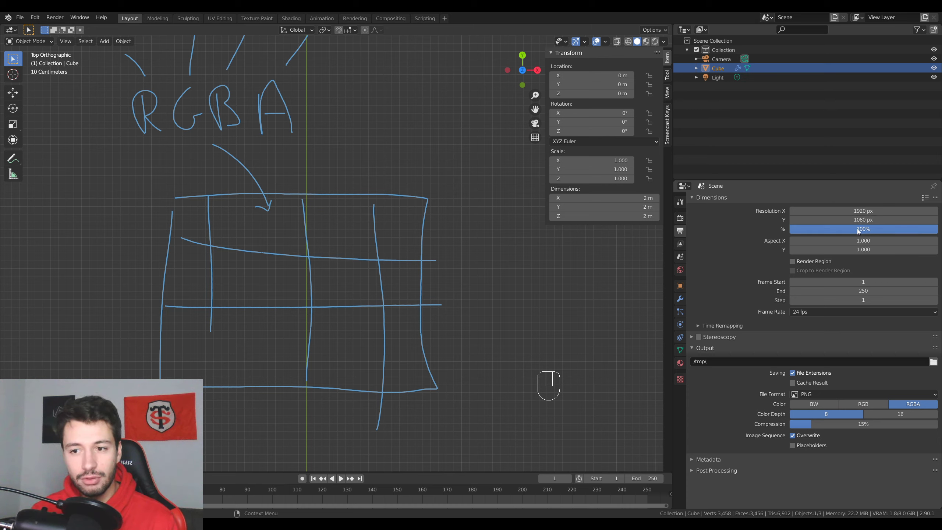
click(844, 232)
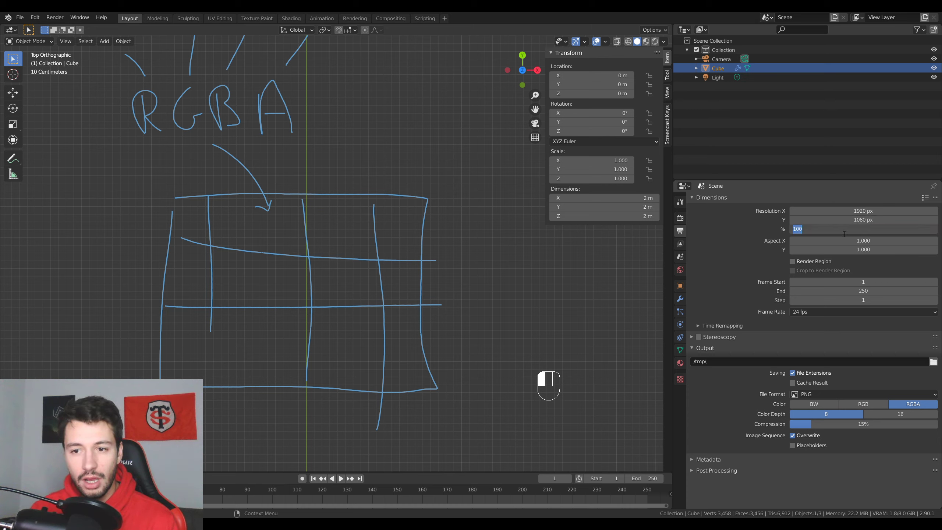
click(732, 231)
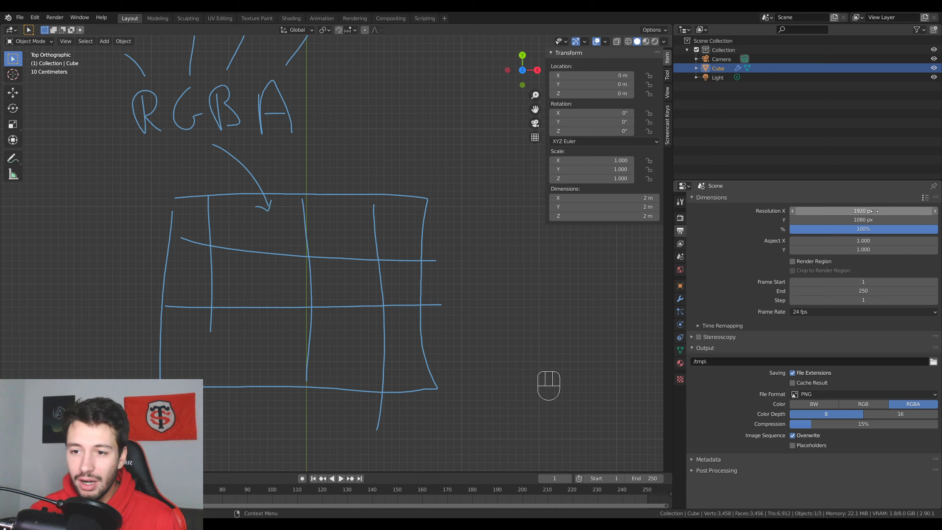
- Try an oversized horizontal render resolution of 65536 px and undo the change
click(805, 211)
text(100000)
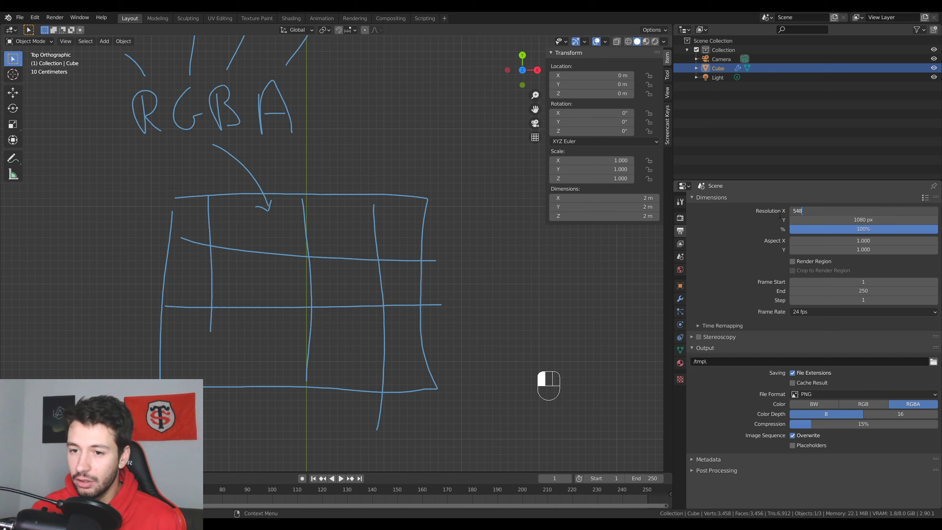
key(Return)
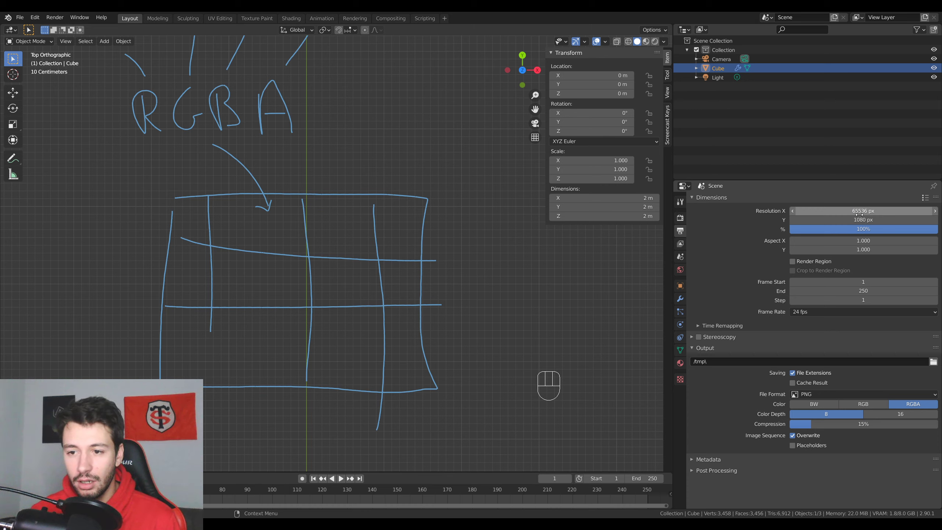
key(ctrl+z)
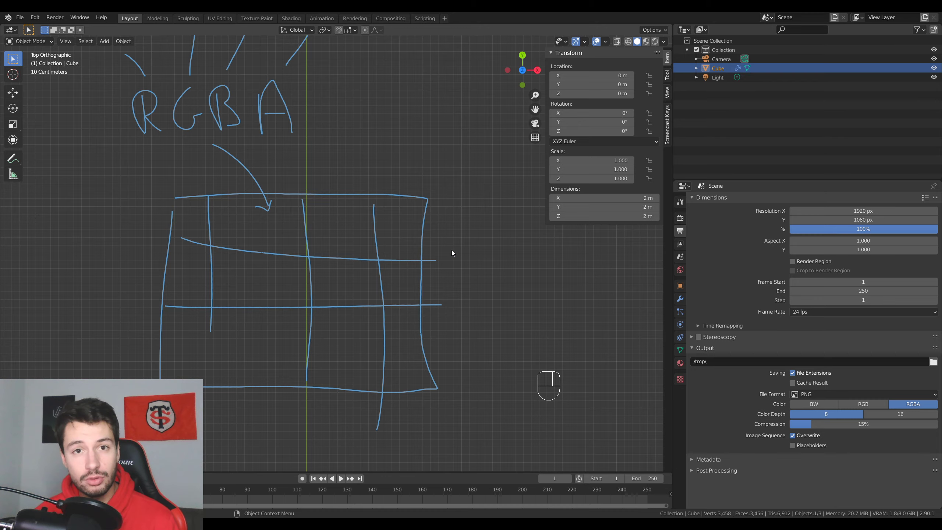
- Lower the render resolution percentage to 50% and set it back to 100%
scroll(451, 254, down, 3)
shift+middle_drag(449, 258, 467, 211)
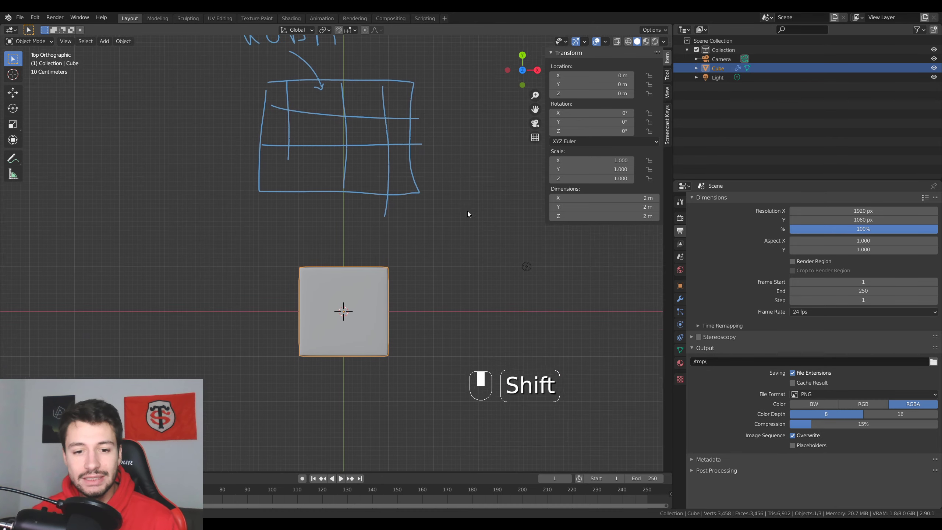
scroll(434, 255, up, 2)
shift+scroll(439, 267, down, 3)
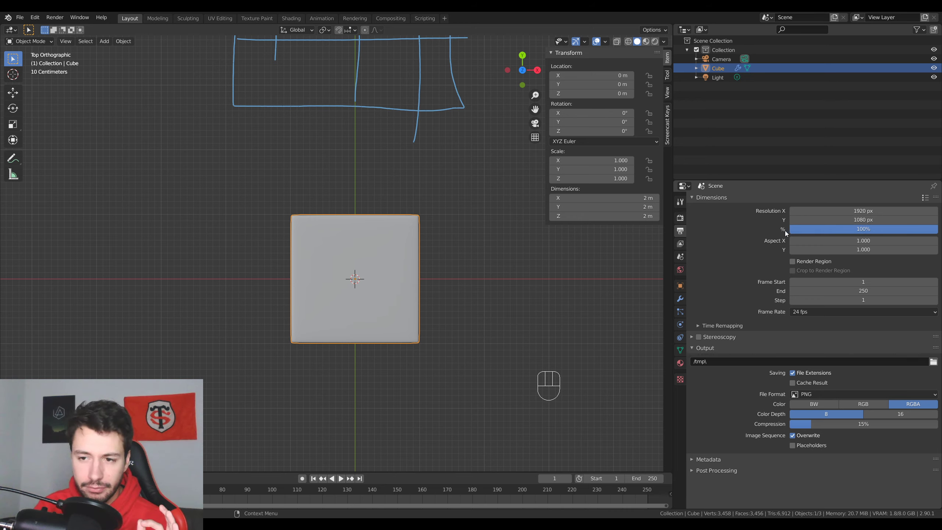
click(865, 232)
text(50)
key(Return)
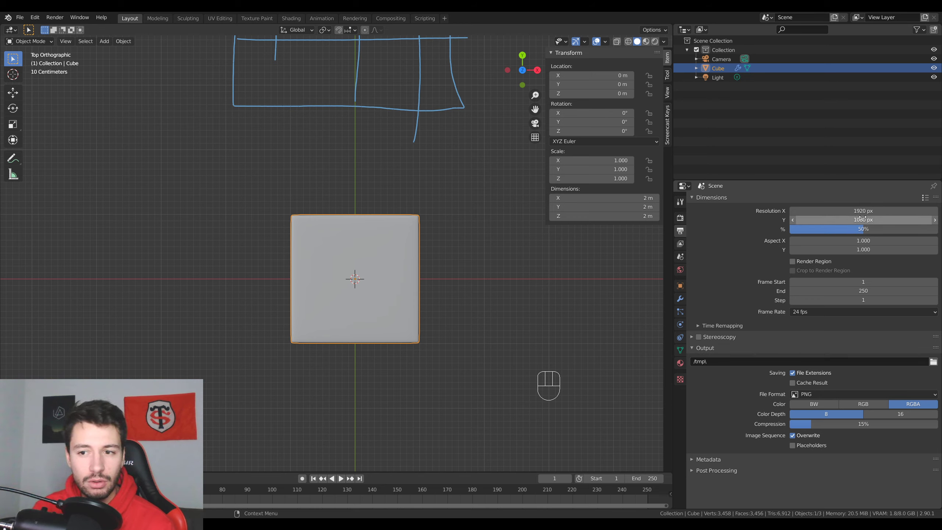
click(865, 231)
text(100)
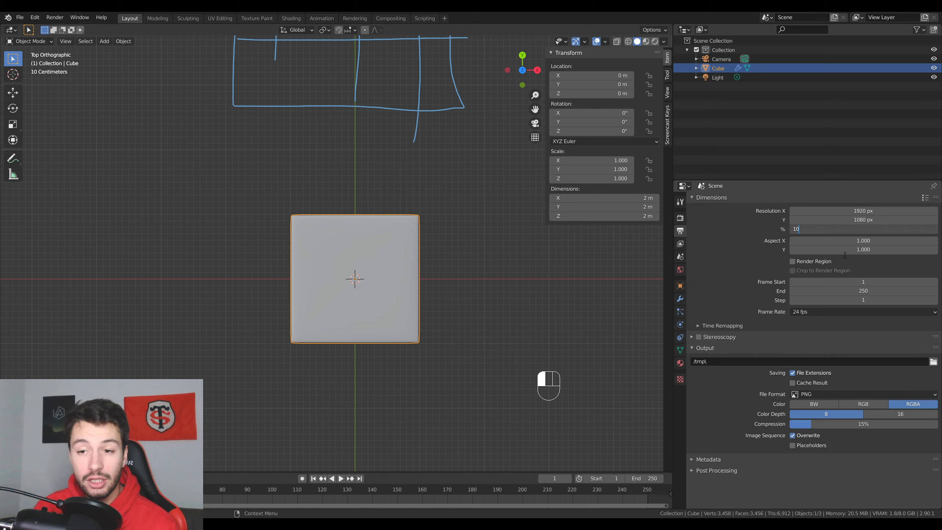
key(Return)
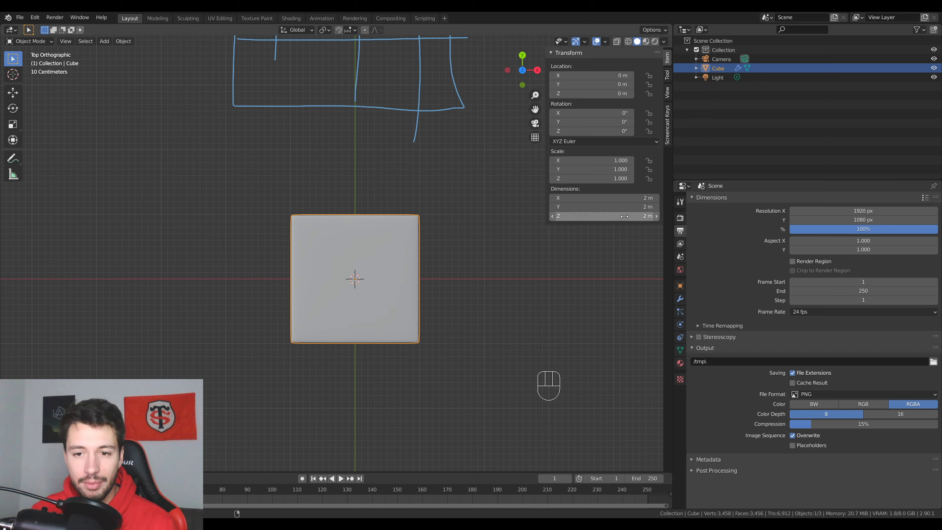
- Switch the scene's render engine to Cycles
click(680, 219)
click(814, 200)
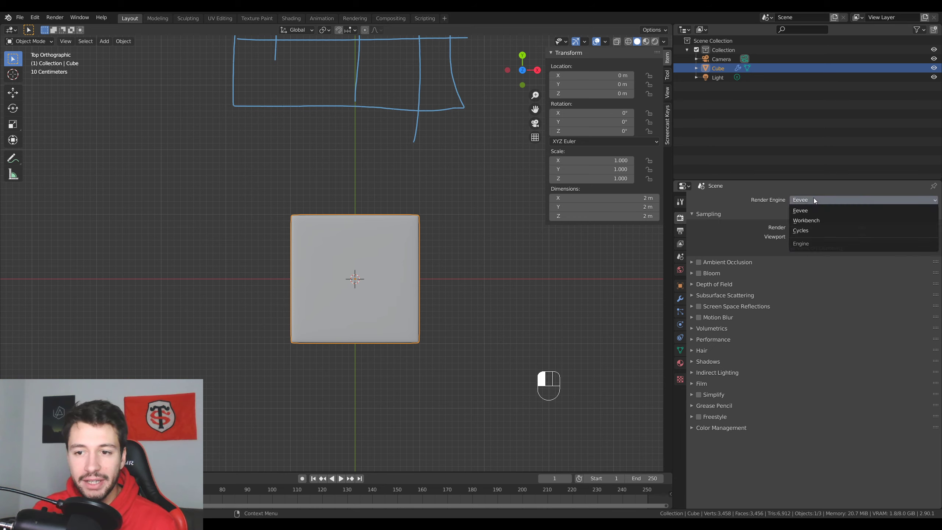
click(811, 230)
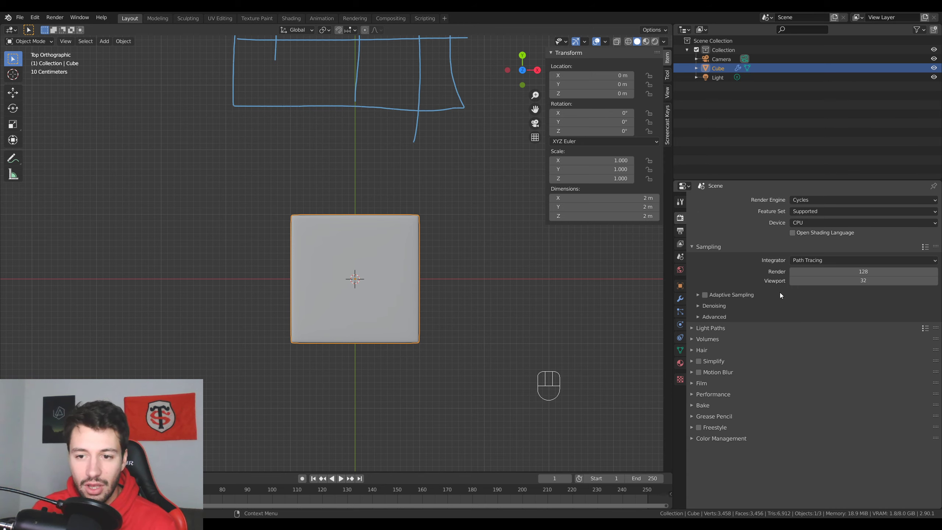
- Open the Cycles render sample count for editing without entering a new value
click(863, 272)
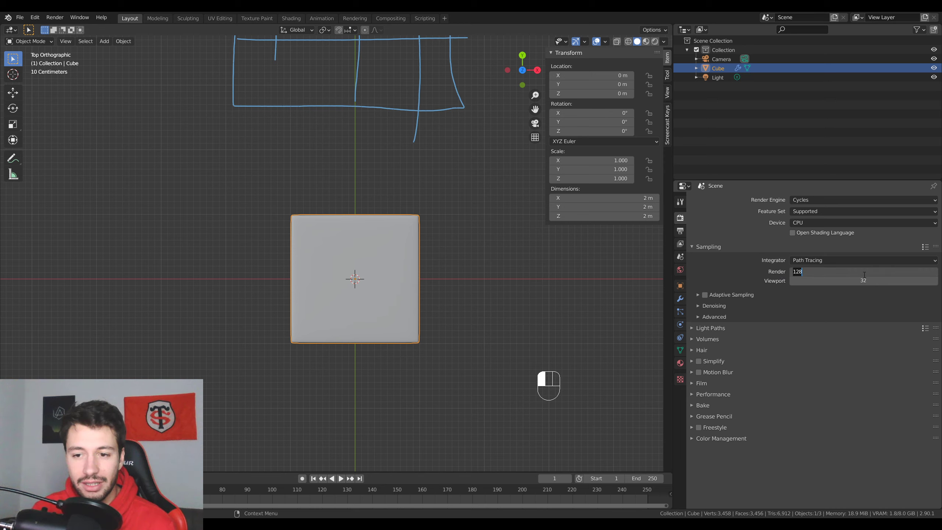
click(754, 281)
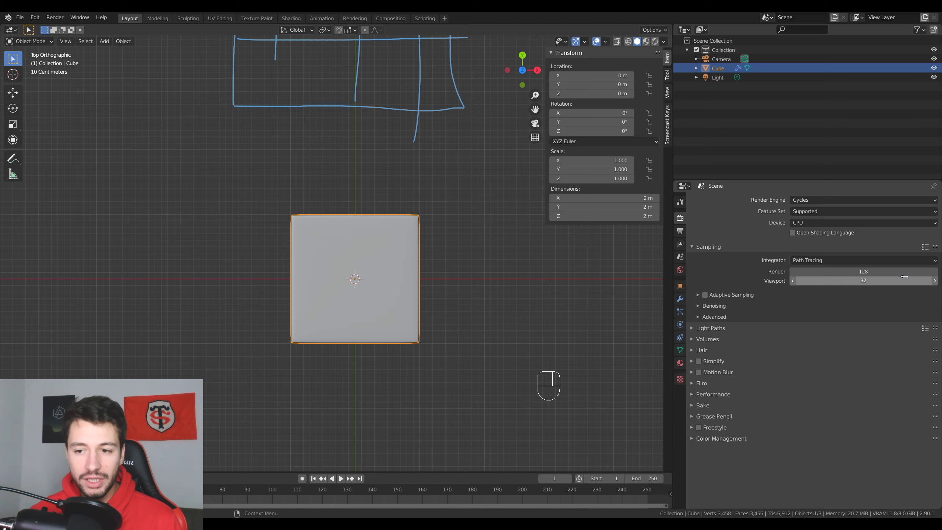
click(801, 271)
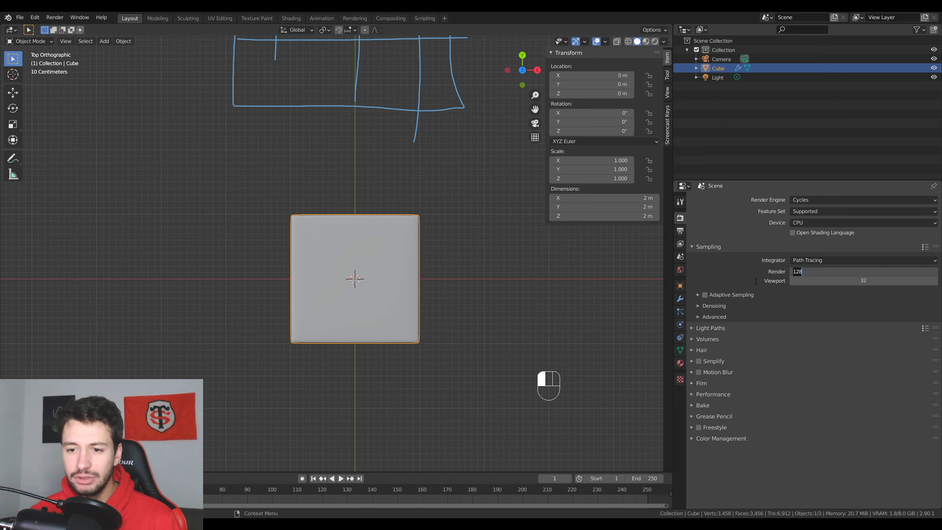
click(727, 274)
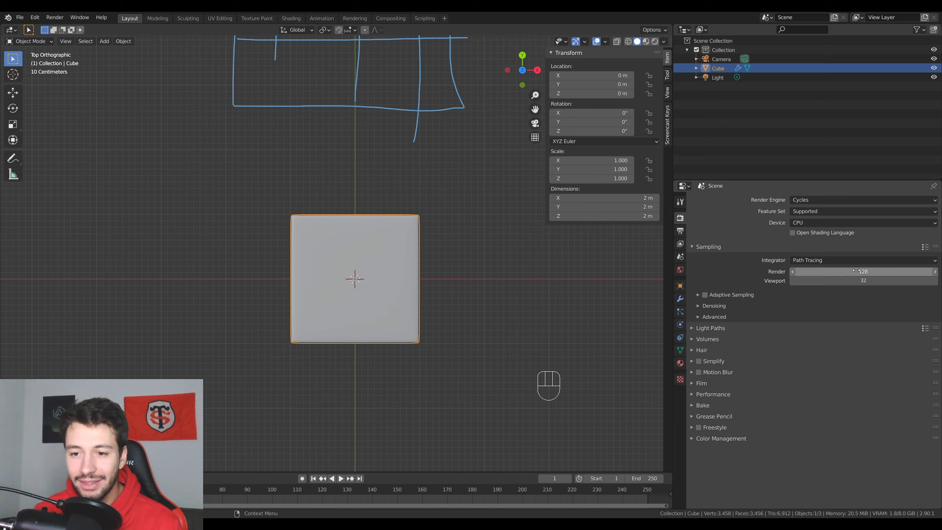
- Add a UV sphere and move it along the X axis to about -2.41 m, beside the cube
middle_drag(364, 230, 393, 249)
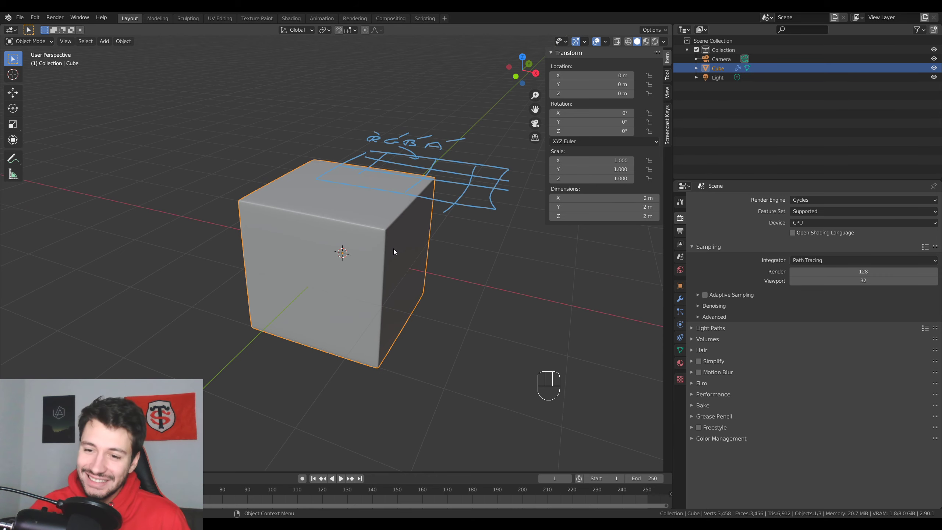
mouse_move(411, 204)
middle_down()
mouse_move(398, 248)
mouse_move(393, 234)
middle_up()
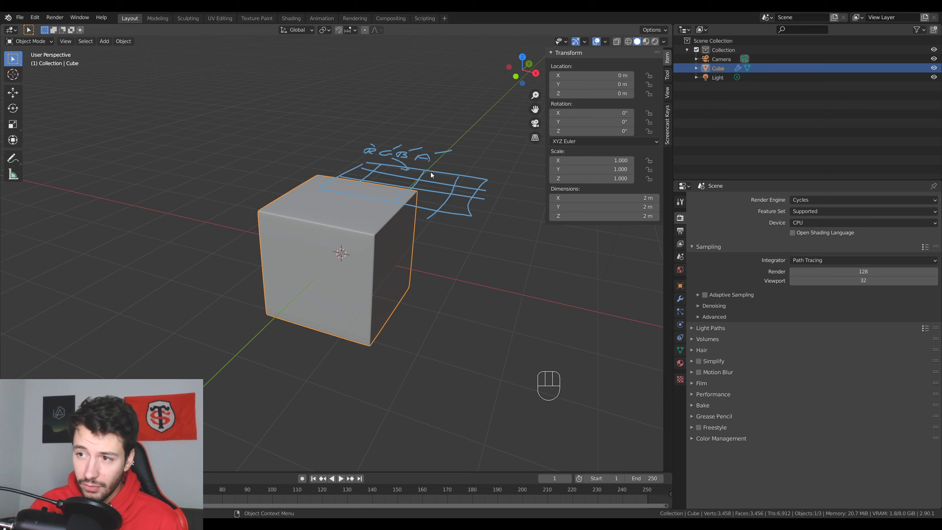
mouse_move(430, 172)
middle_down()
mouse_move(407, 166)
mouse_move(434, 234)
middle_up()
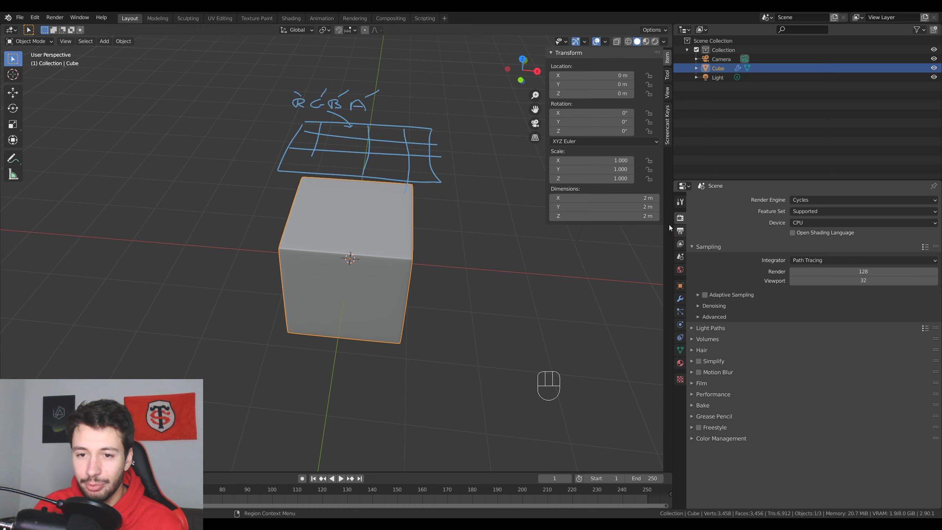
key(shift+a)
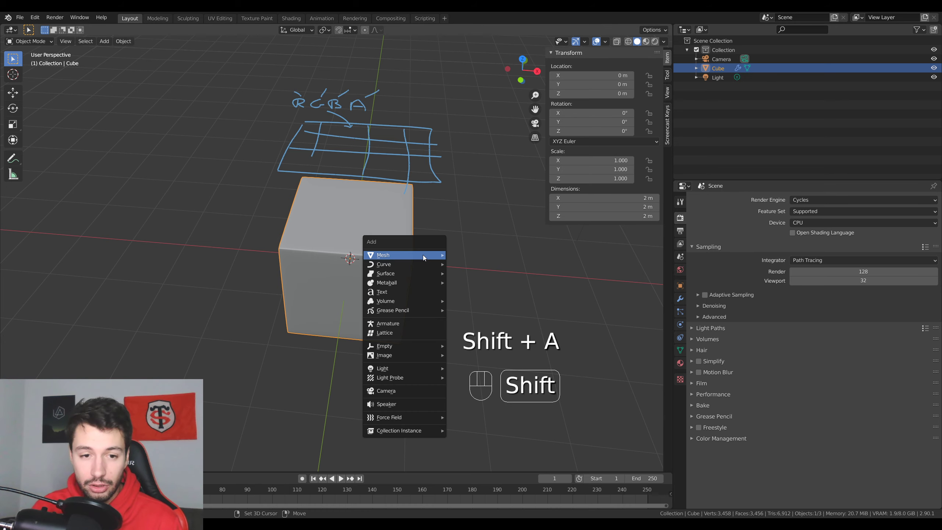
mouse_move(423, 255)
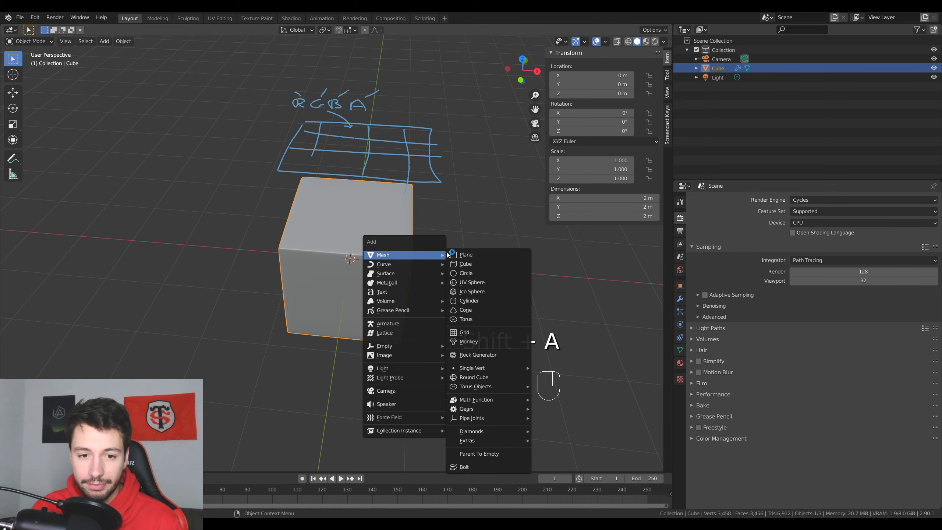
click(470, 282)
key(g)
click(362, 277)
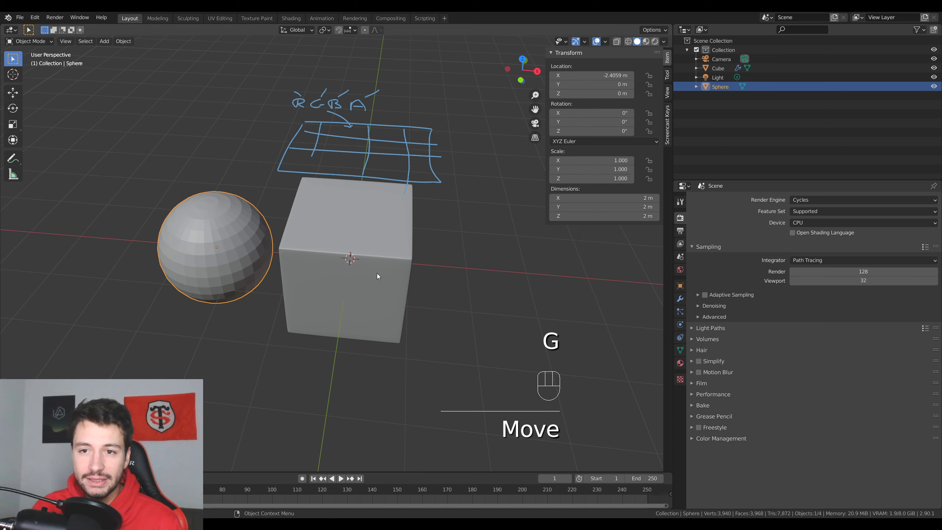
- Duplicate the UV sphere twice along the X axis, one copy on the cube's opposite side and one at about X -3.89 m
click(396, 247)
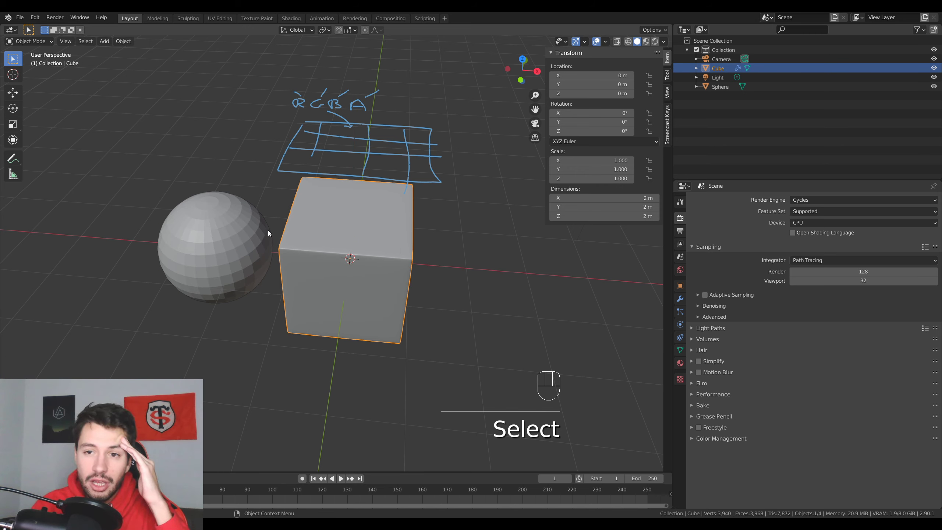
click(245, 233)
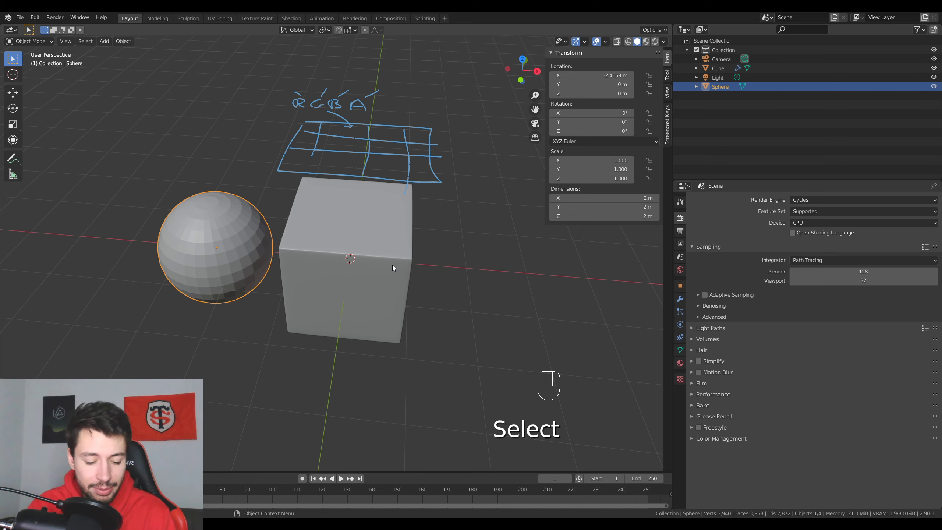
key(shift+d)
key(shift+d)
click(221, 274)
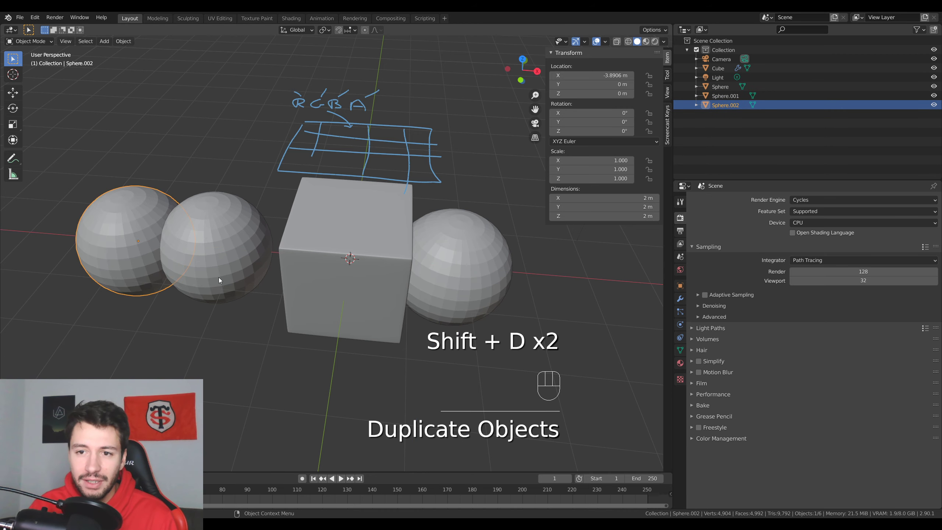
- Open the cube's name for editing in its object properties and in the outliner, keeping the name Cube
click(375, 231)
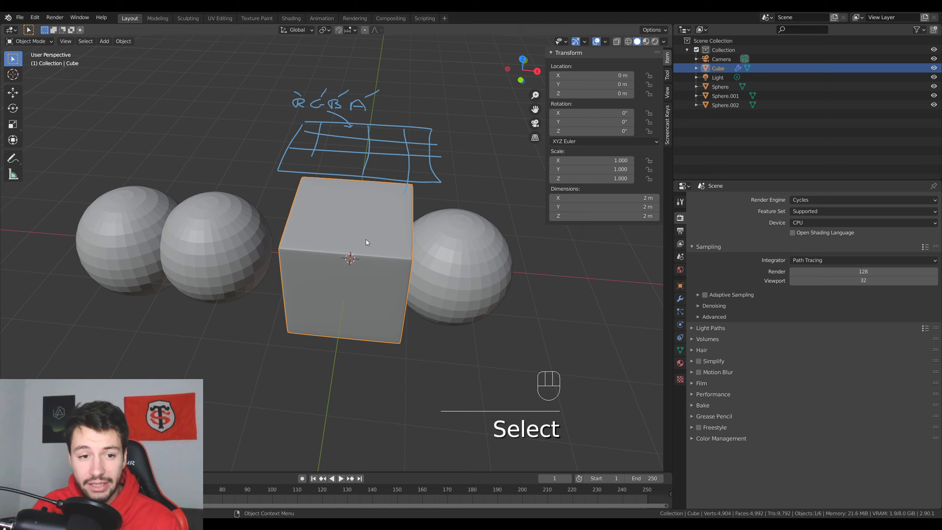
click(680, 286)
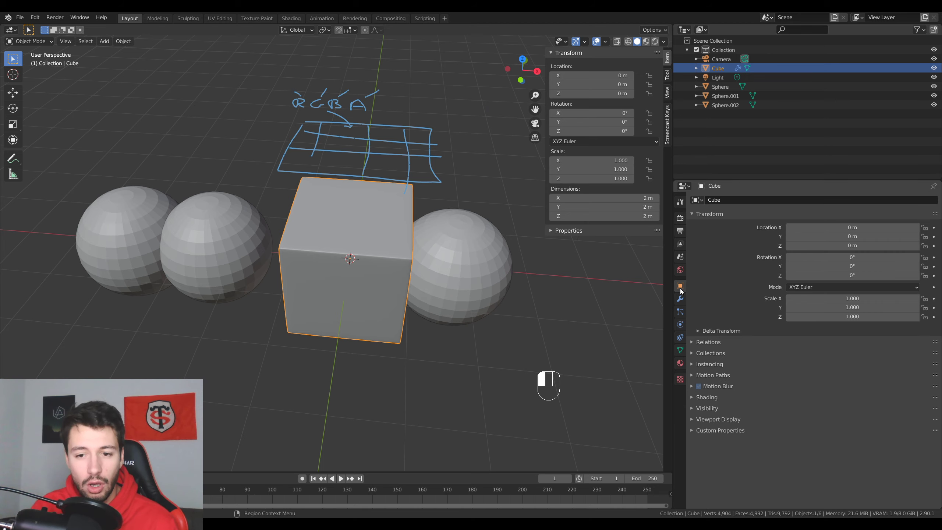
click(730, 201)
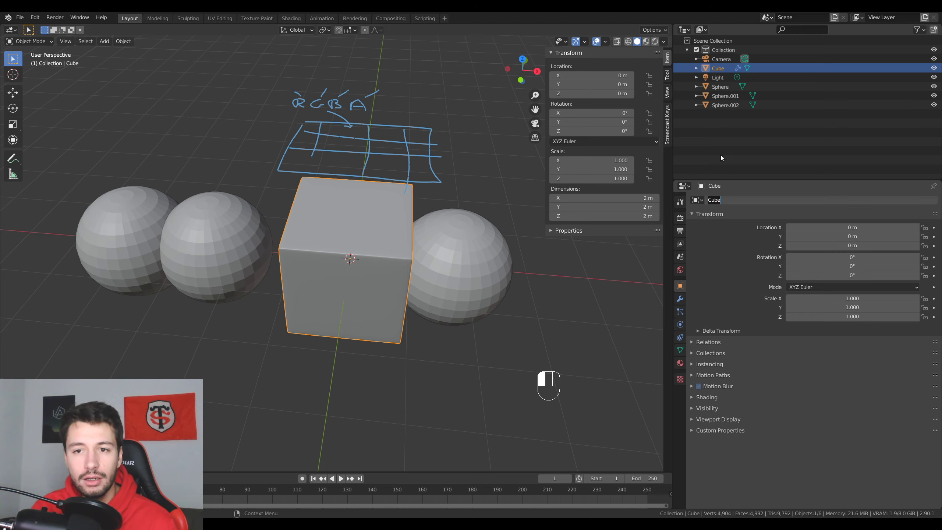
double_click(720, 67)
key(Return)
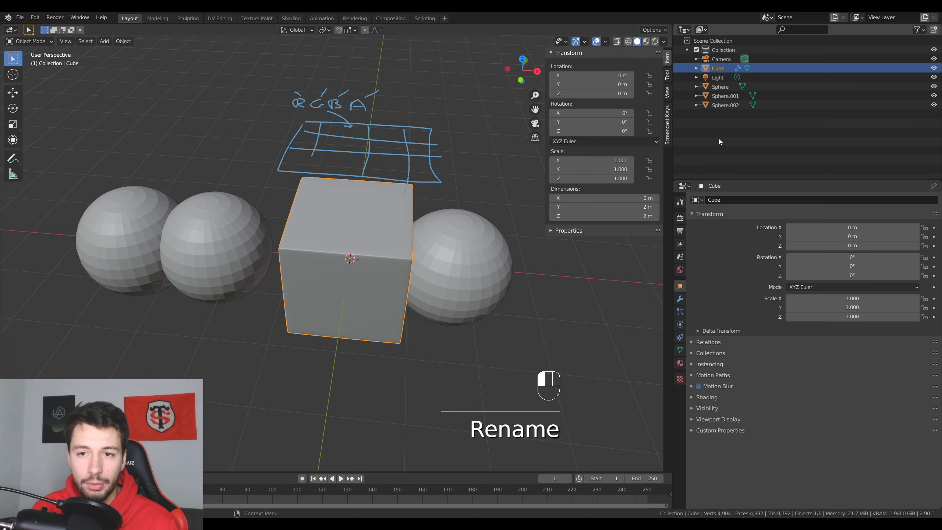
- Create a new collection and move the cube and the original UV sphere into it
mouse_move(719, 87)
mouse_down()
mouse_move(729, 72)
mouse_move(722, 71)
mouse_up()
click(719, 127)
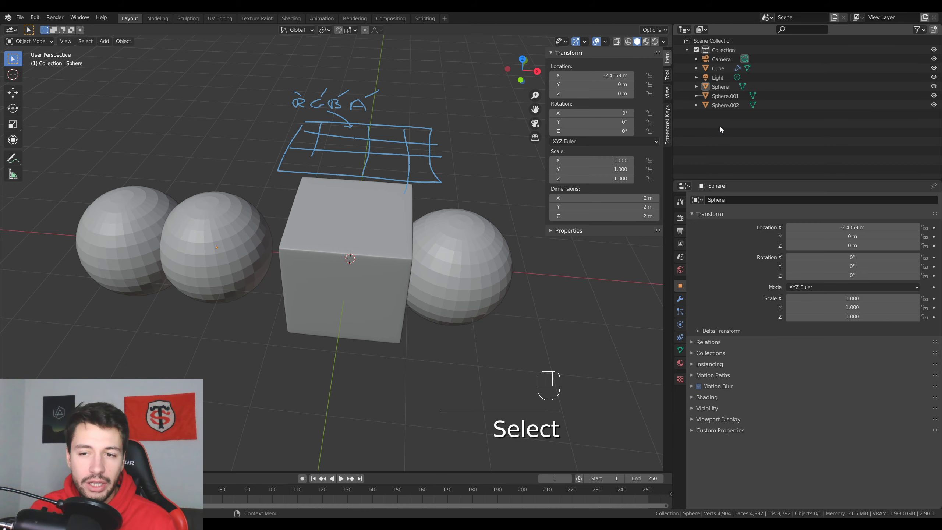
right_click(722, 125)
click(721, 125)
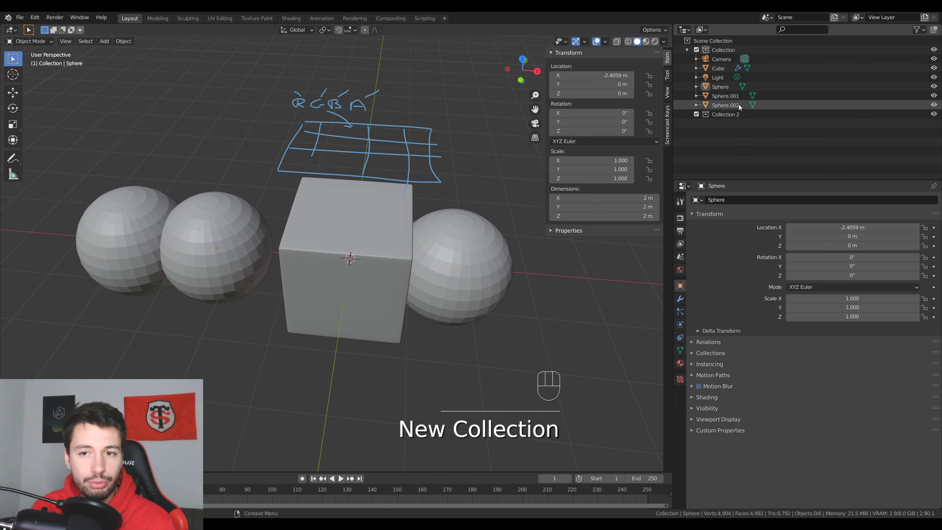
drag(718, 69, 725, 105)
- Exclude Collection 2 from the view layer and include it again
click(697, 96)
click(697, 96)
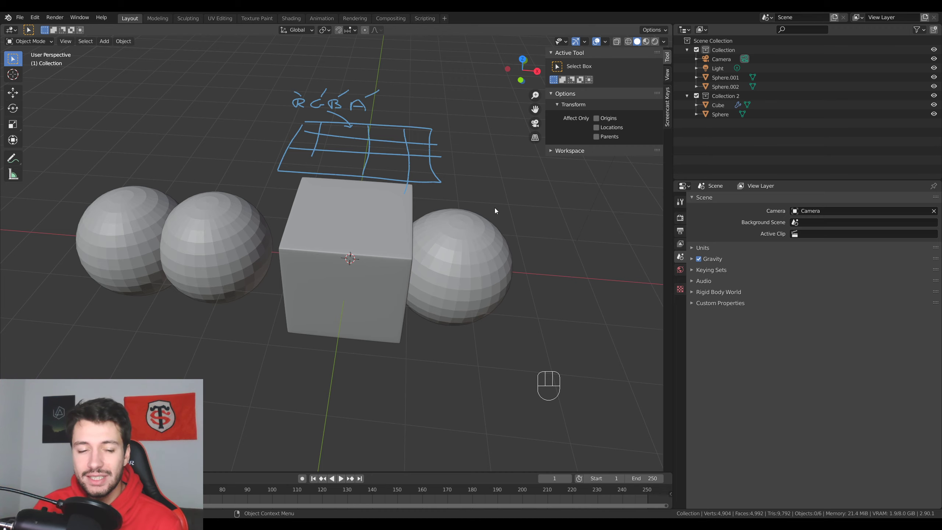
mouse_move(526, 213)
middle_down()
mouse_move(505, 215)
mouse_move(530, 211)
middle_up()
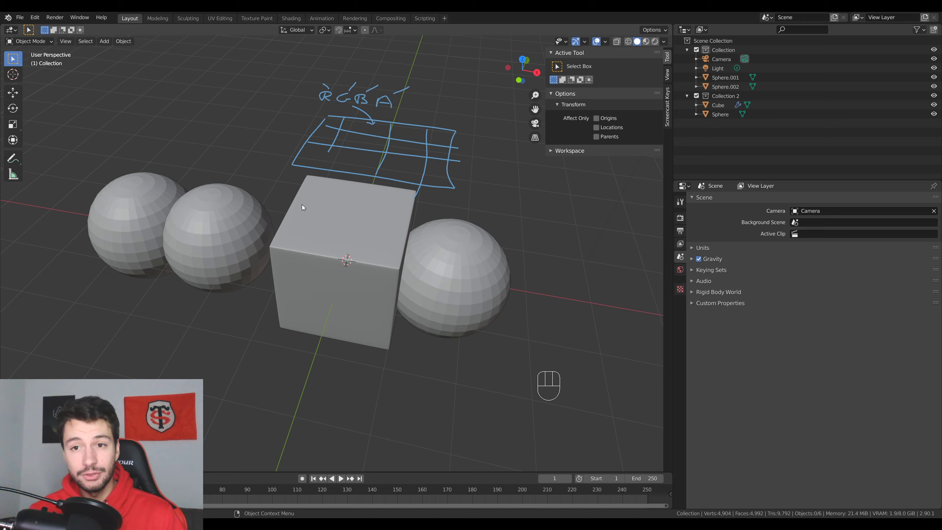
- Pack all external data into the .blend file
click(20, 18)
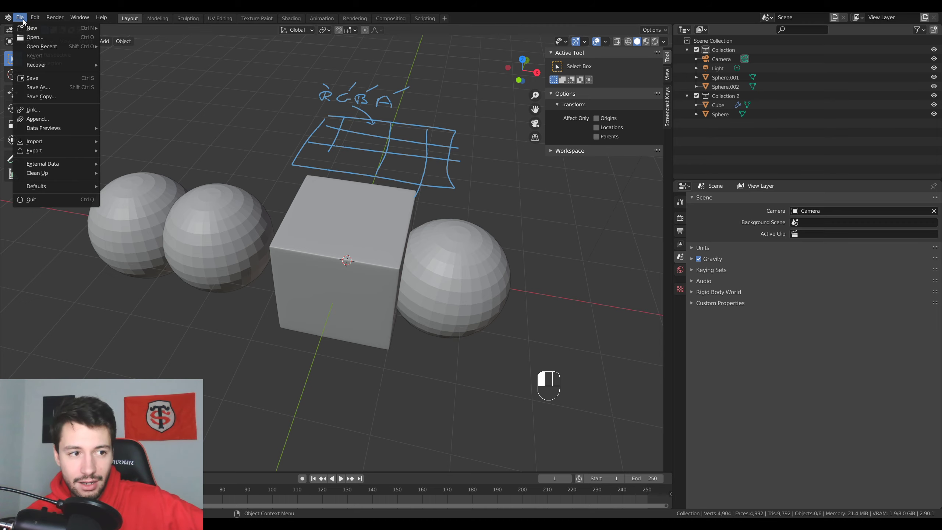
mouse_move(47, 164)
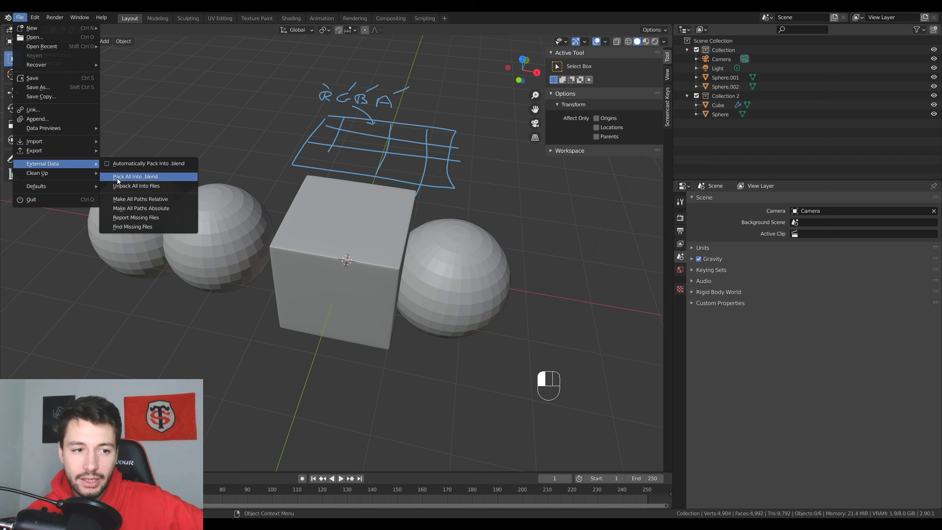
click(149, 179)
- Draw an annotated box containing two small squares in top view, on empty space beside the cube and spheres
key(KP_7)
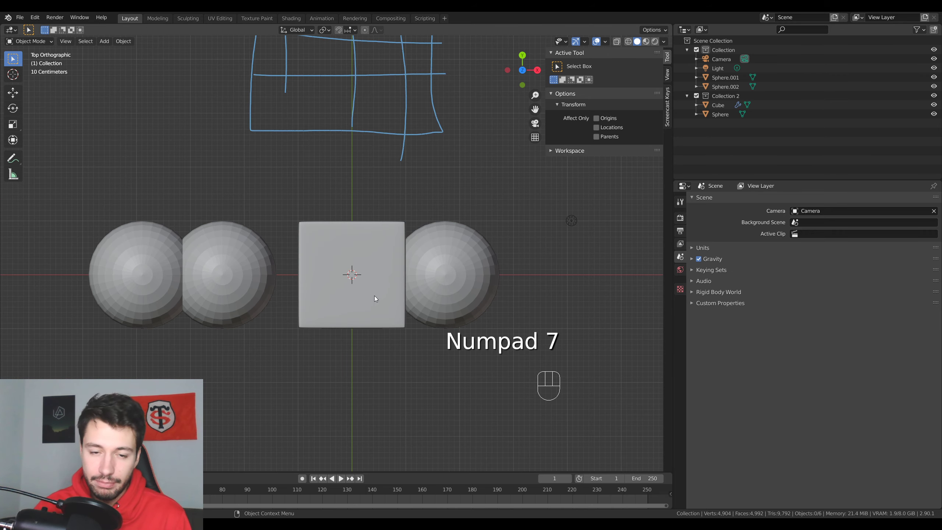
shift+middle_drag(429, 318, 276, 286)
scroll(330, 126, down, 6)
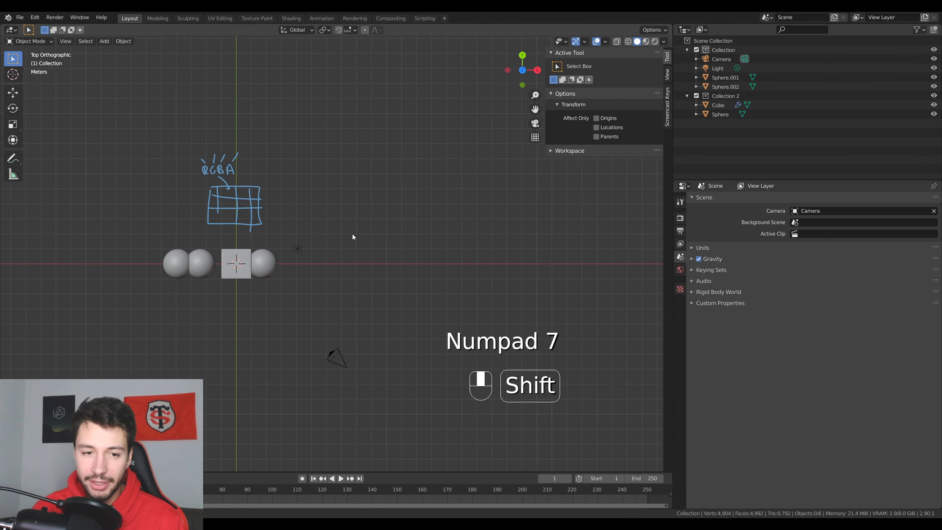
shift+middle_drag(351, 234, 80, 303)
mouse_move(258, 151)
mouse_down()
mouse_move(254, 179)
mouse_move(360, 158)
mouse_move(347, 144)
mouse_move(235, 149)
mouse_up()
drag(346, 145, 357, 158)
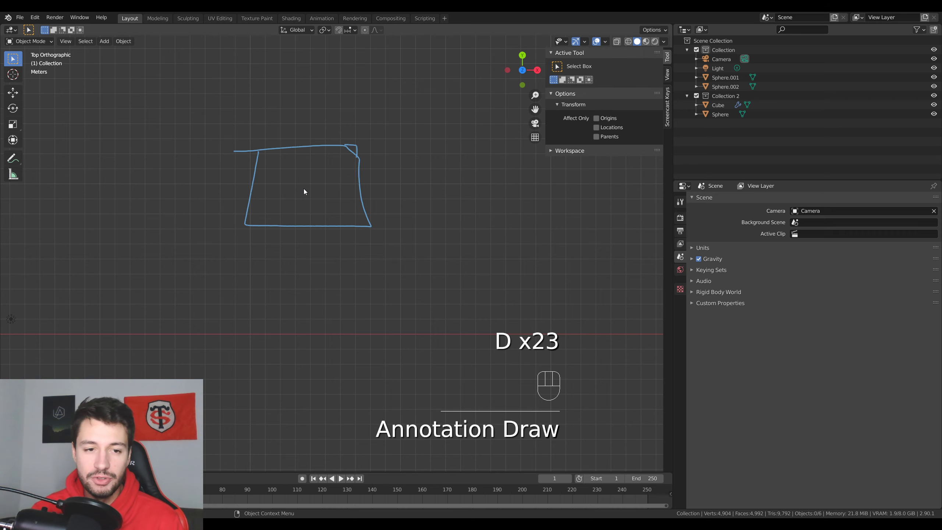
mouse_move(278, 174)
mouse_down()
mouse_move(319, 167)
mouse_move(307, 169)
mouse_up()
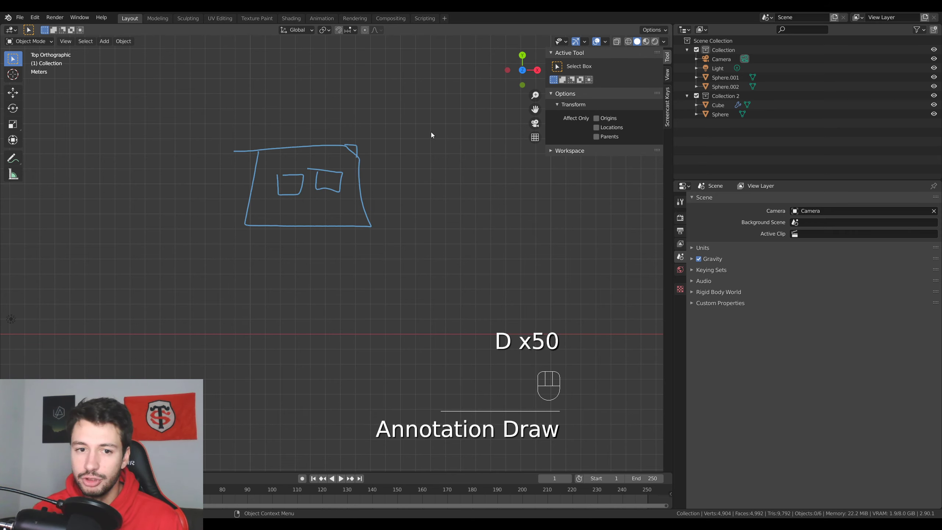
- Annotate a second, larger box with two small squares and draw an arrow from each square to the first box
mouse_move(432, 135)
mouse_down()
mouse_move(627, 248)
mouse_move(437, 126)
mouse_up()
shift+middle_drag(541, 183, 465, 212)
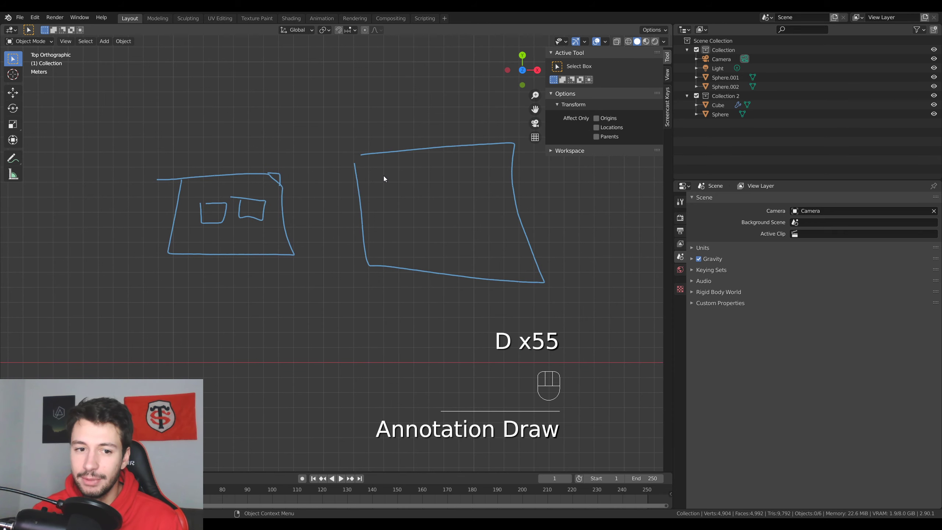
drag(384, 176, 383, 178)
drag(460, 164, 451, 163)
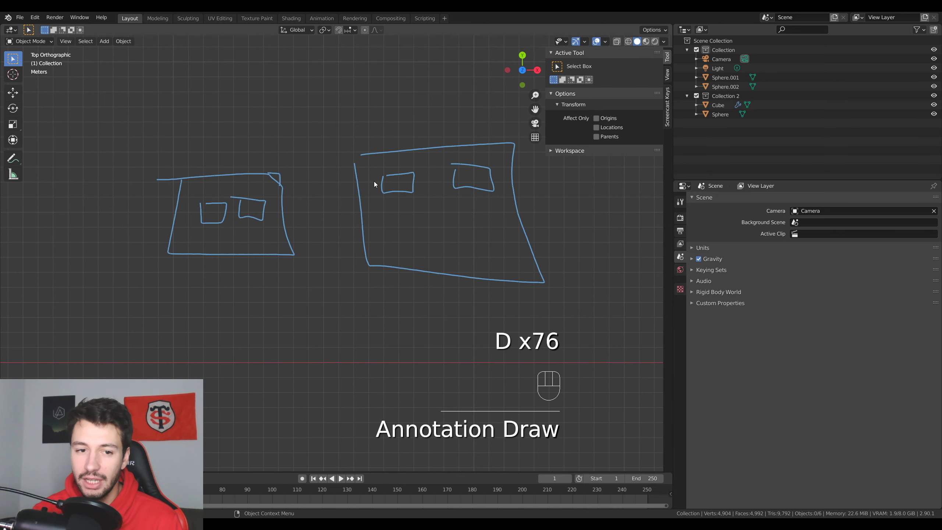
mouse_move(387, 180)
mouse_down()
mouse_move(238, 197)
mouse_move(255, 194)
mouse_up()
drag(465, 164, 229, 168)
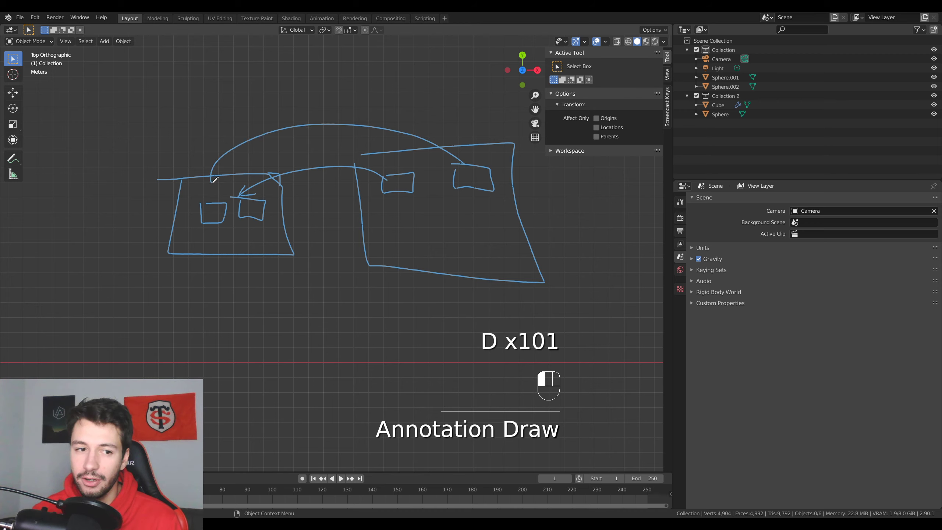
- Annotate two nested frames around the first box and strike through both arrows
mouse_move(130, 159)
mouse_down()
mouse_move(121, 237)
mouse_move(336, 269)
mouse_move(153, 145)
mouse_up()
drag(339, 116, 337, 127)
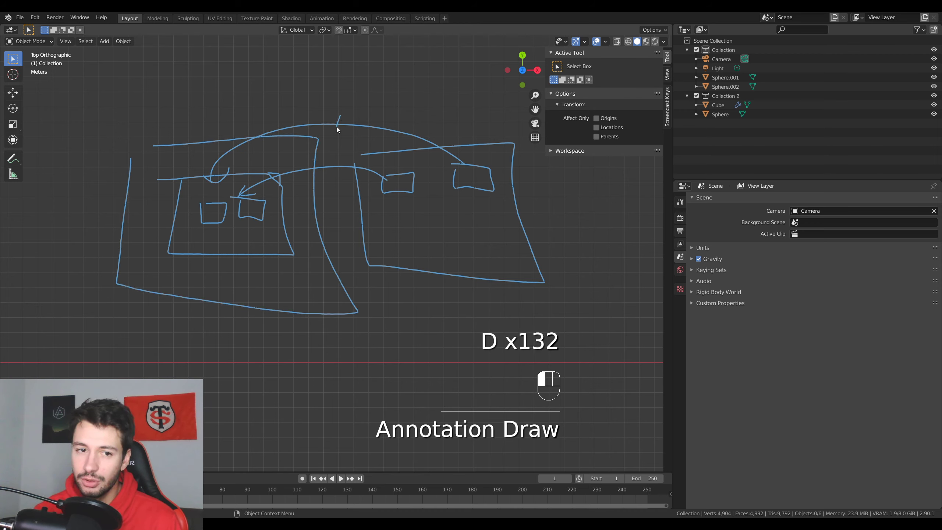
drag(332, 162, 332, 179)
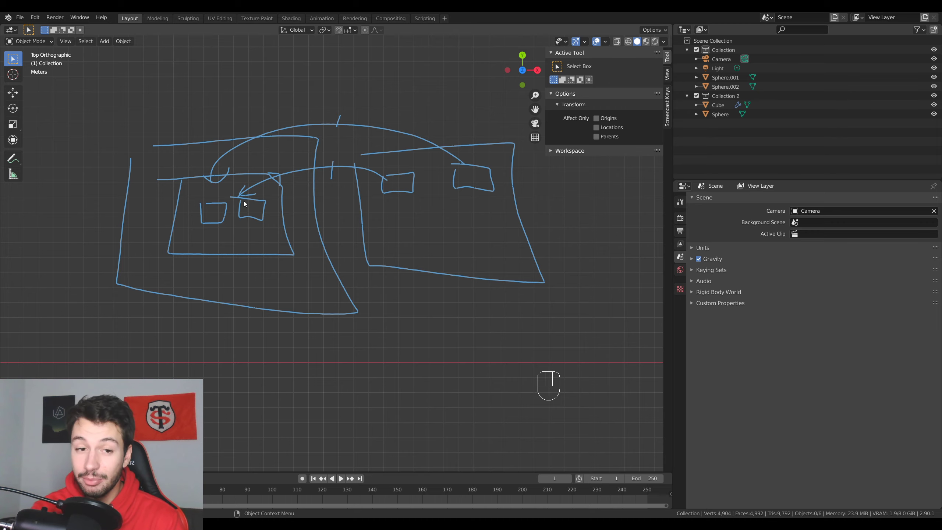
scroll(227, 193, down, 2)
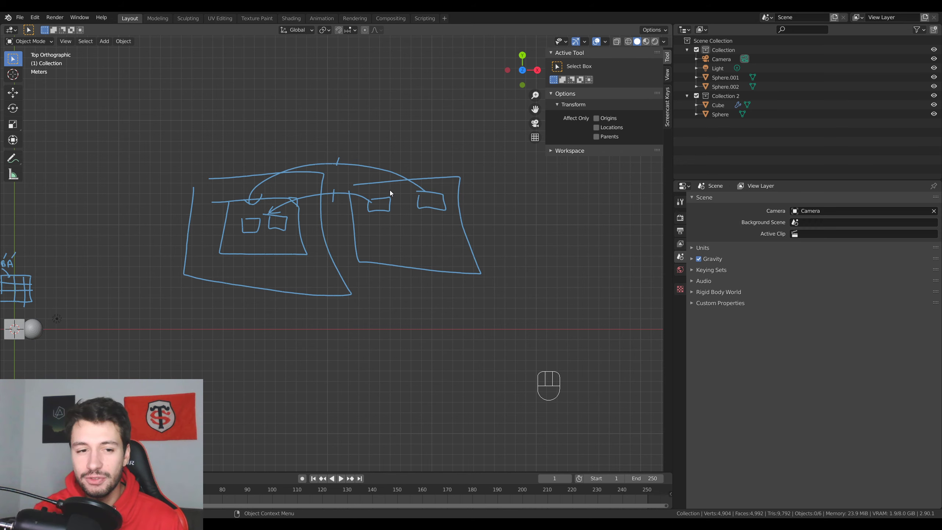
mouse_move(153, 132)
mouse_down()
mouse_move(399, 353)
mouse_move(334, 112)
mouse_move(145, 131)
mouse_up()
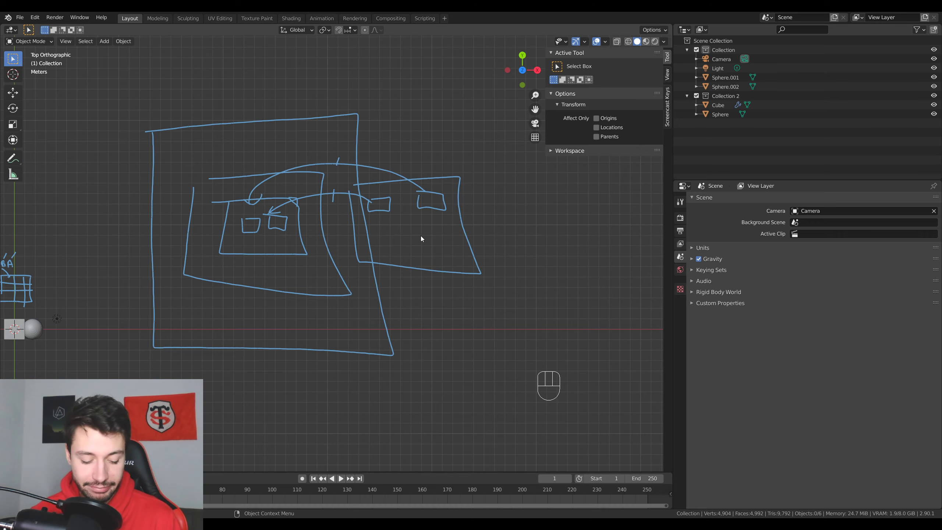
- Select the cube standing between the spheres
scroll(374, 311, down, 4)
scroll(280, 297, up, 8)
mouse_move(280, 297)
shift+middle_down()
mouse_move(478, 276)
mouse_move(506, 263)
shift+middle_up()
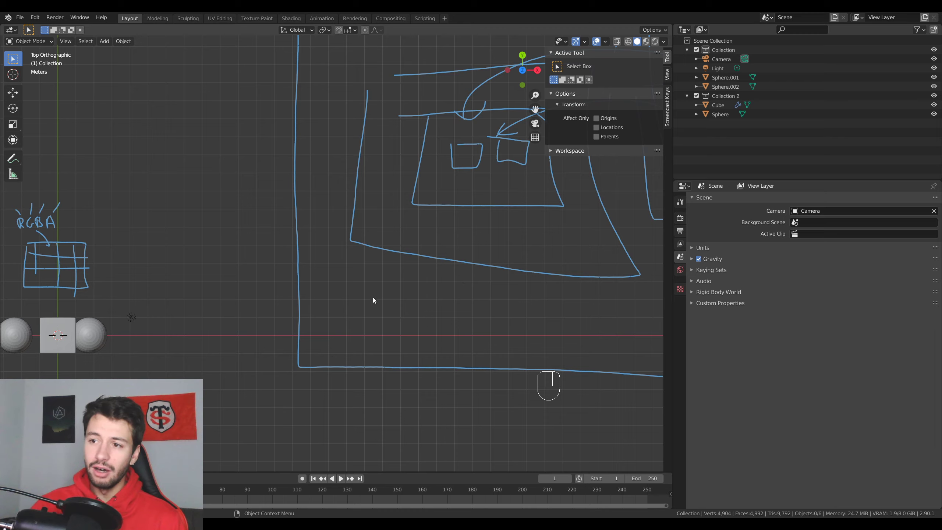
scroll(371, 289, down, 4)
shift+middle_drag(349, 222, 465, 197)
scroll(334, 243, up, 6)
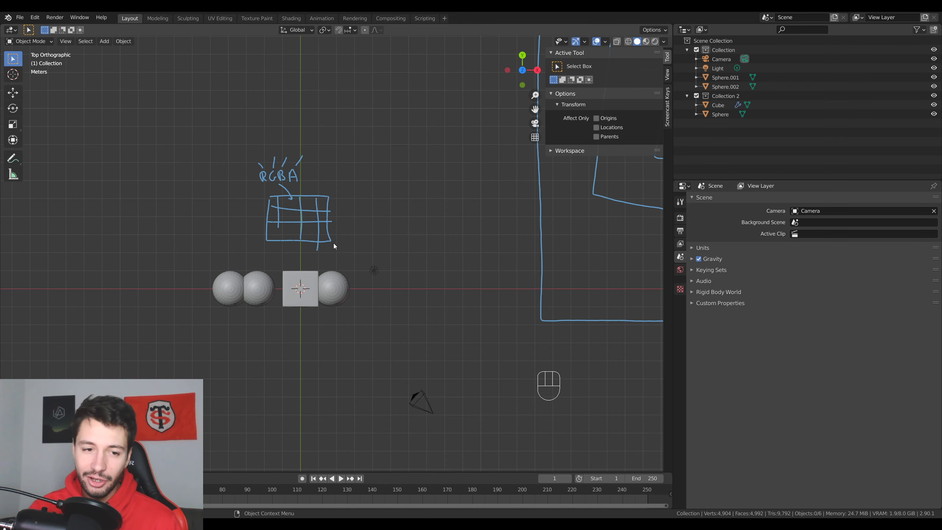
shift+middle_drag(334, 244, 404, 230)
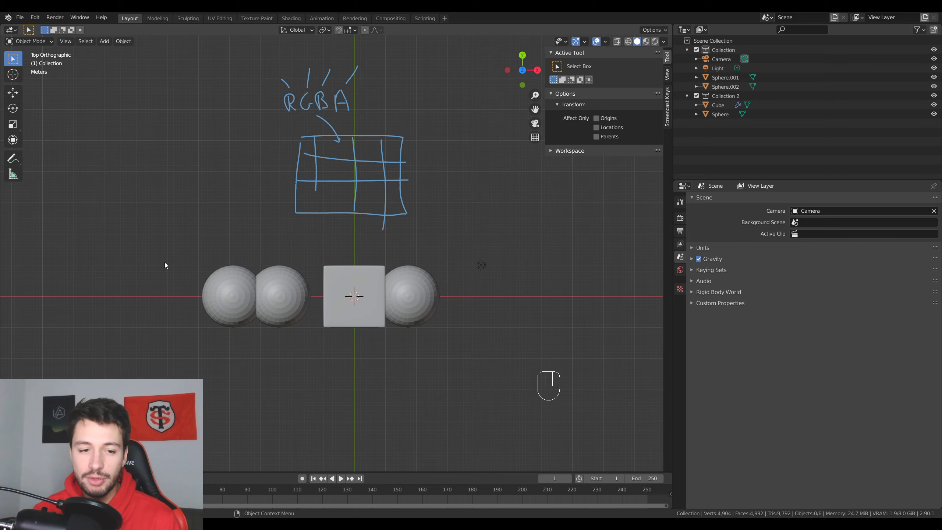
mouse_move(250, 249)
middle_down()
mouse_move(294, 283)
mouse_move(321, 239)
mouse_move(340, 264)
mouse_move(360, 253)
mouse_move(276, 253)
middle_up()
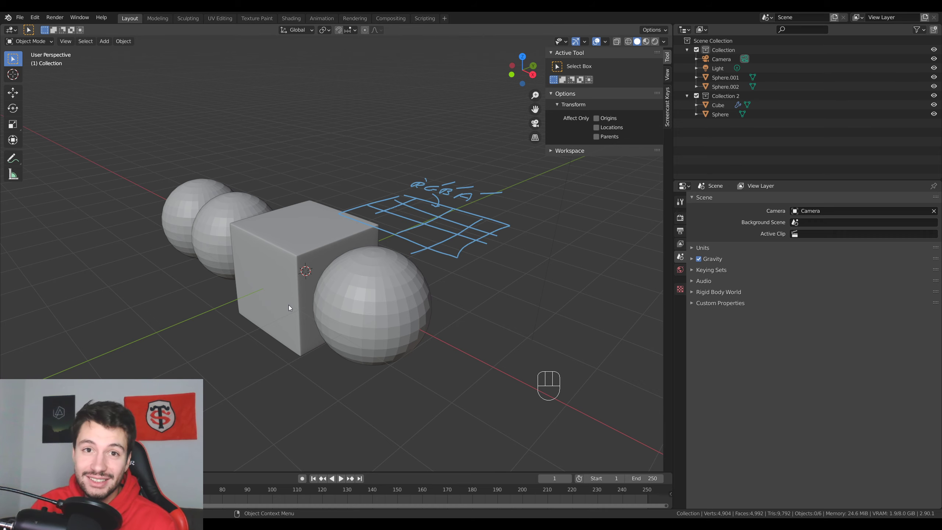
click(307, 228)
mouse_move(308, 228)
middle_down()
mouse_move(337, 230)
mouse_move(315, 263)
mouse_move(335, 240)
middle_up()
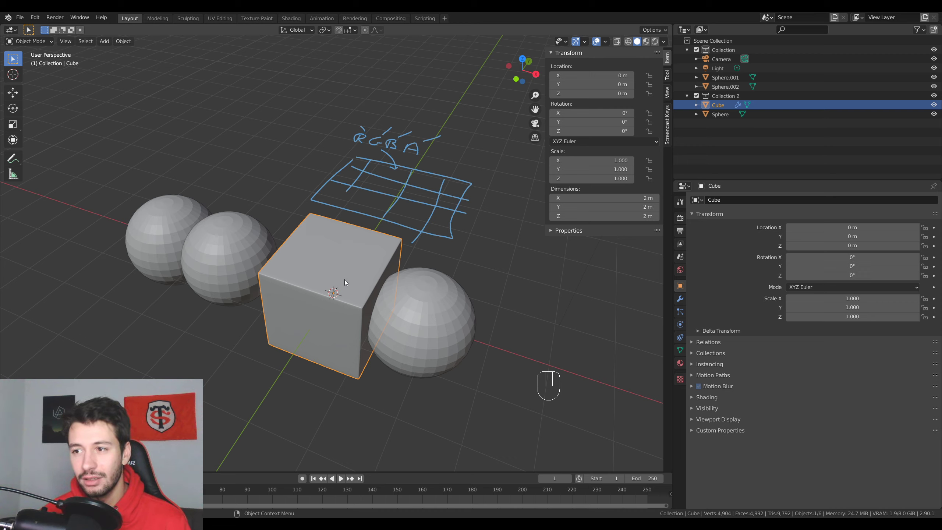
- Show the file's external data options
click(19, 18)
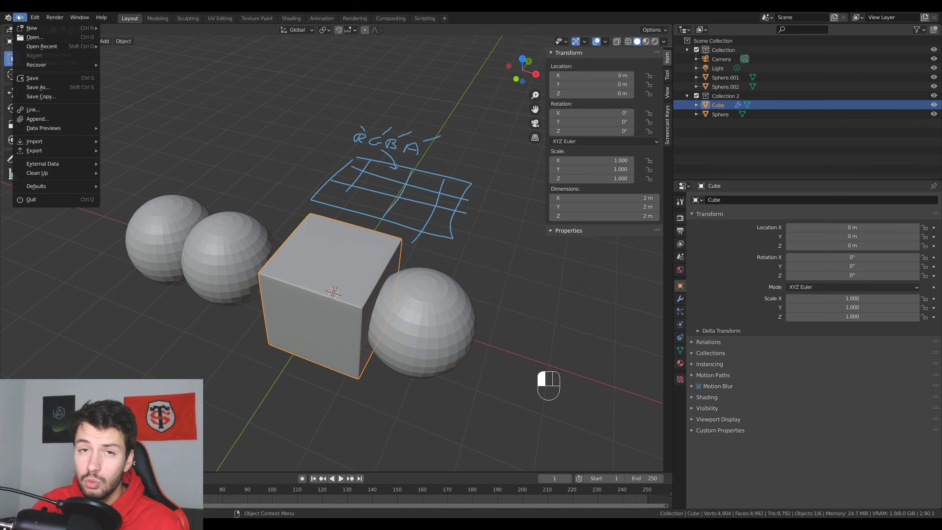
mouse_move(70, 163)
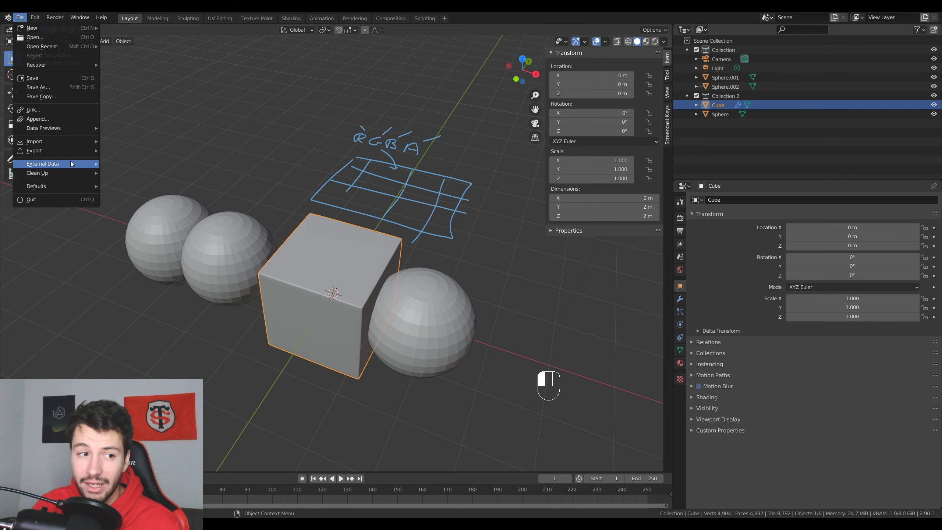